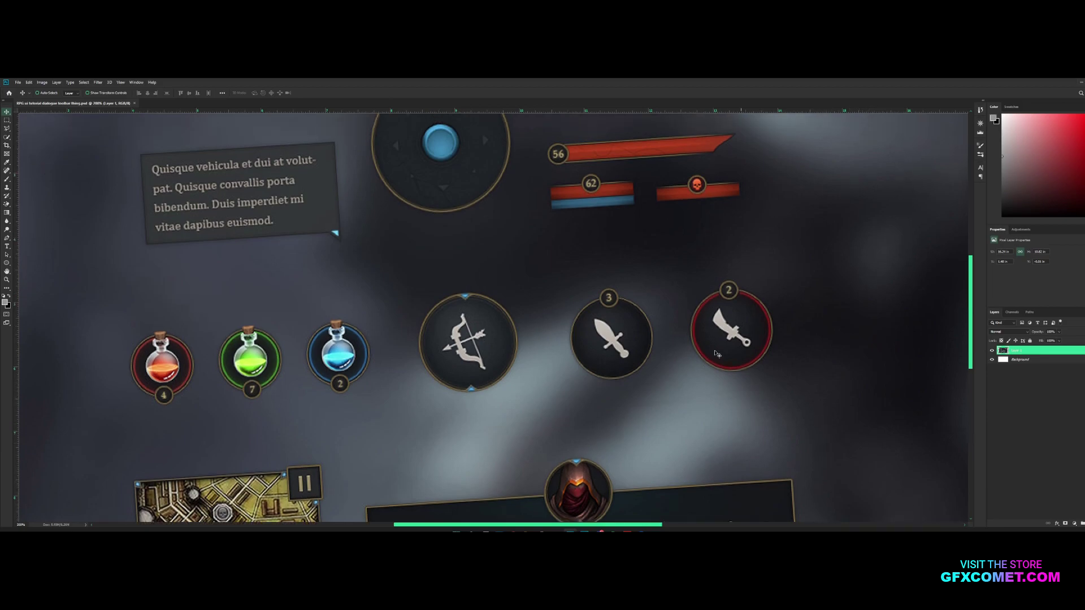
Step: Rotate the interface reference image slightly clockwise so its dialogue box and health bars sit level
key("ctrl+minus")
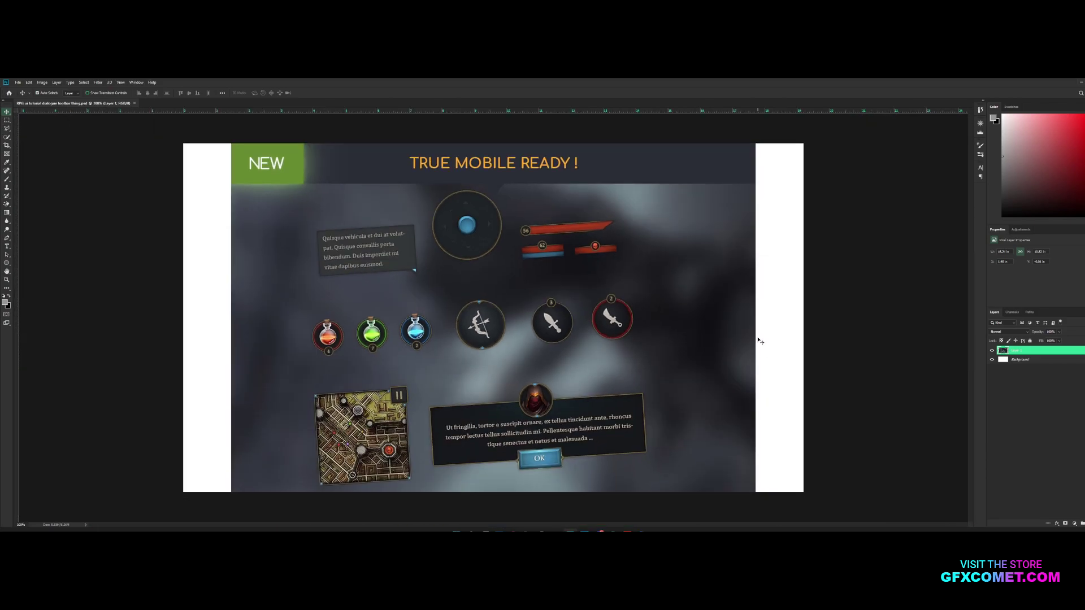
key("ctrl+t")
left_click_drag(778, 314, 793, 333)
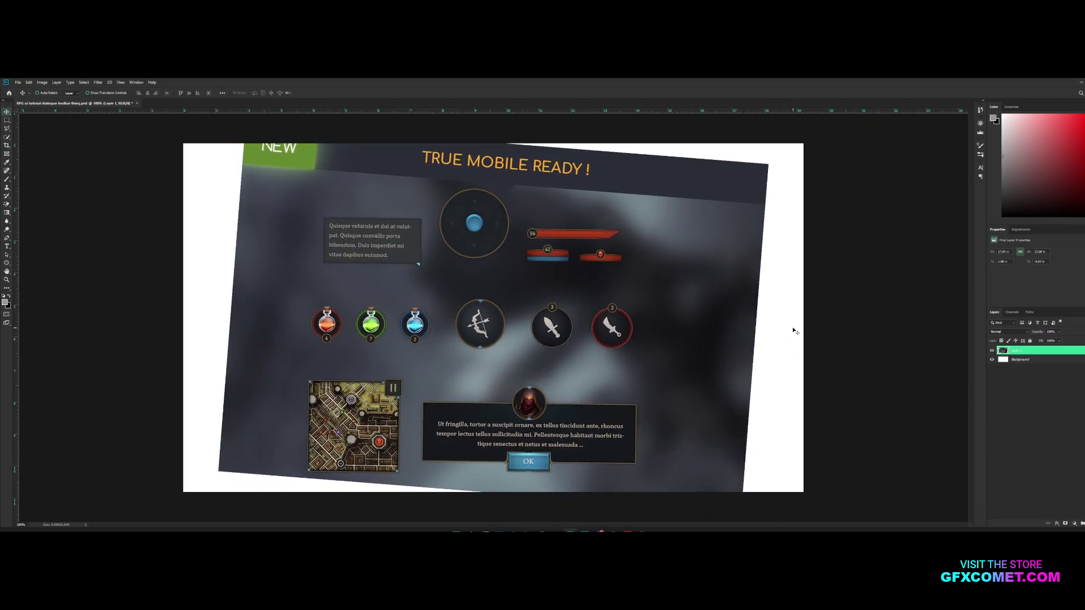
key("Escape")
key("ctrl+plus")
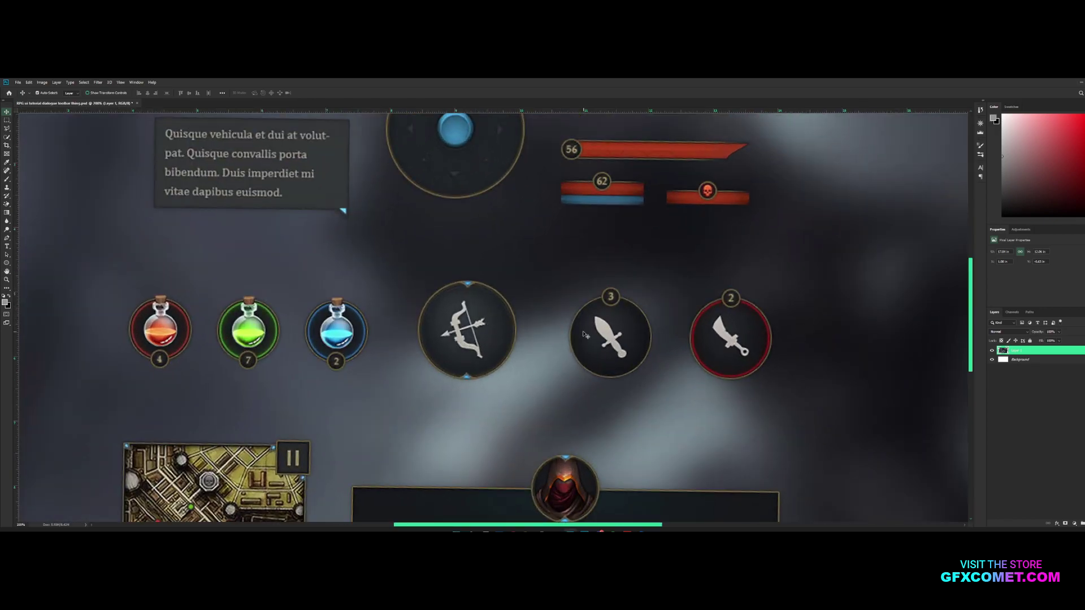
key("ctrl+plus")
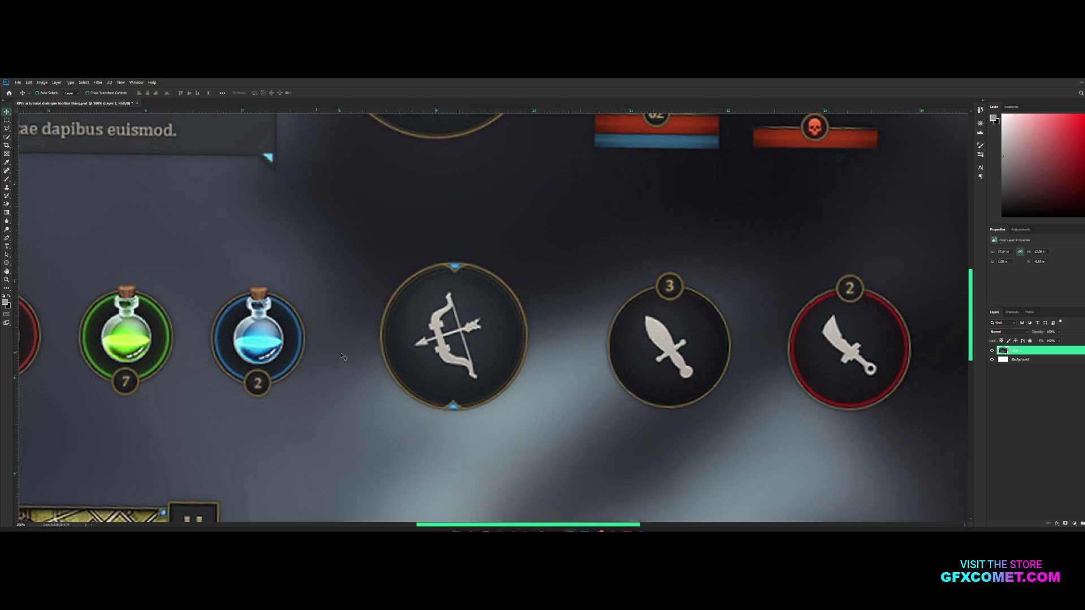
Step: Hide the reference image layer and fill the Background layer with the dark grey #1e1e1e
left_click_drag(647, 452, 651, 330)
left_click(991, 350)
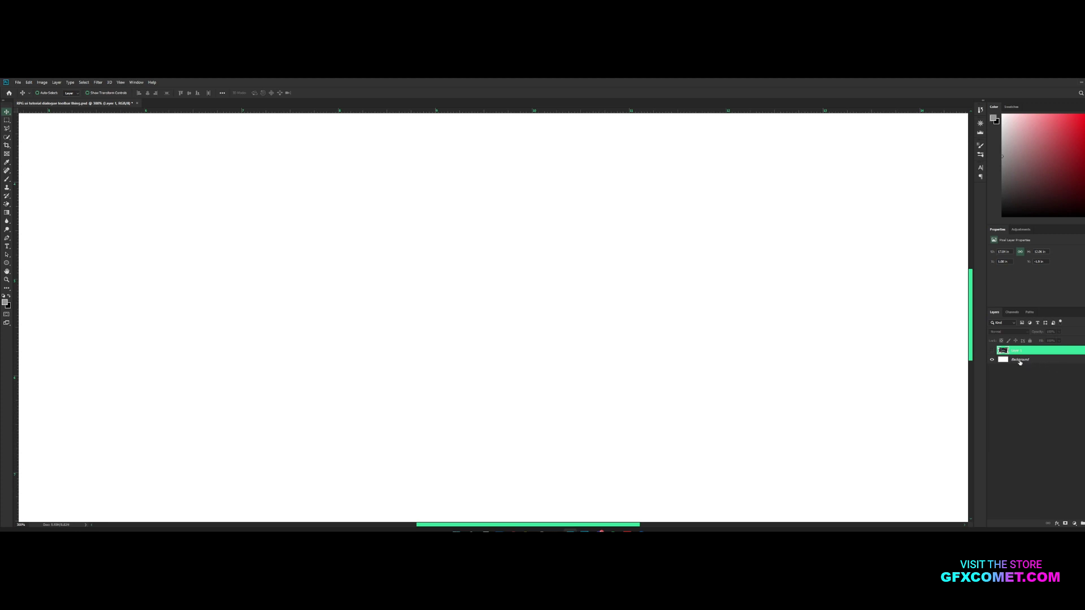
left_click(1020, 360)
key("ctrl+minus")
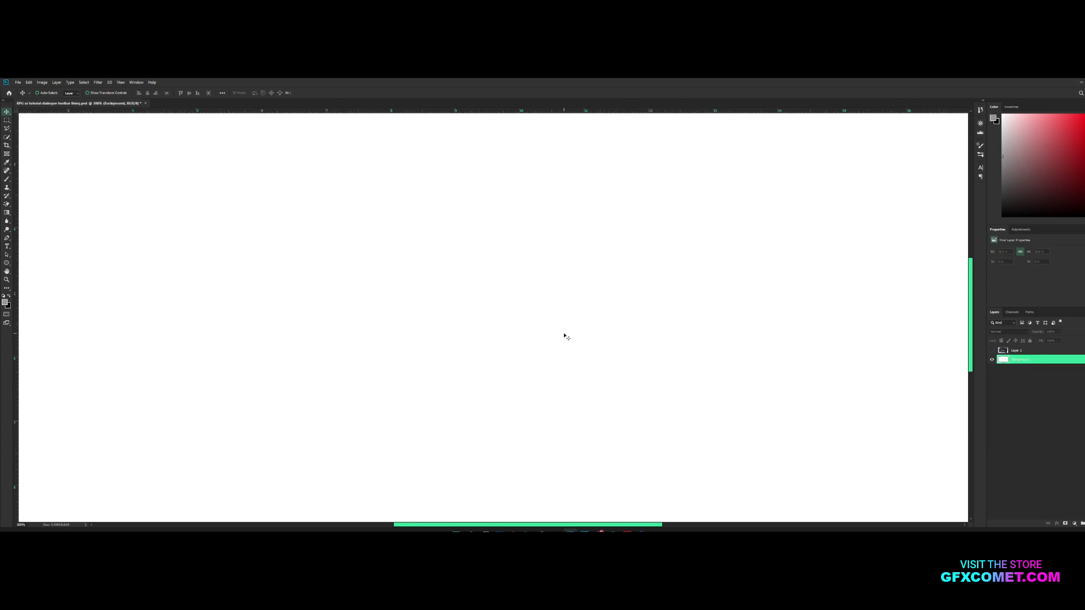
key("ctrl+minus")
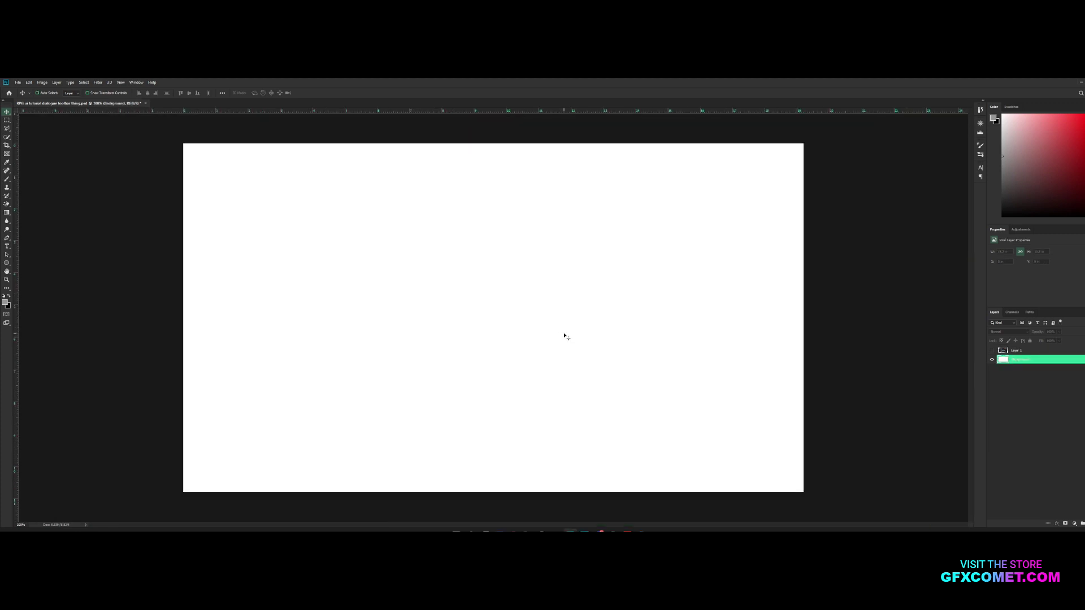
left_click(5, 302)
left_click(744, 418)
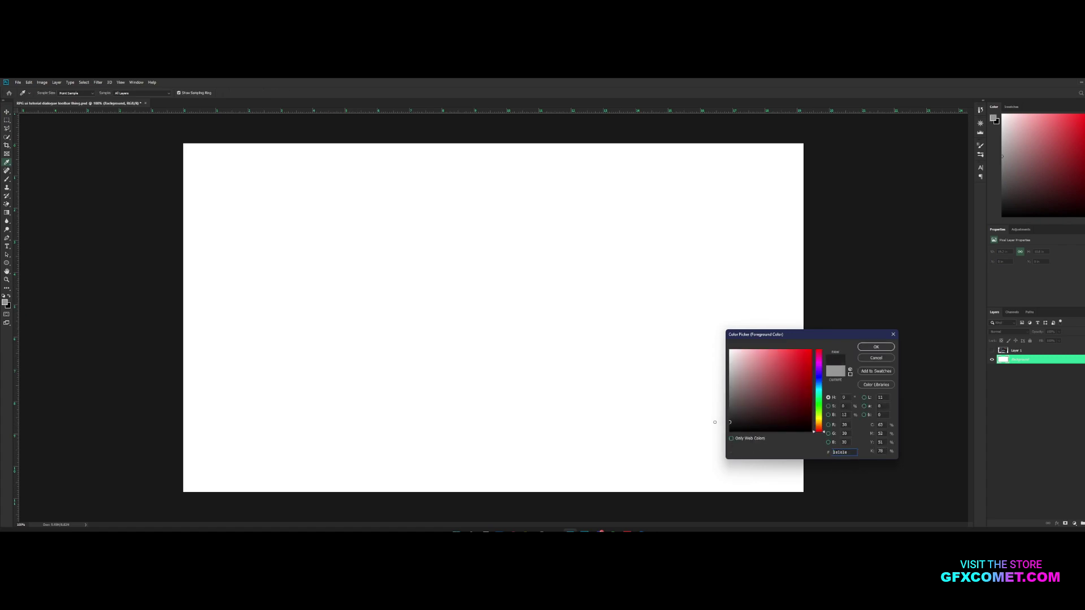
left_click(875, 347)
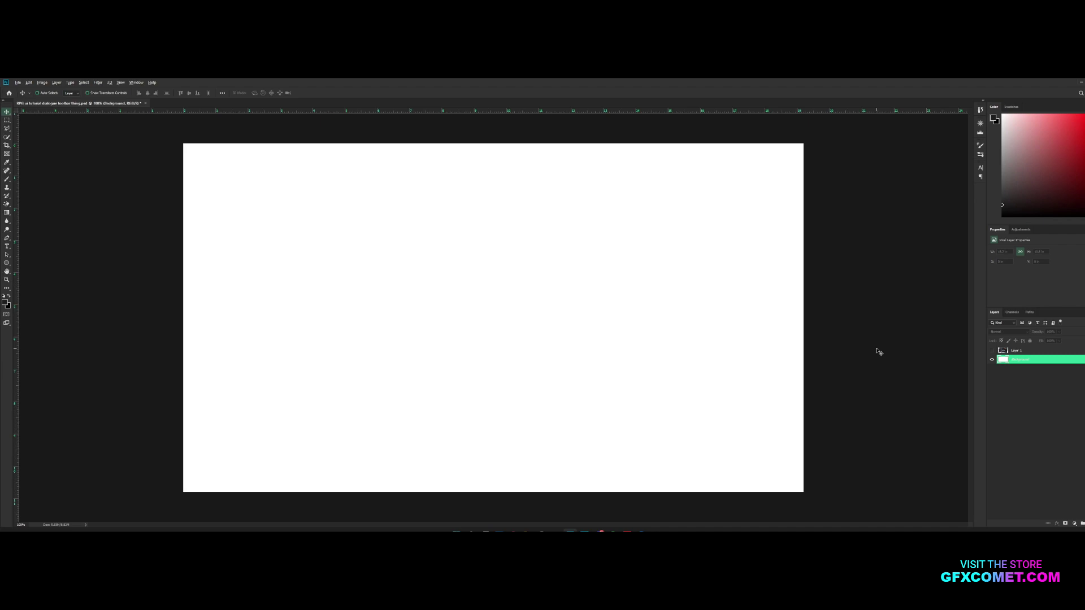
key("alt+BackSpace")
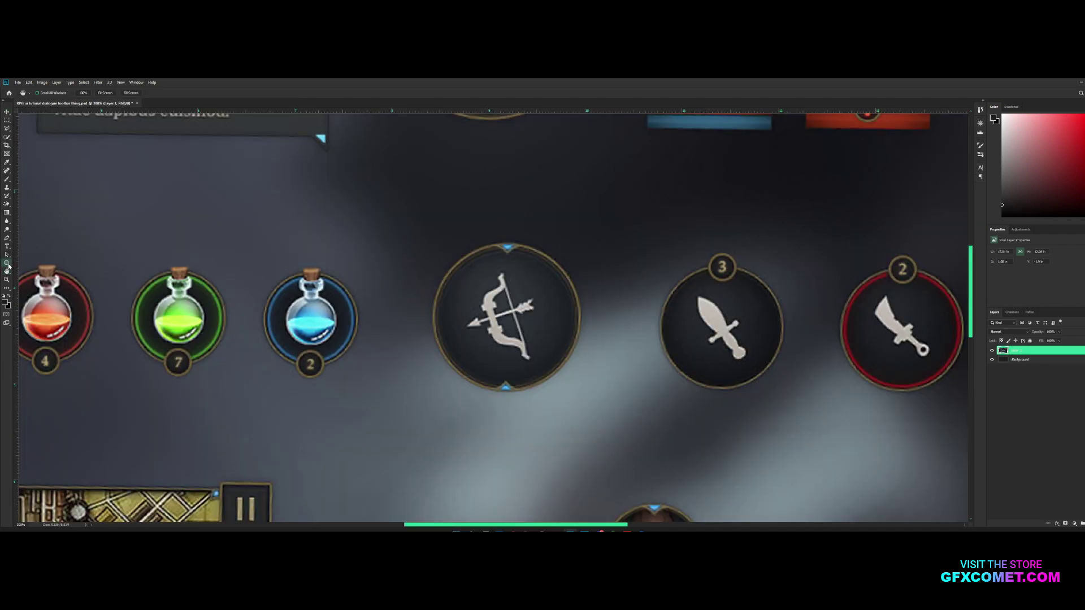
Step: Add a new layer and place a vertical and a horizontal guide crossing at the centre of the reference bow button
left_click(7, 264)
key("ctrl+shift+alt+n")
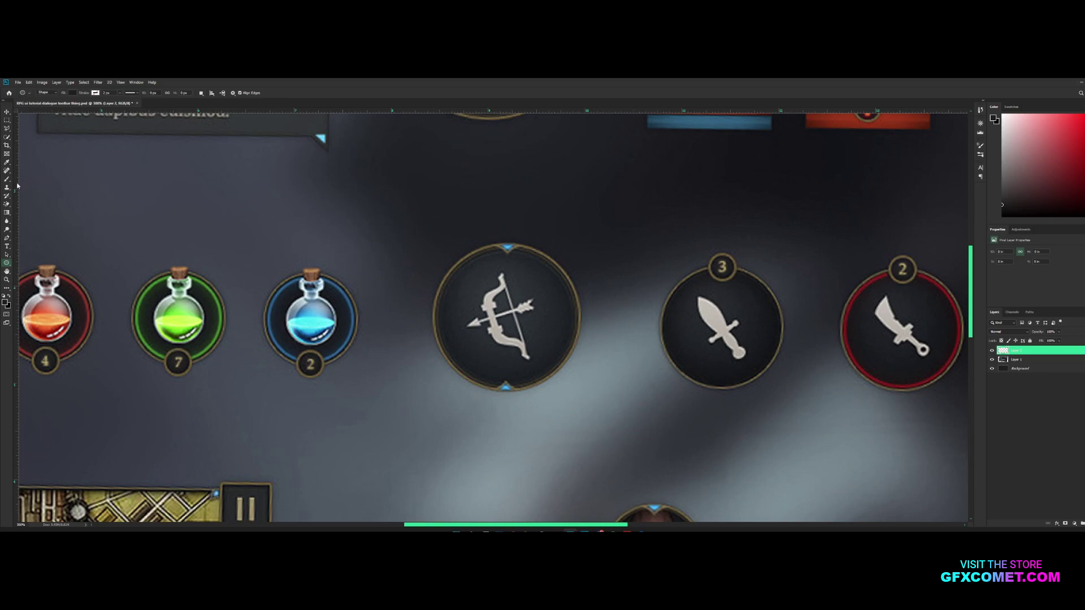
left_click_drag(16, 185, 506, 229)
left_click_drag(543, 112, 556, 318)
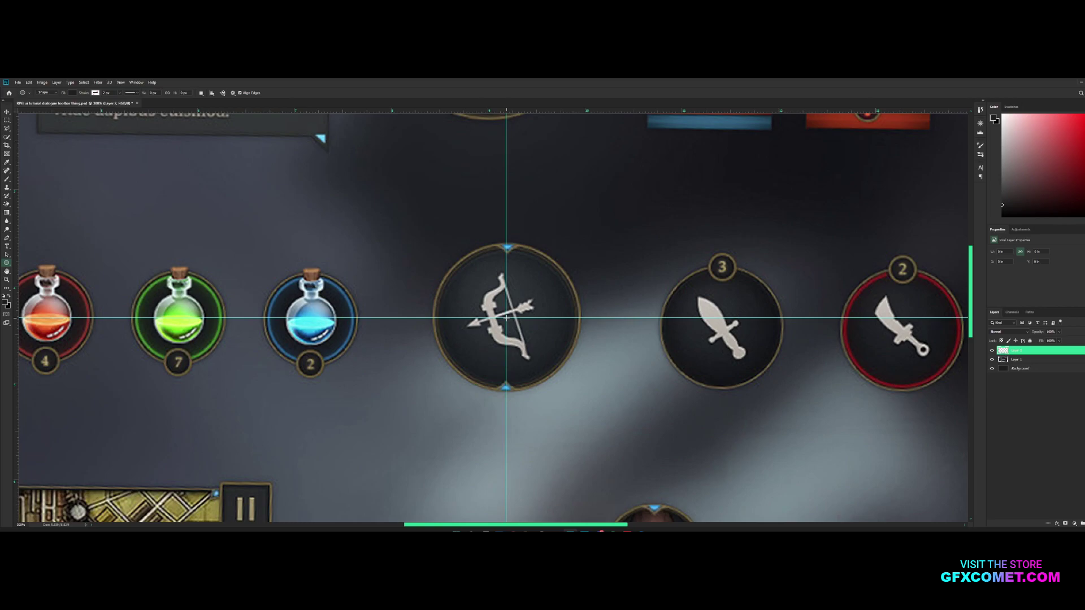
Step: Draw a dark circle the size of the bow button from the guide intersection, move it beside the reference button, and hide the guides
left_click_drag(506, 318, 596, 243)
key("v")
left_click_drag(555, 296, 778, 297)
key("h")
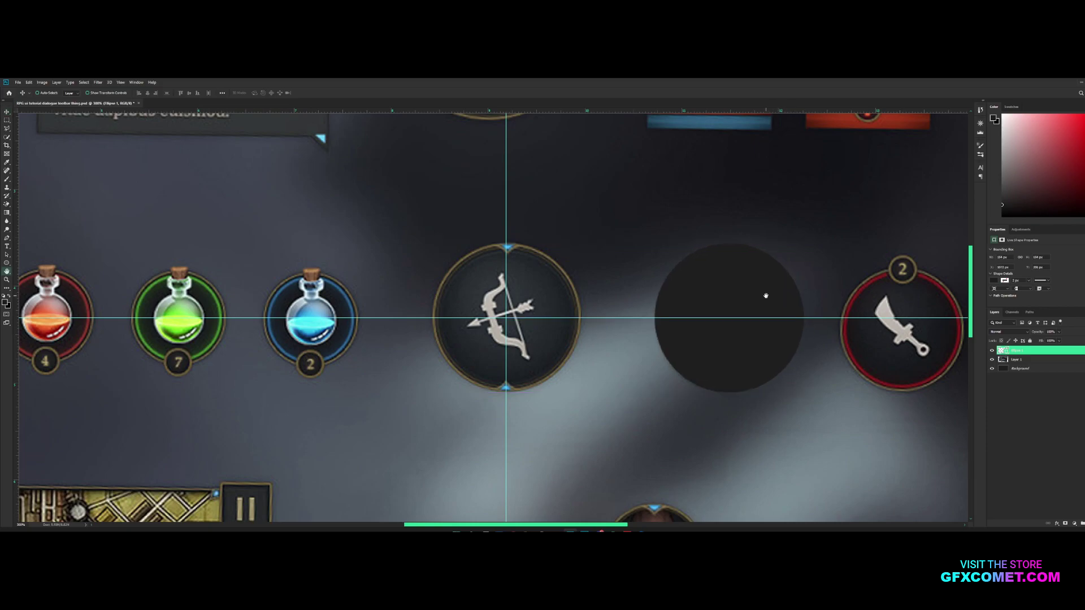
key("ctrl+semicolon")
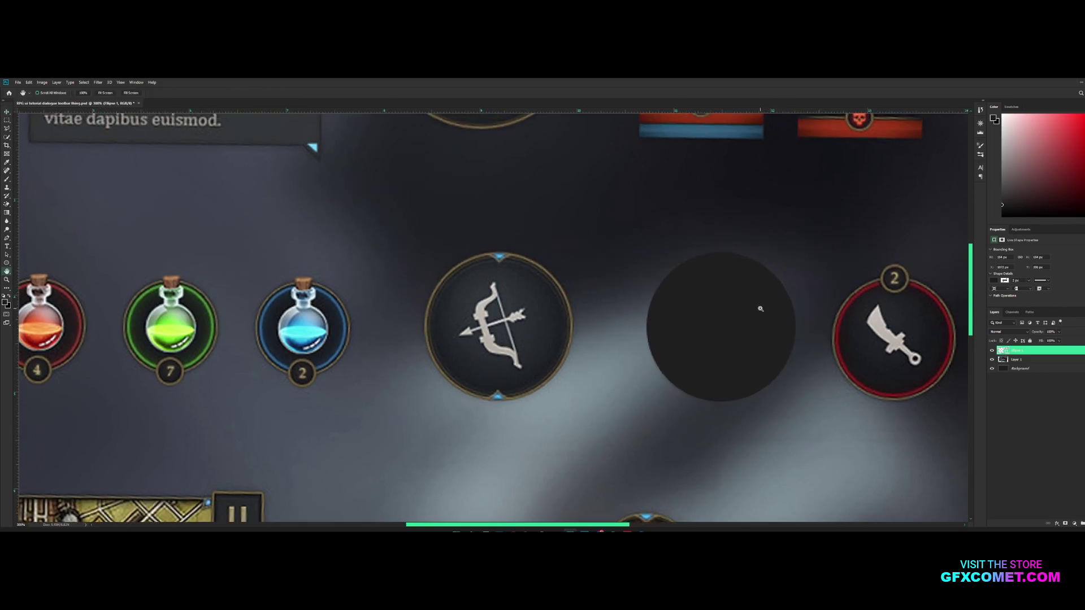
Step: Add a Gradient Overlay layer style to the new circle with Normal blend mode and 100% opacity
left_click(760, 308, "ctrl")
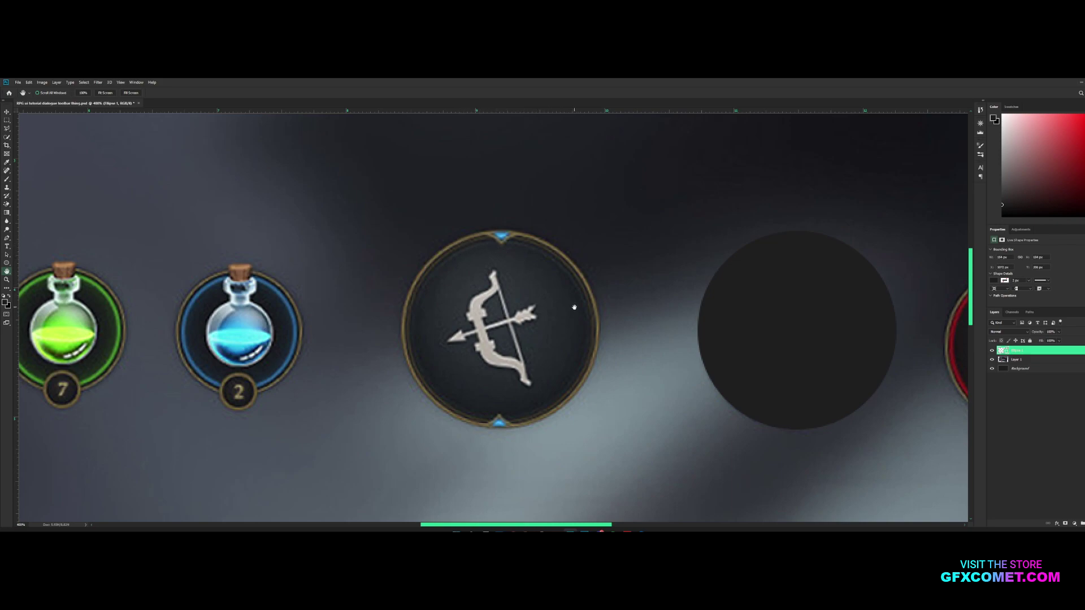
left_click_drag(524, 414, 463, 385)
left_click_drag(728, 345, 634, 352)
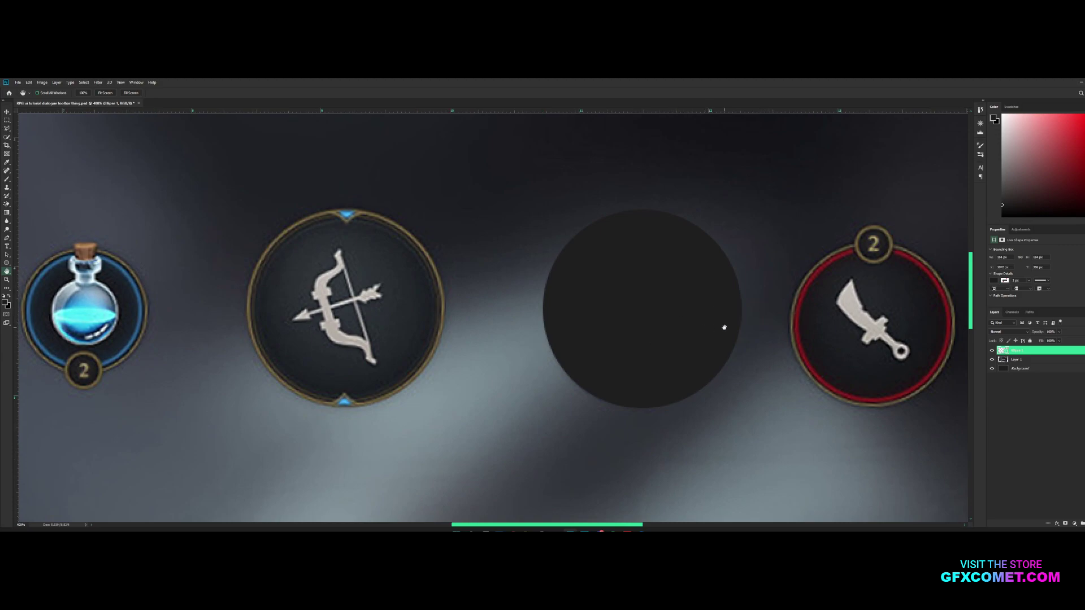
key("v")
right_click(1024, 352)
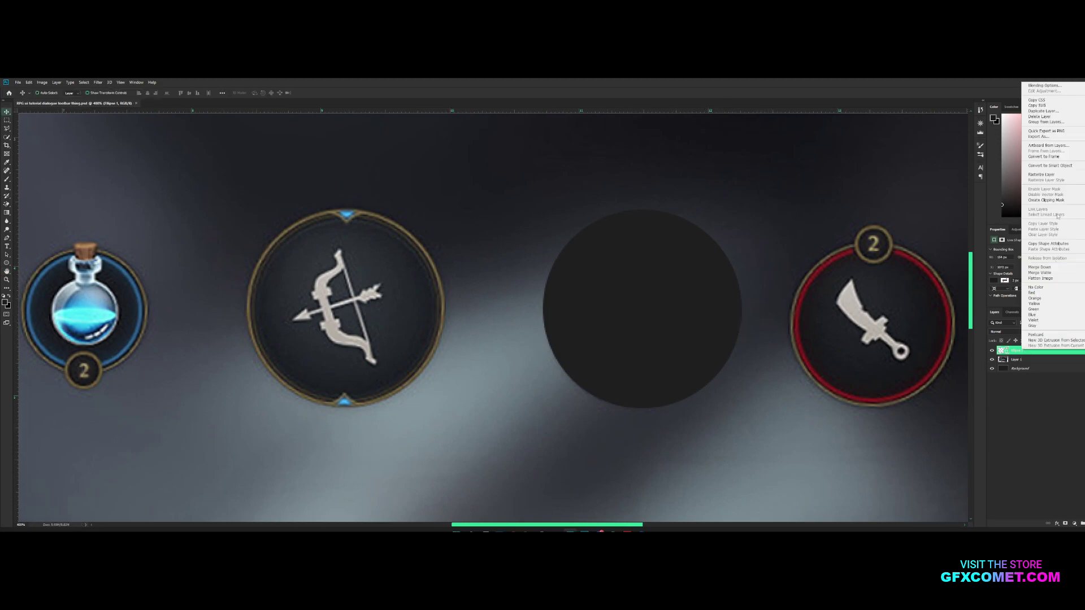
left_click(1042, 86)
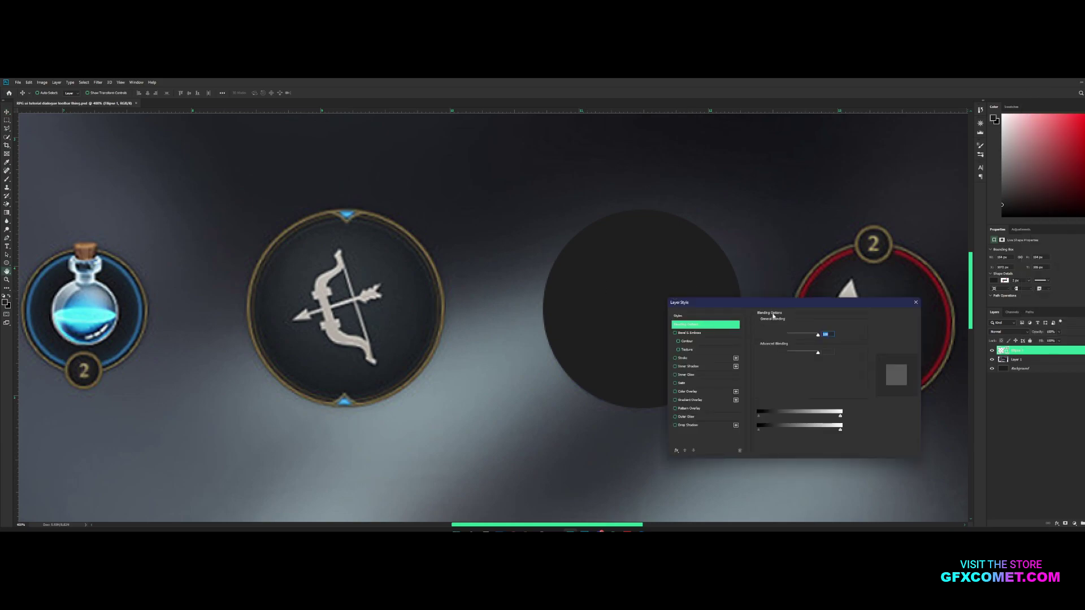
left_click_drag(777, 309, 836, 302)
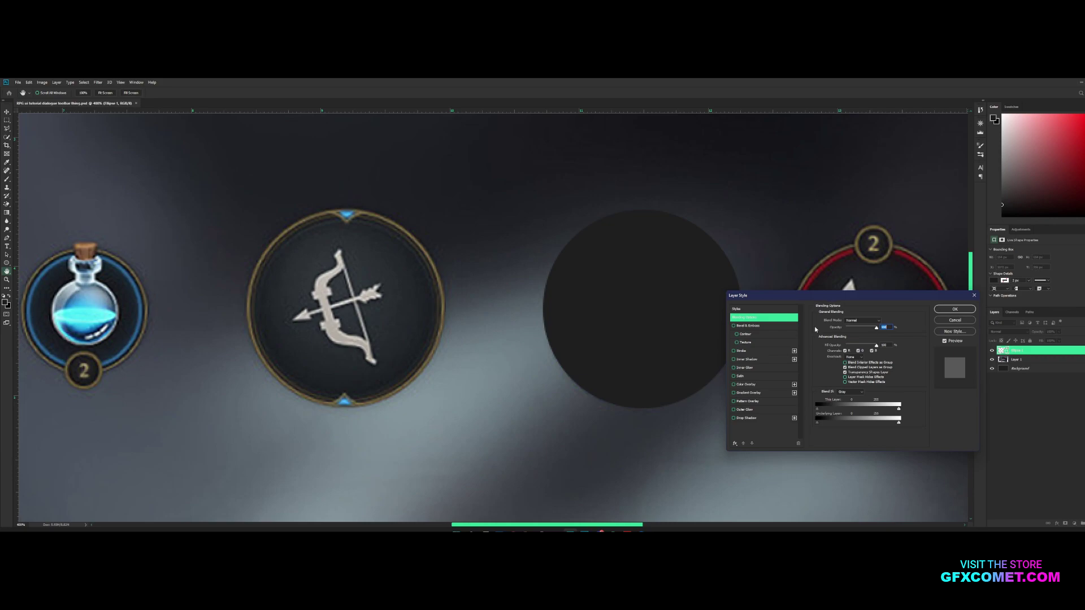
left_click(755, 393)
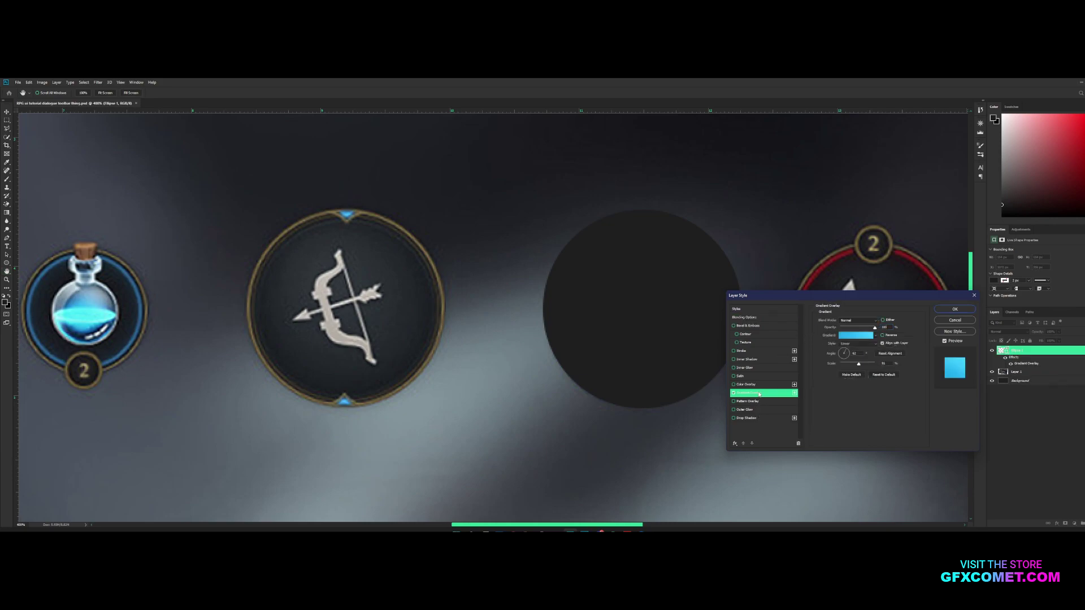
left_click(858, 320)
left_click(861, 326)
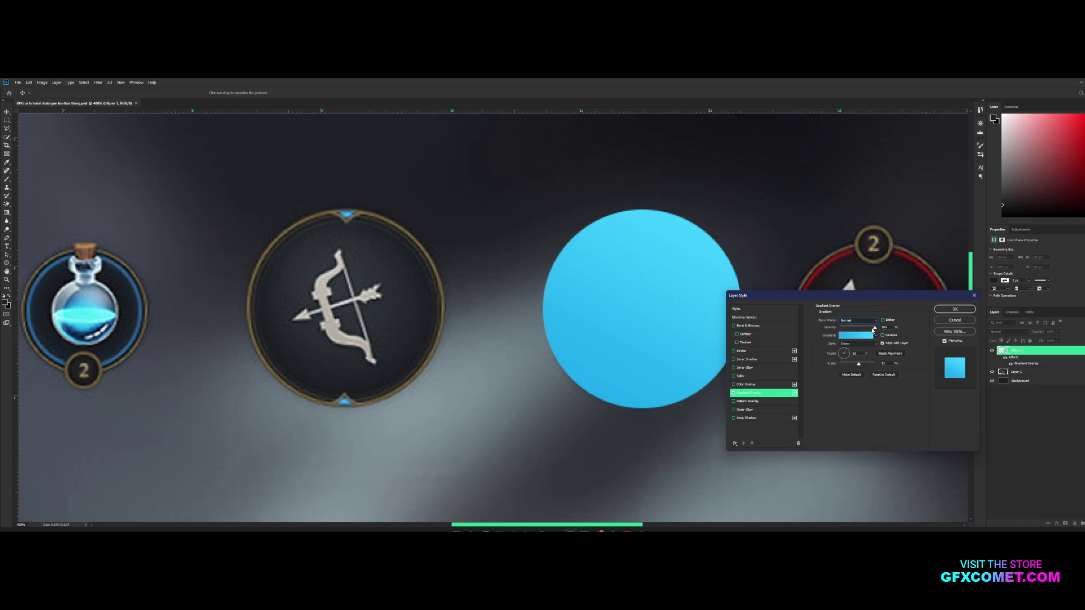
mouse_move(874, 328)
left_mouse_down()
mouse_move(849, 327)
mouse_move(878, 331)
left_mouse_up()
Step: Recolour both gradient stops with dark tones sampled from the reference bow button and adjust the gradient's angle
left_click(860, 338)
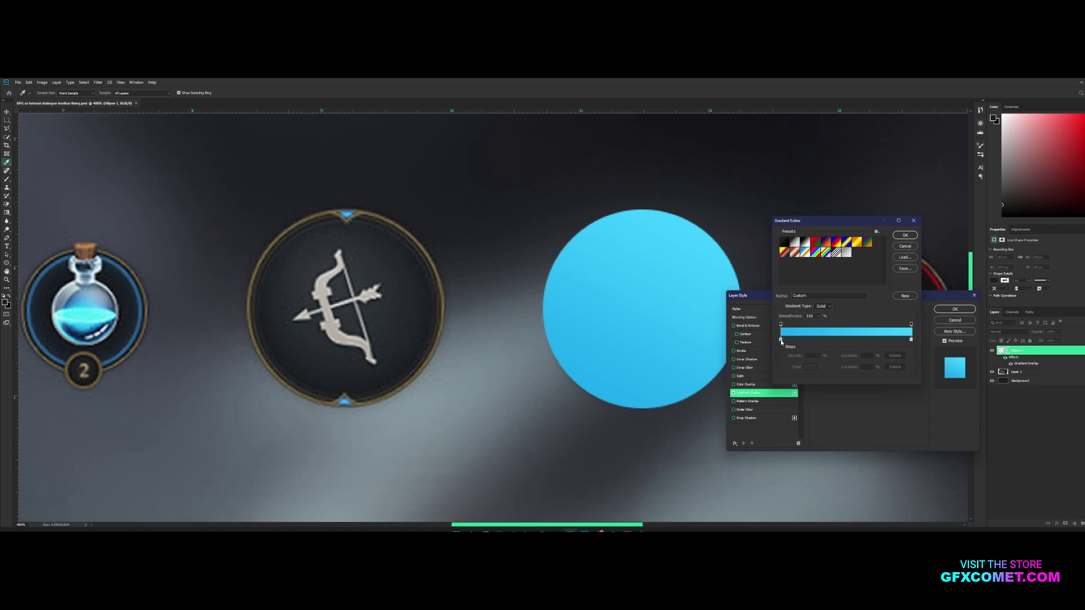
double_click(780, 340)
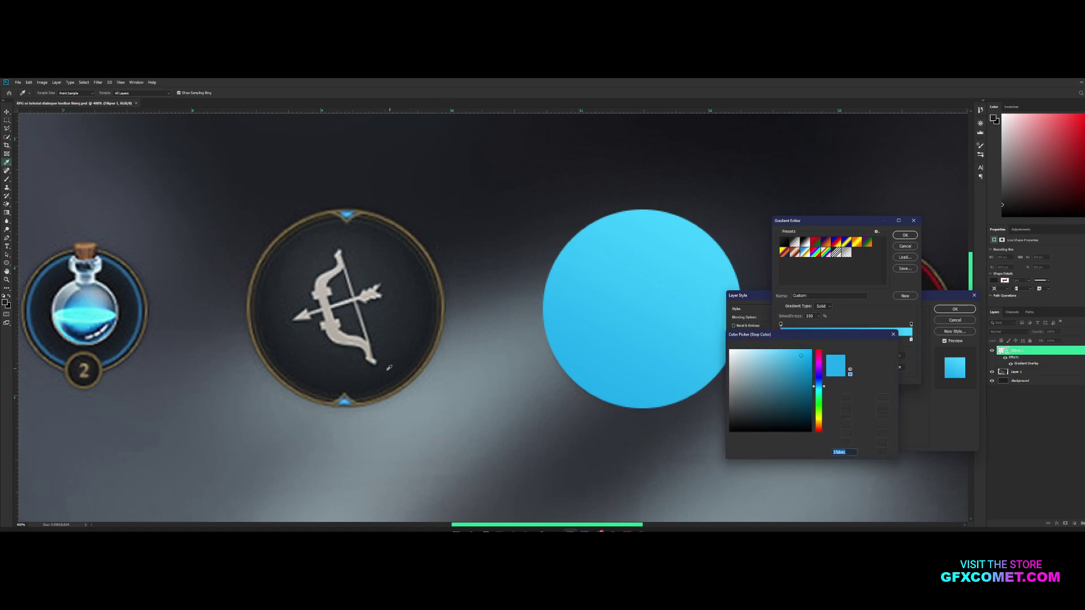
left_click(365, 380)
left_click(887, 349)
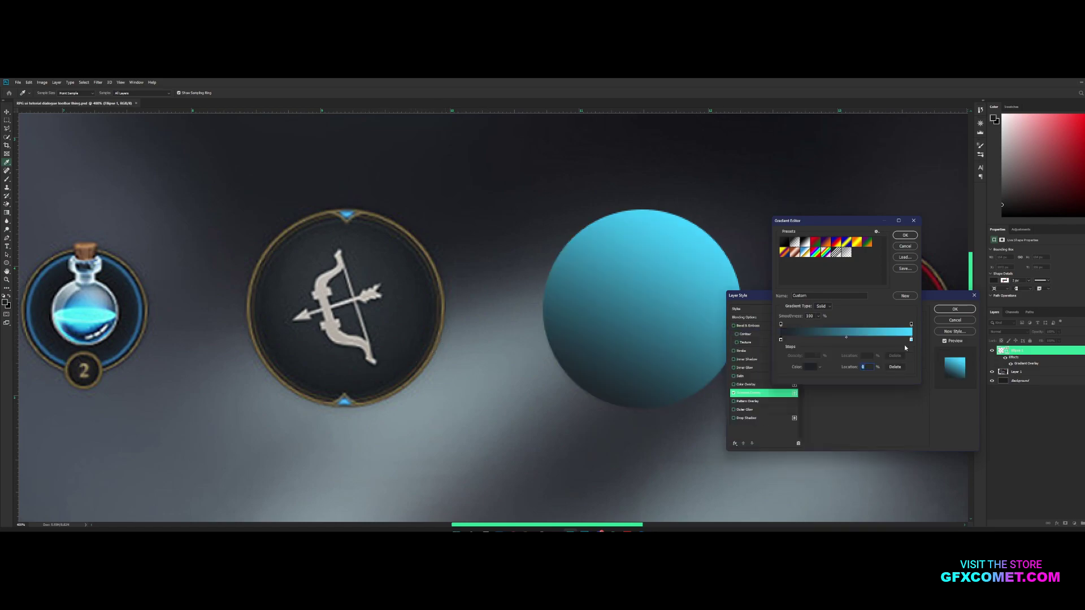
double_click(910, 339)
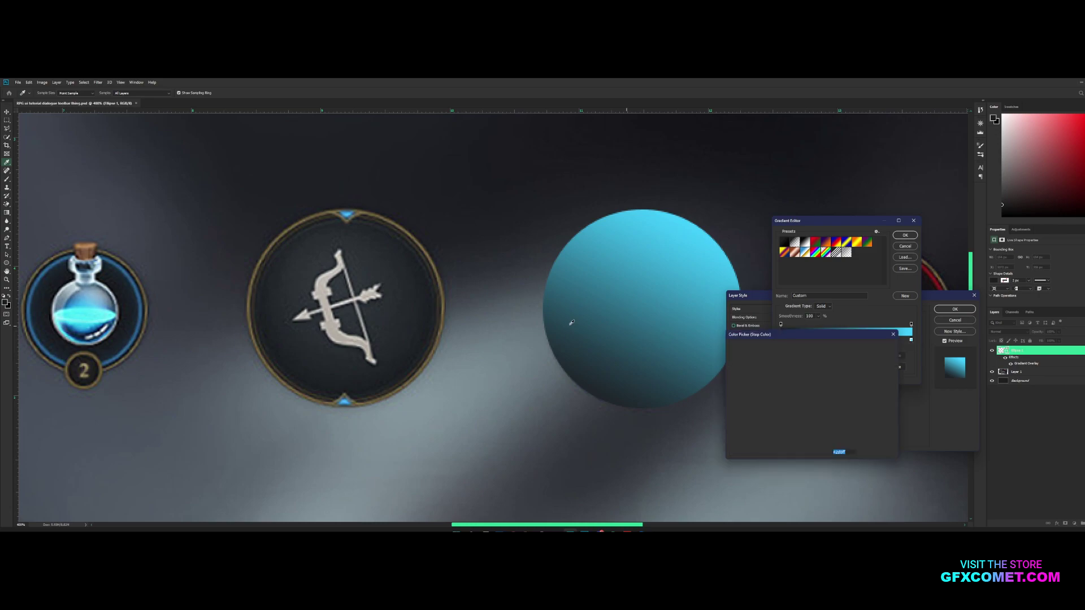
left_click(407, 311)
left_click(876, 347)
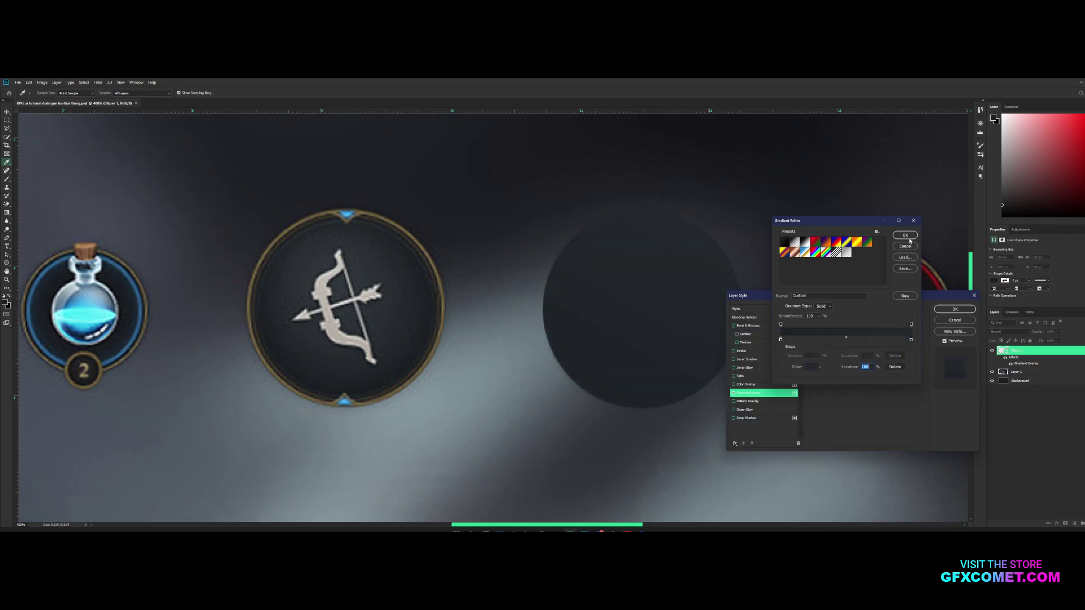
left_click(904, 235)
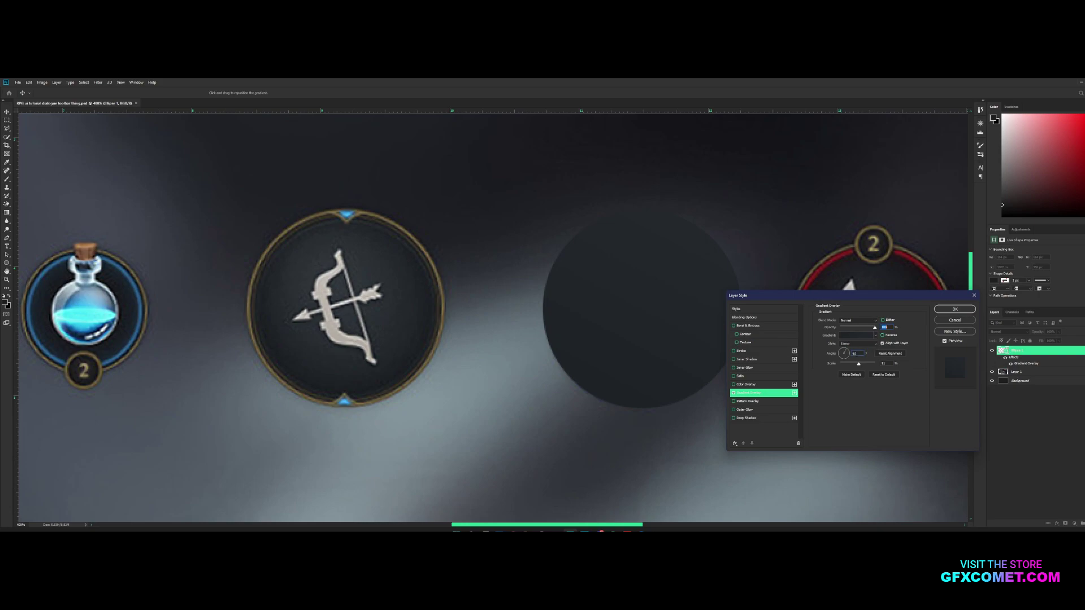
left_click(844, 354)
type("90")
Step: Add a black inner shadow to the circle and reduce its size while adjusting its distance
left_click(753, 359)
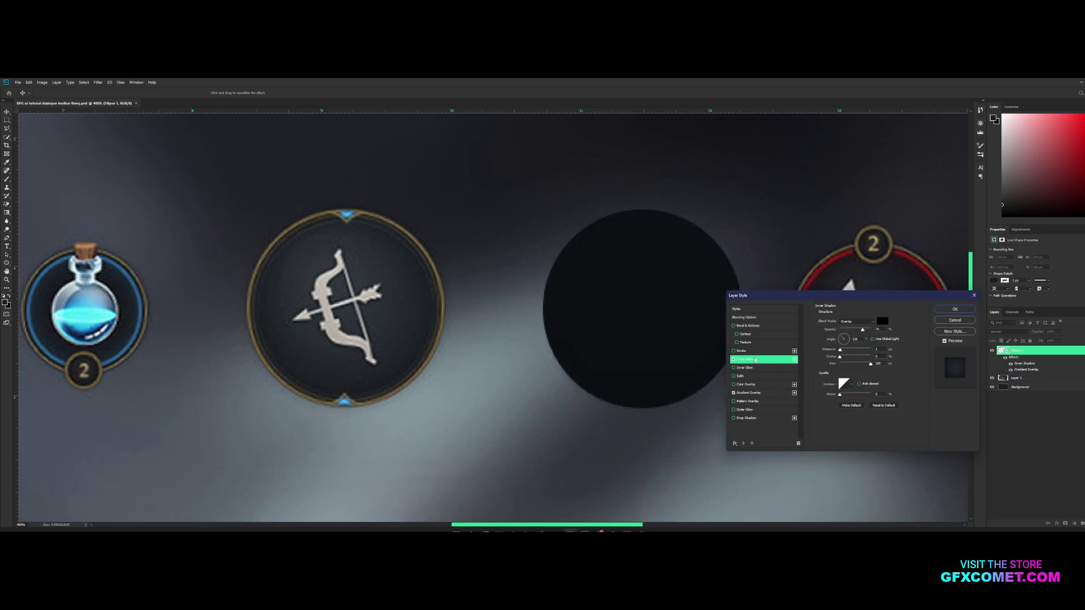
left_click(860, 322)
left_click(864, 322)
left_click_drag(870, 363, 844, 348)
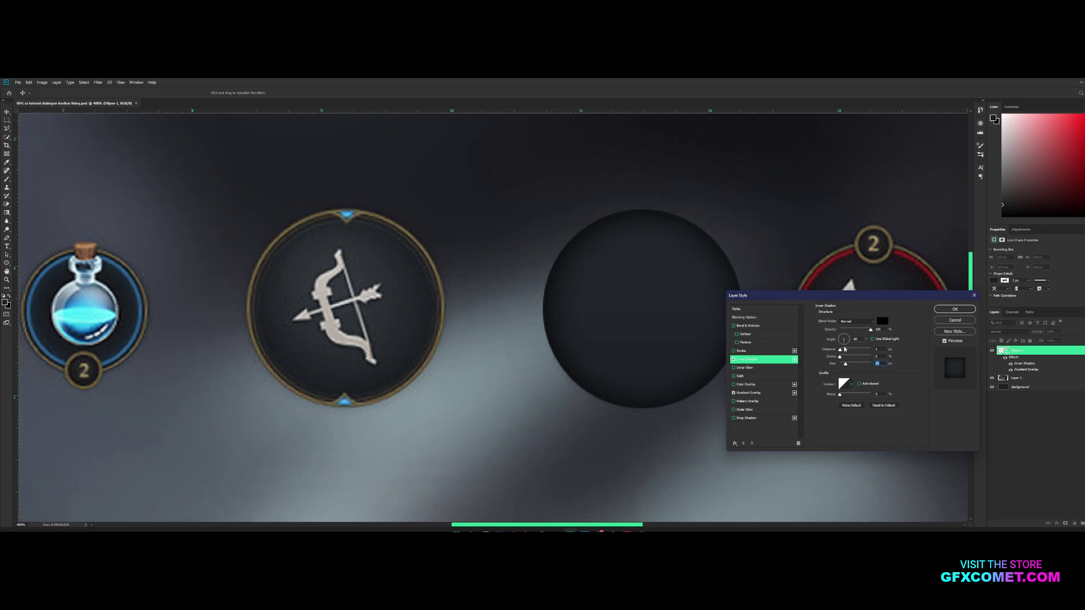
mouse_move(844, 348)
left_mouse_down()
mouse_move(849, 365)
mouse_move(841, 351)
left_mouse_up()
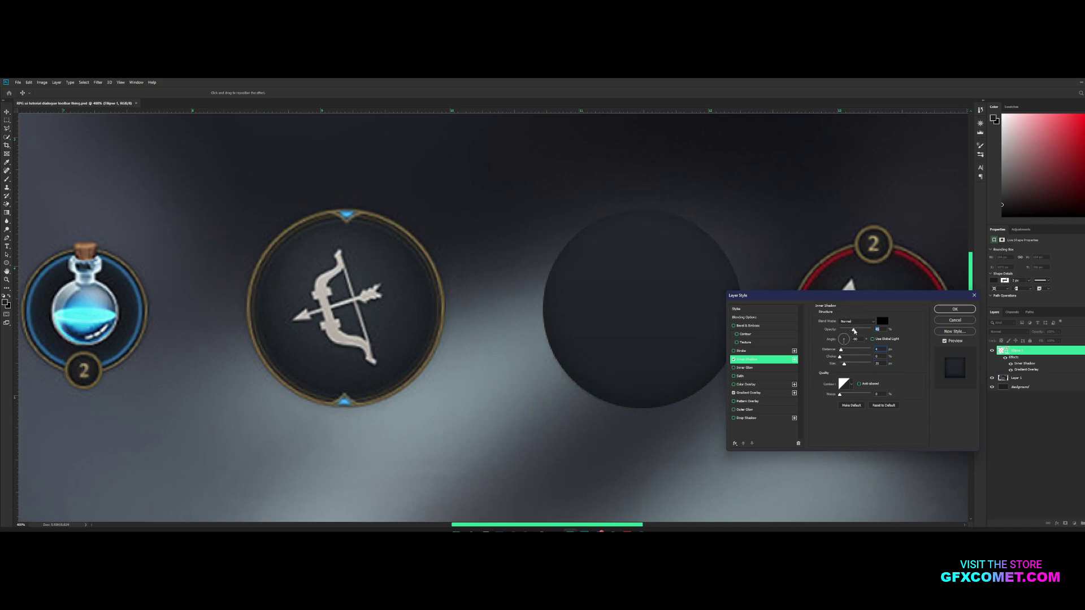
Step: Set the black inner shadow's blend mode to Overlay and fine-tune its opacity and distance
left_click(854, 321)
left_click(851, 398)
mouse_move(859, 333)
left_mouse_down()
mouse_move(880, 328)
mouse_move(847, 331)
mouse_move(858, 329)
left_mouse_up()
left_click(841, 350)
Step: Add a second inner shadow to the circle with Normal blend mode and white as its colour
left_click(757, 375)
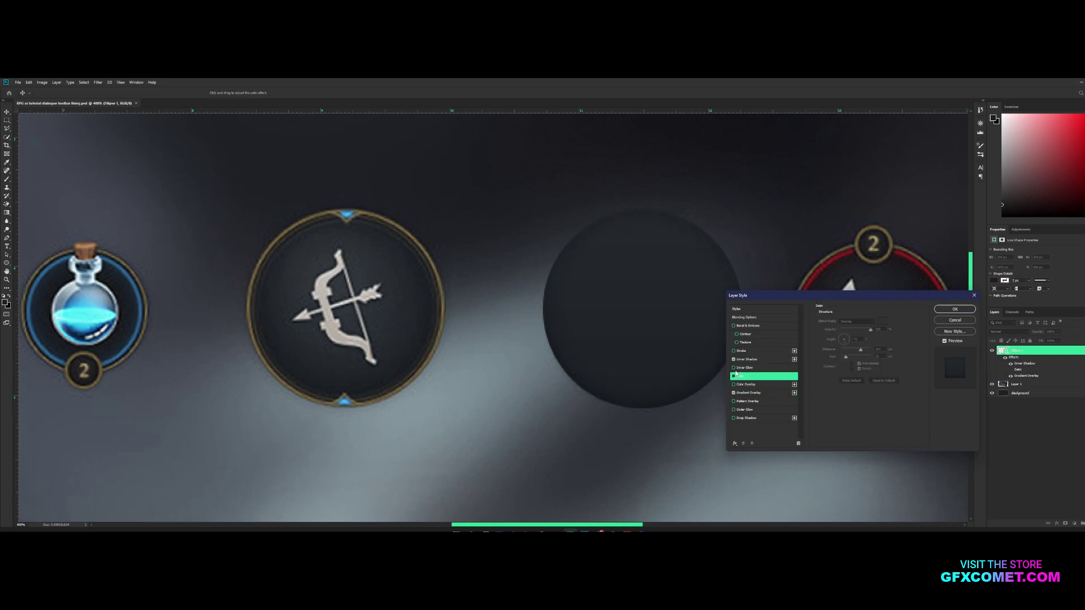
left_click(794, 359)
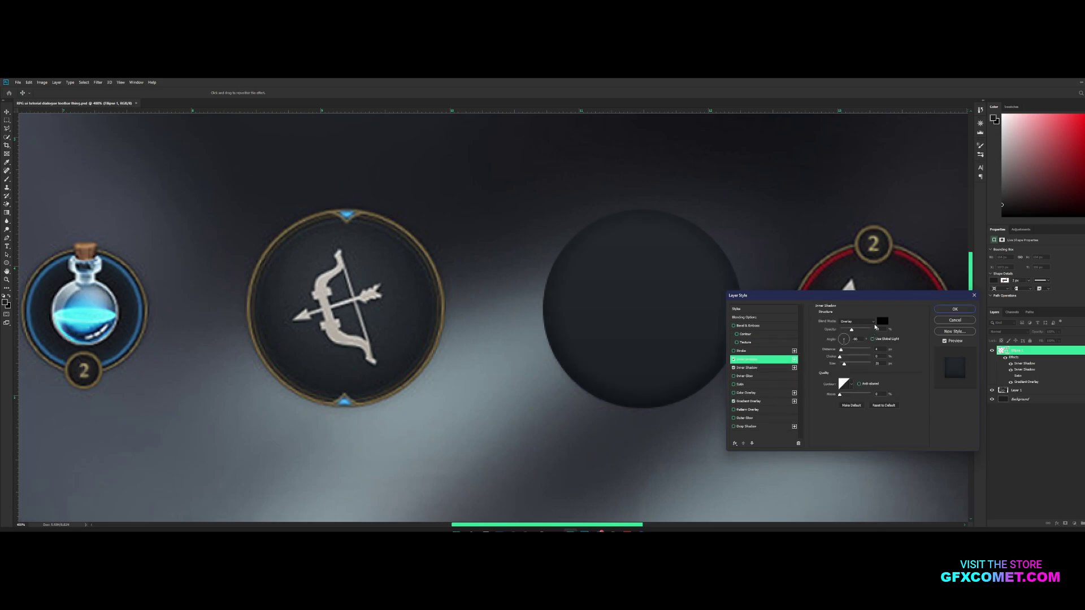
left_click(873, 321)
left_click(879, 323)
left_click(882, 321)
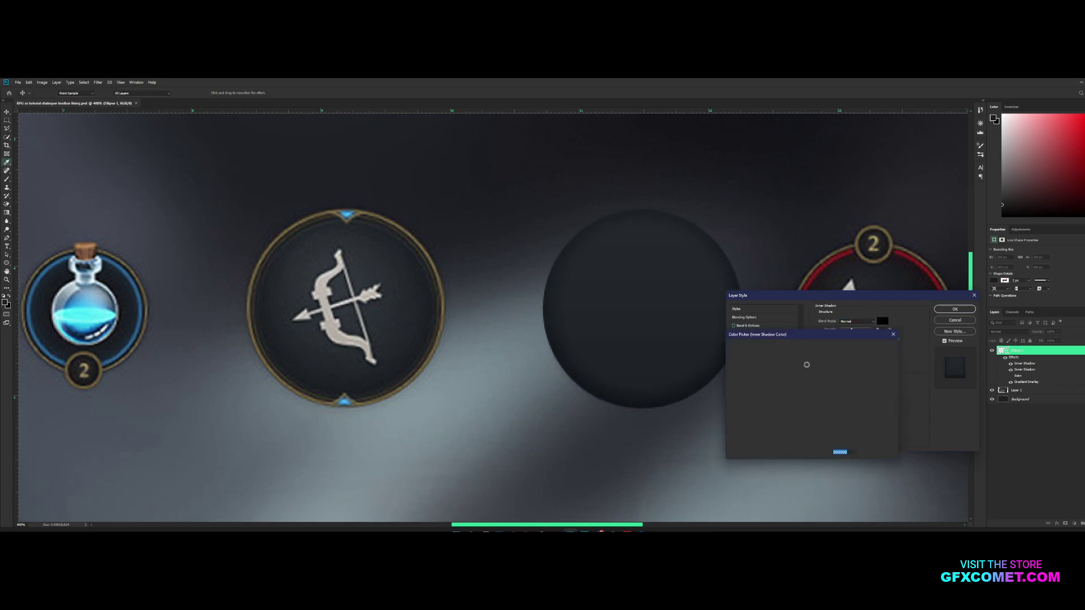
left_click(730, 351)
left_click(875, 347)
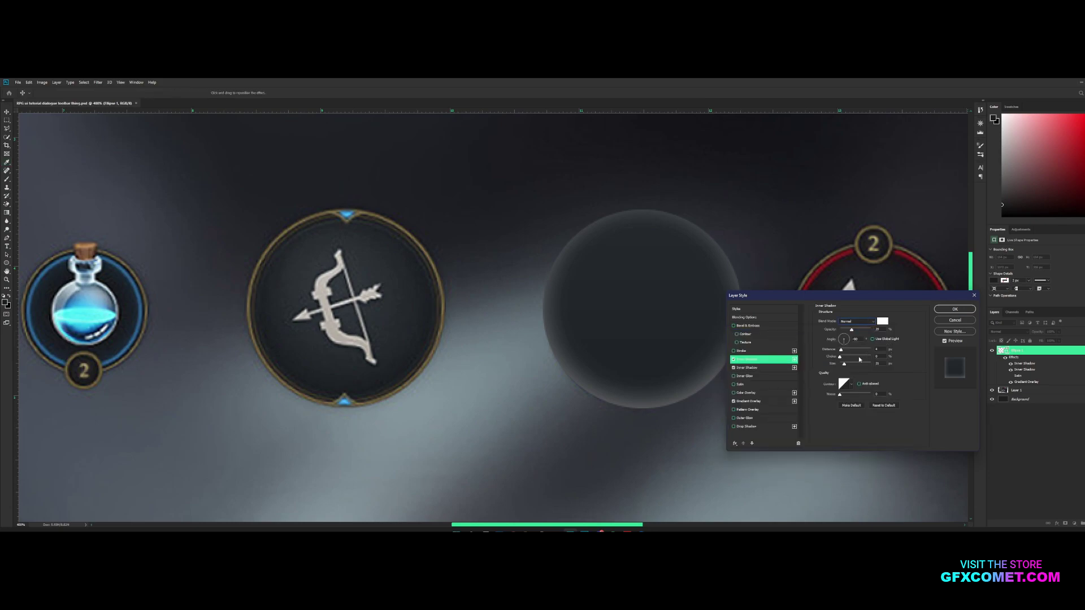
Step: Narrow the white inner shadow to a thin rim with 0 distance and 100% choke, blend it as Overlay, and lower its opacity
mouse_move(842, 356)
left_mouse_down()
mouse_move(871, 357)
mouse_move(839, 363)
mouse_move(838, 350)
mouse_move(841, 365)
left_mouse_up()
left_click(848, 323)
left_click(853, 400)
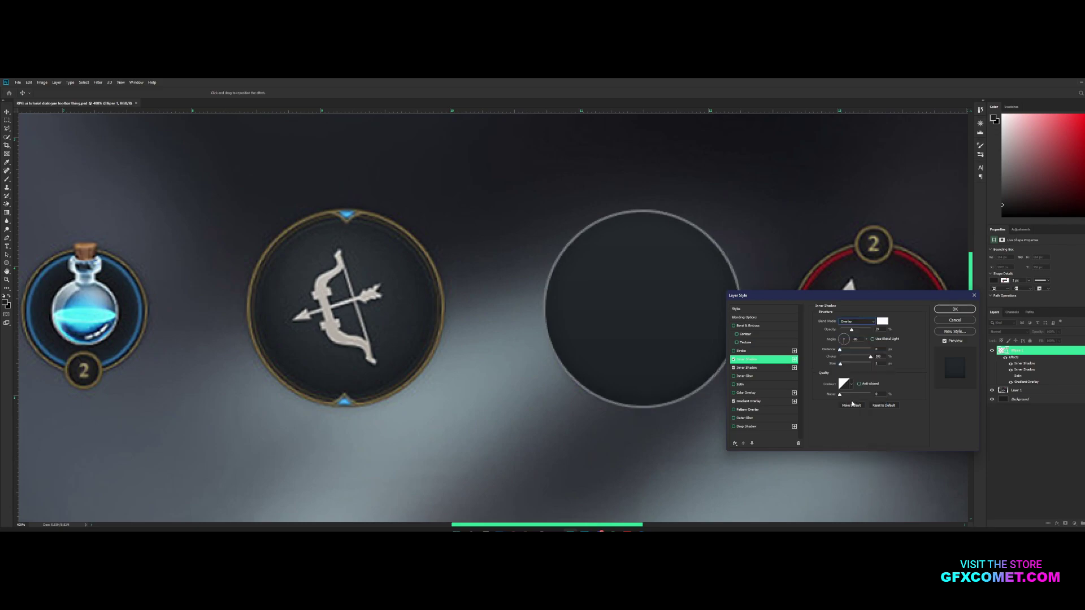
mouse_move(851, 330)
left_mouse_down()
mouse_move(874, 332)
mouse_move(843, 335)
left_mouse_up()
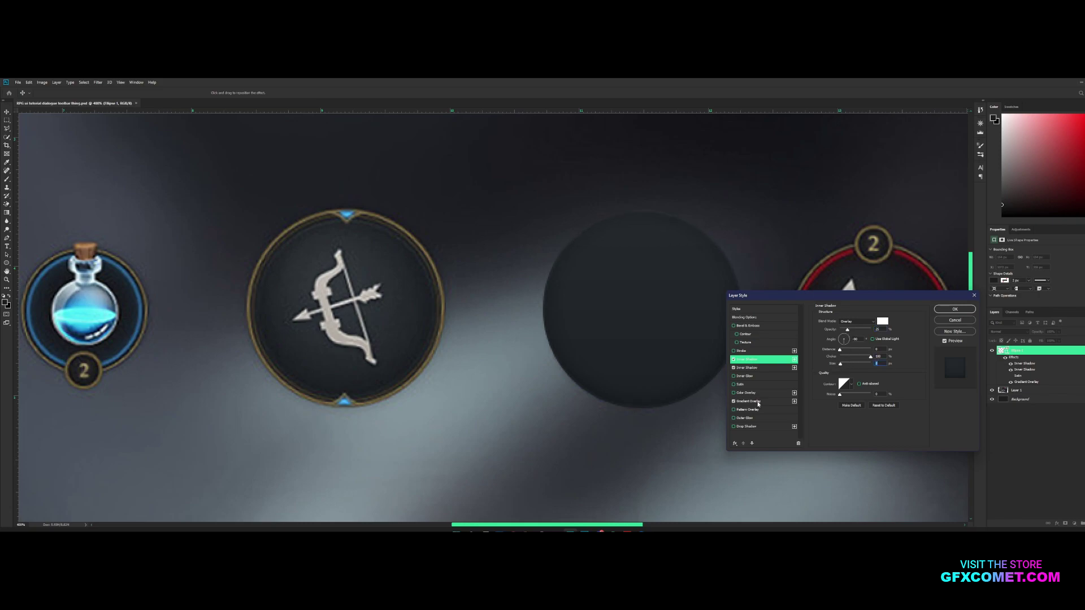
Step: Recolour the first stop of the circle's gradient overlay with a dark tone sampled from the lower part of the bow button
left_click(758, 401)
left_click(849, 339)
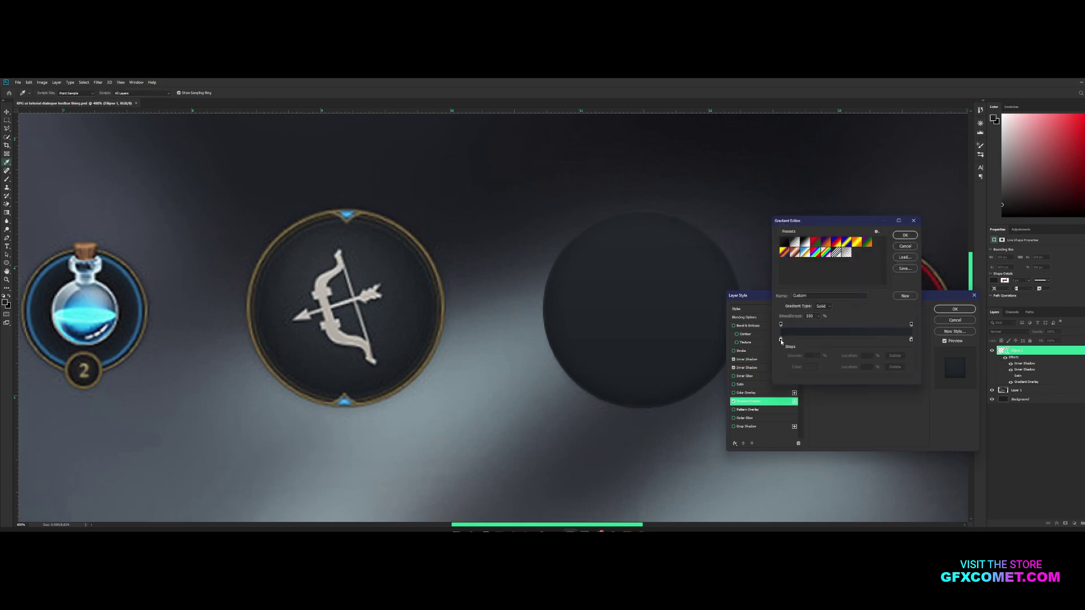
double_click(781, 339)
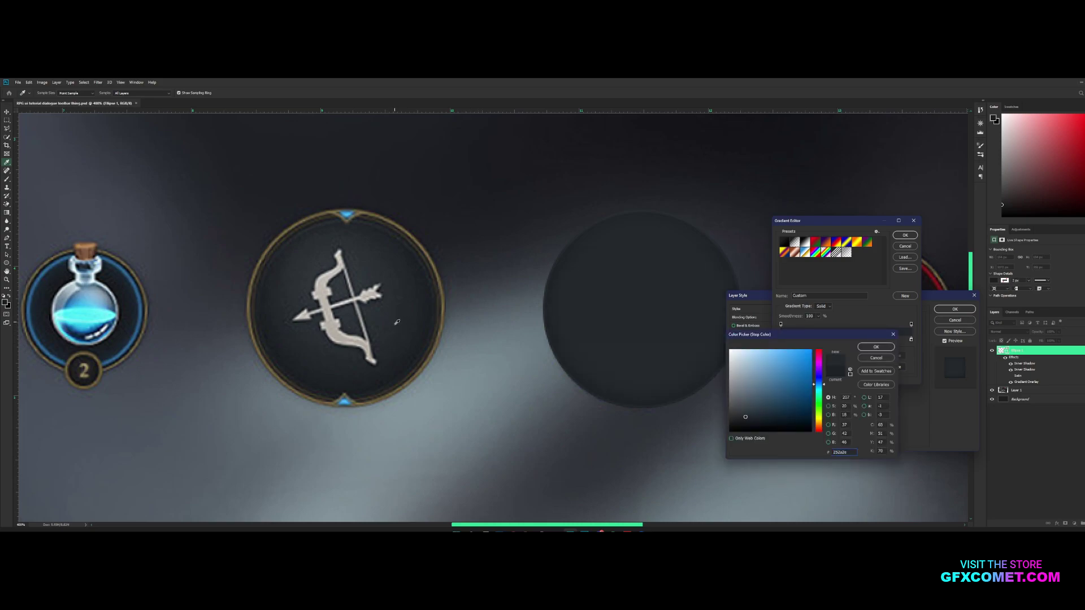
left_click(390, 374)
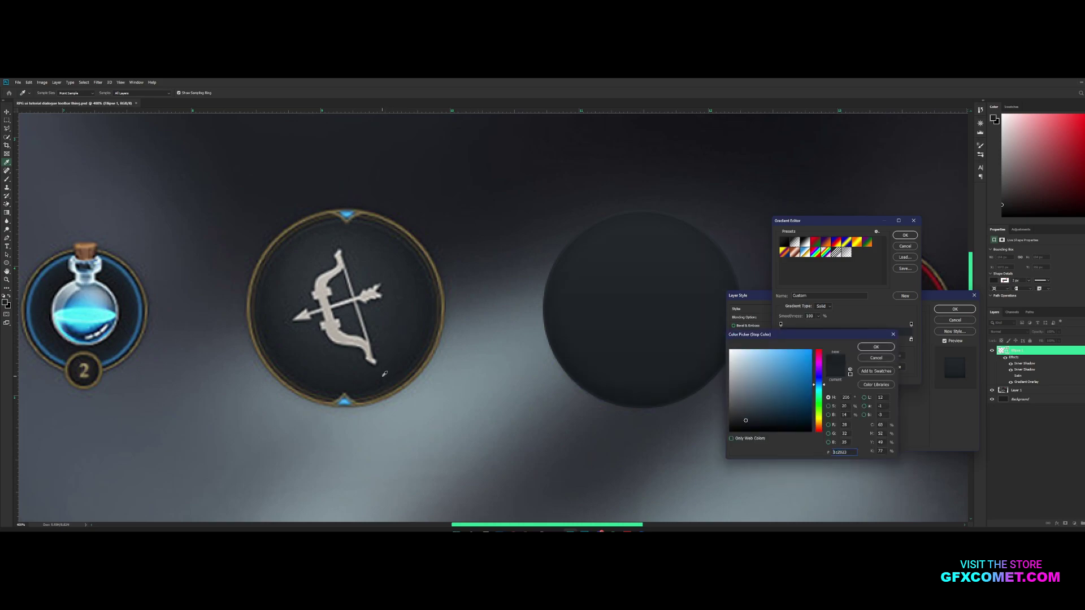
left_click(343, 377)
left_click(337, 380)
left_click(335, 382)
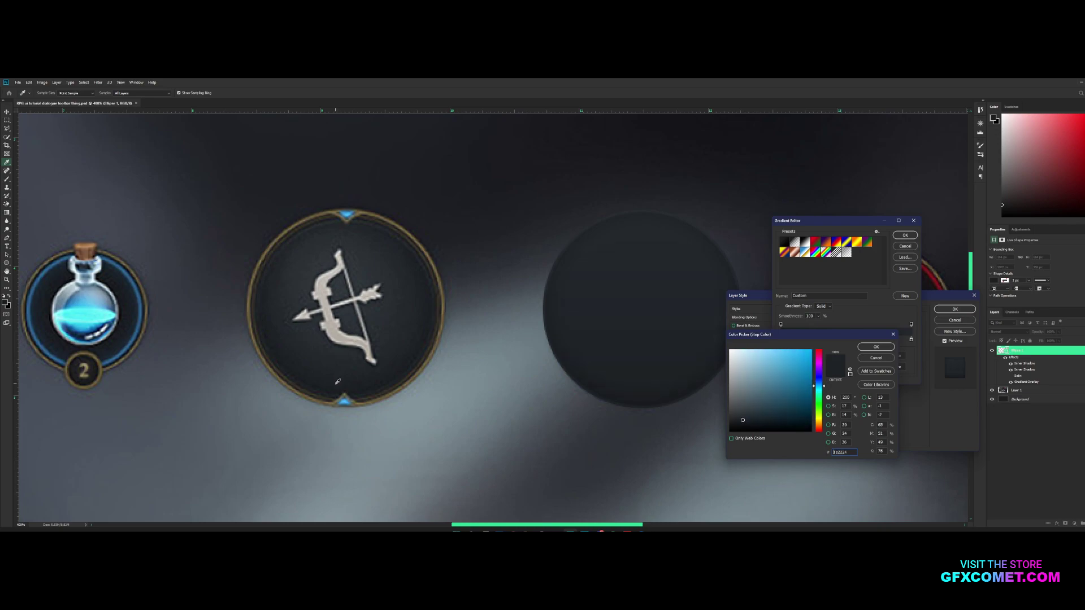
left_click(338, 382)
left_click(875, 347)
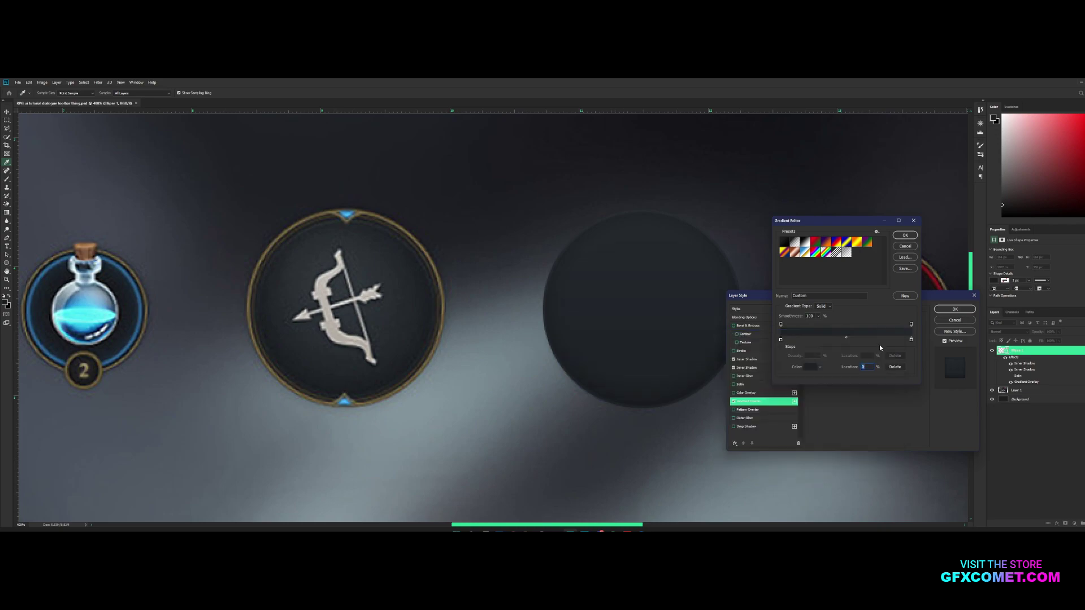
Step: Recolour the end stop of the gradient overlay with a dark blue-grey sampled from the bow button's lower area and apply the gradient
double_click(910, 339)
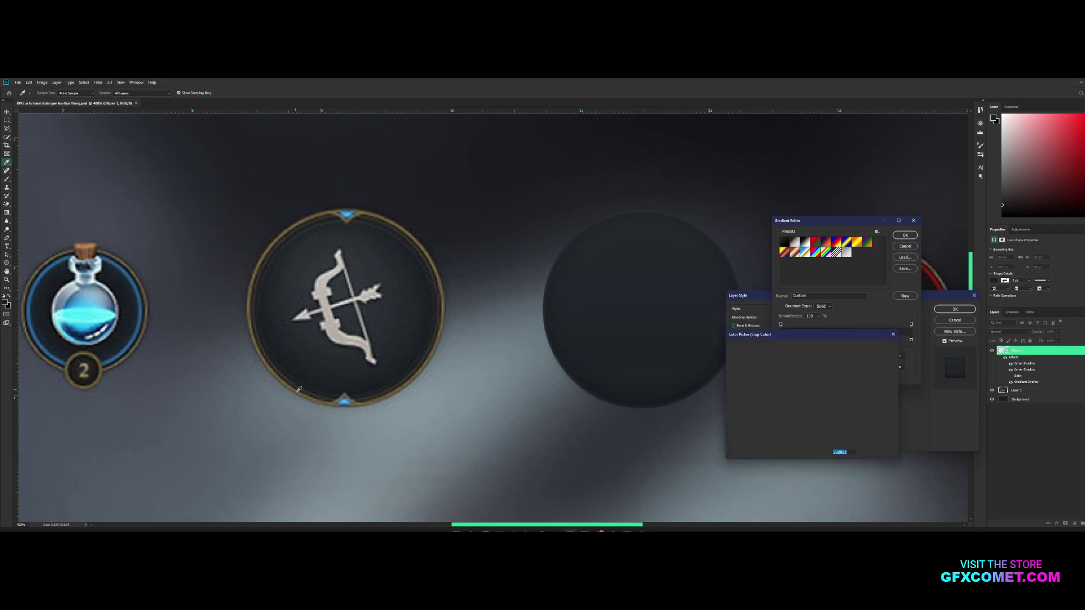
left_click(346, 375)
left_click(348, 376)
left_click(396, 349)
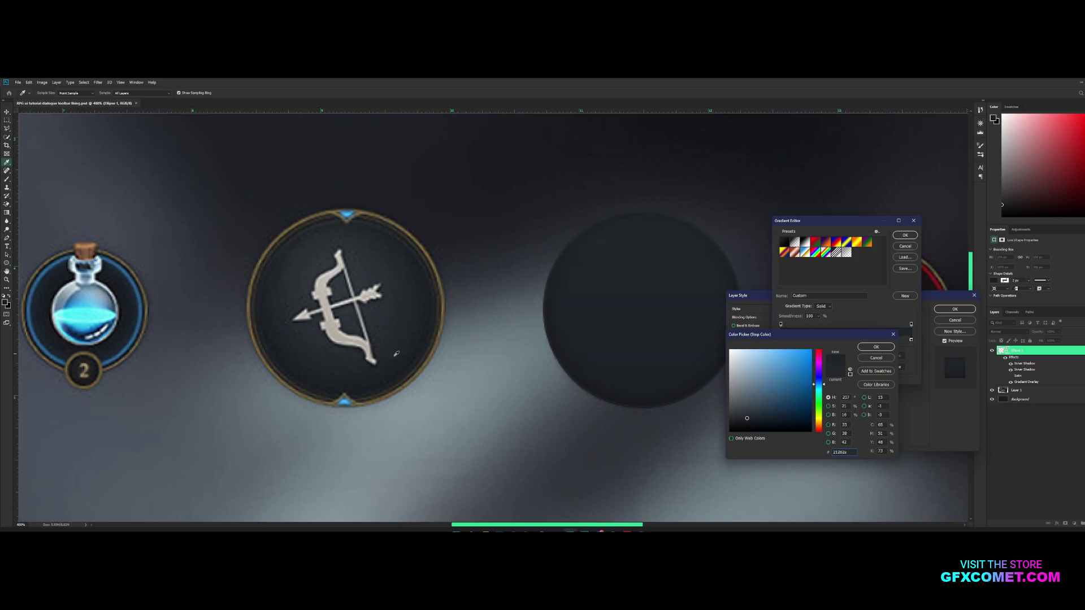
left_click(394, 361)
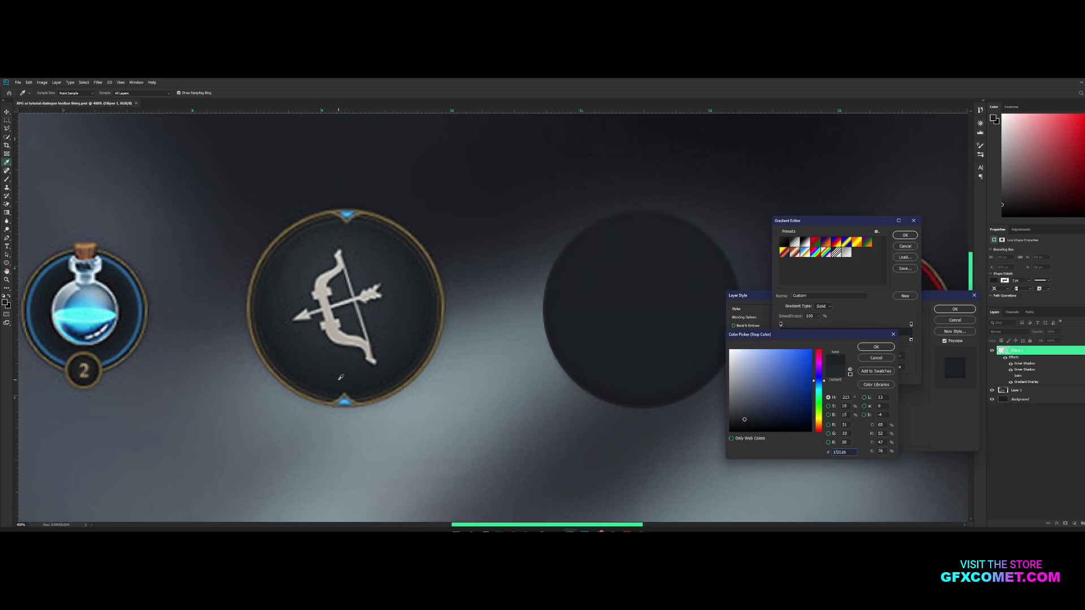
left_click(330, 378)
left_click(376, 371)
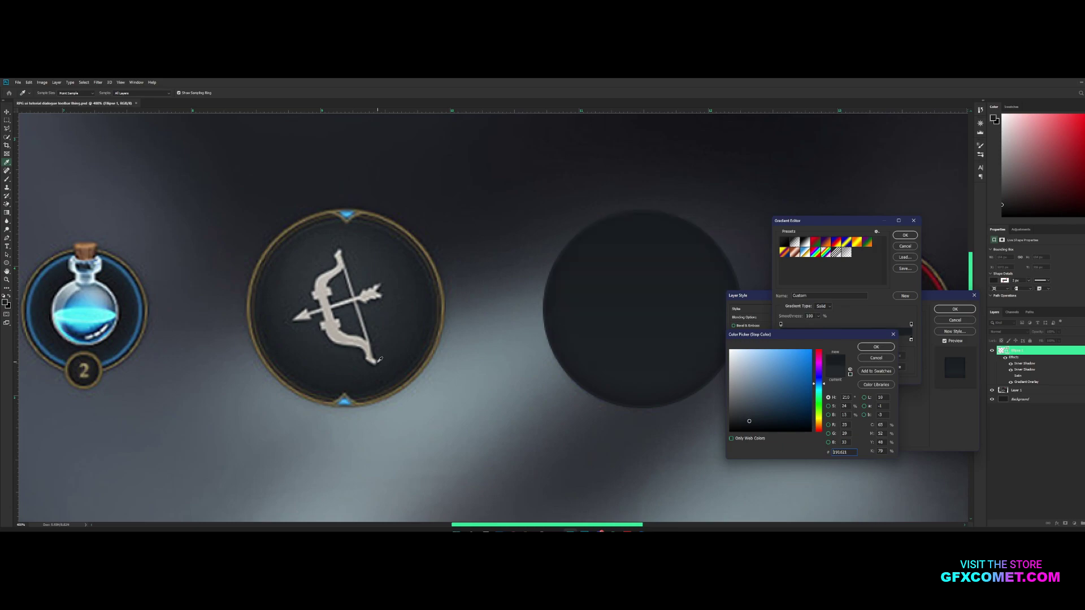
left_click(389, 350)
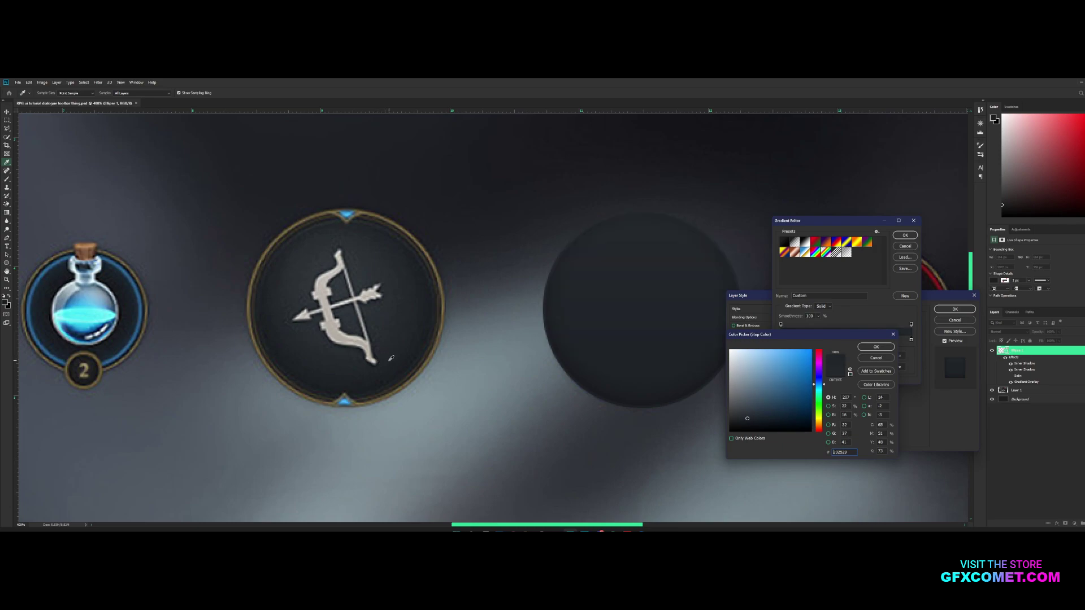
left_click(389, 364)
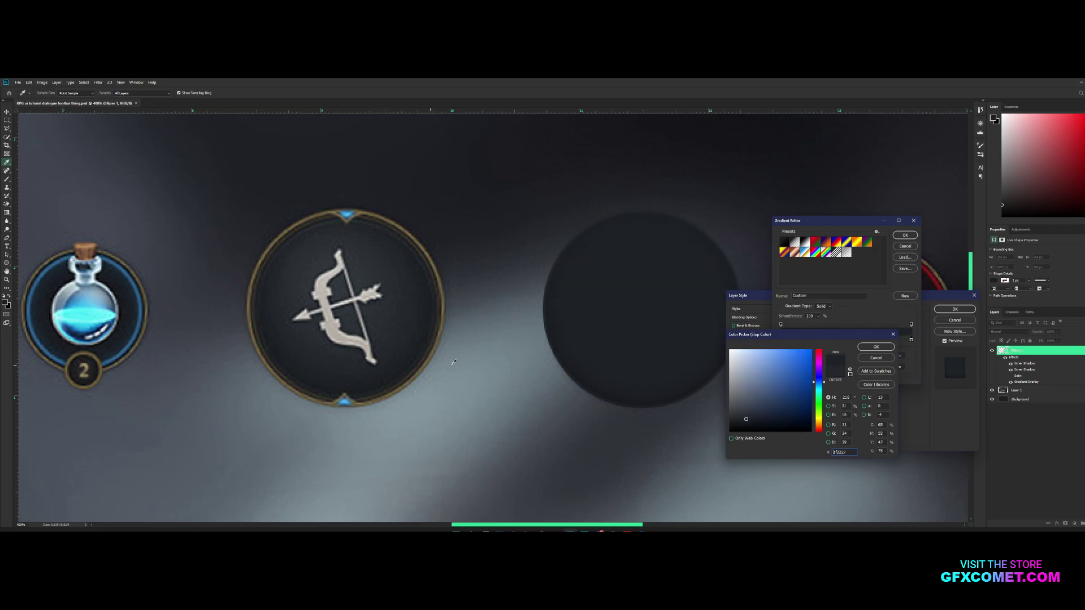
left_click(876, 347)
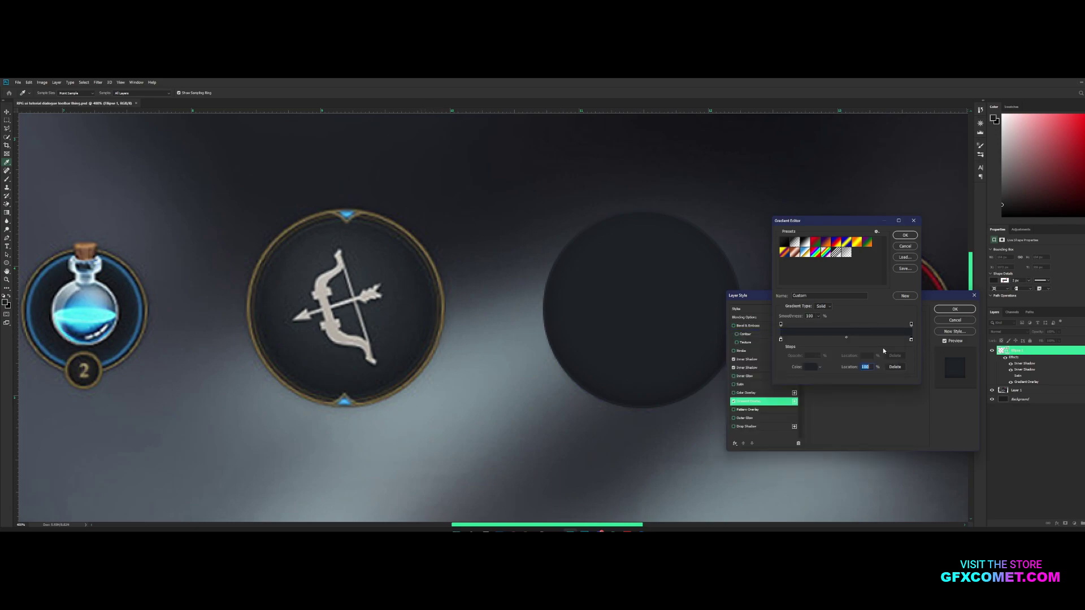
left_click(904, 235)
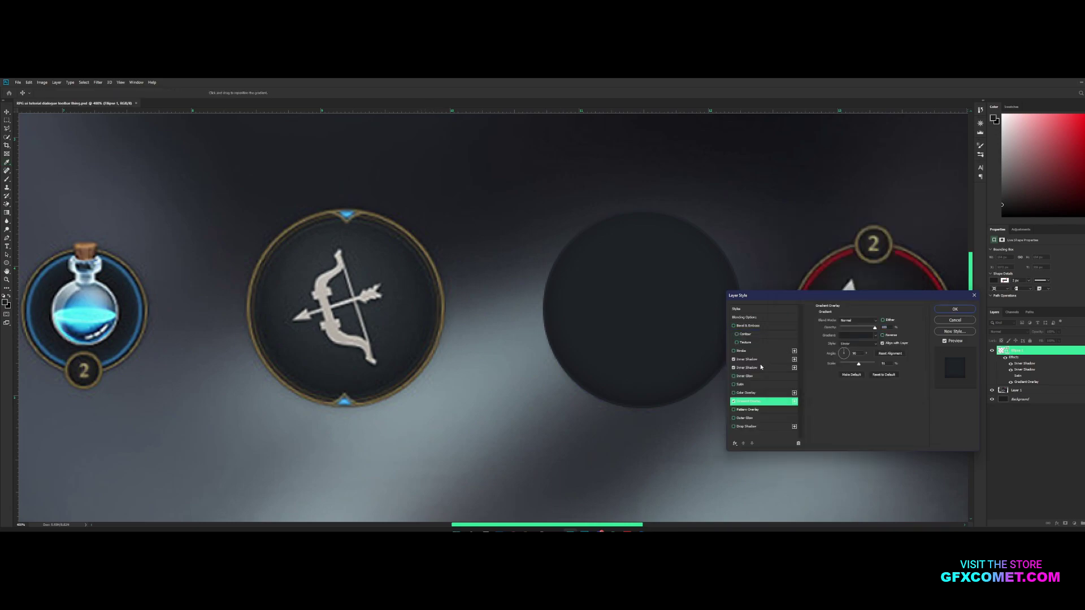
Step: Fine-tune the opacity and size of the circle's black inner shadow
left_click(764, 359)
left_click(763, 368)
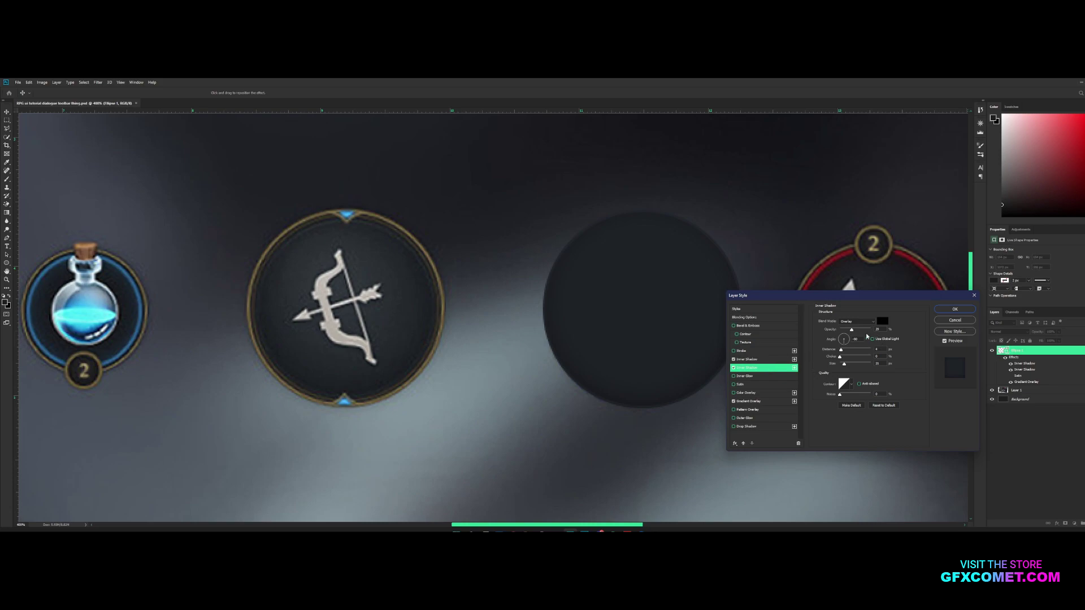
mouse_move(853, 329)
left_mouse_down()
mouse_move(829, 335)
mouse_move(856, 336)
left_mouse_up()
left_click_drag(845, 364, 841, 363)
Step: Add a thin outside stroke to the circle in a near-black grey based on 1e1e1e, adjust its size, and apply the layer style
left_click(734, 350)
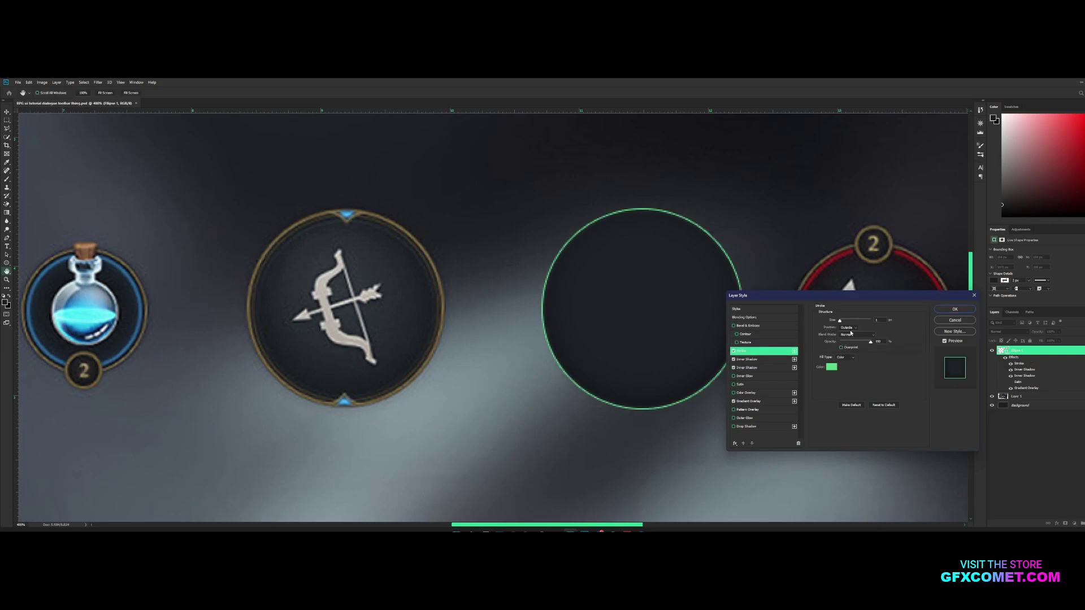
left_click(831, 367)
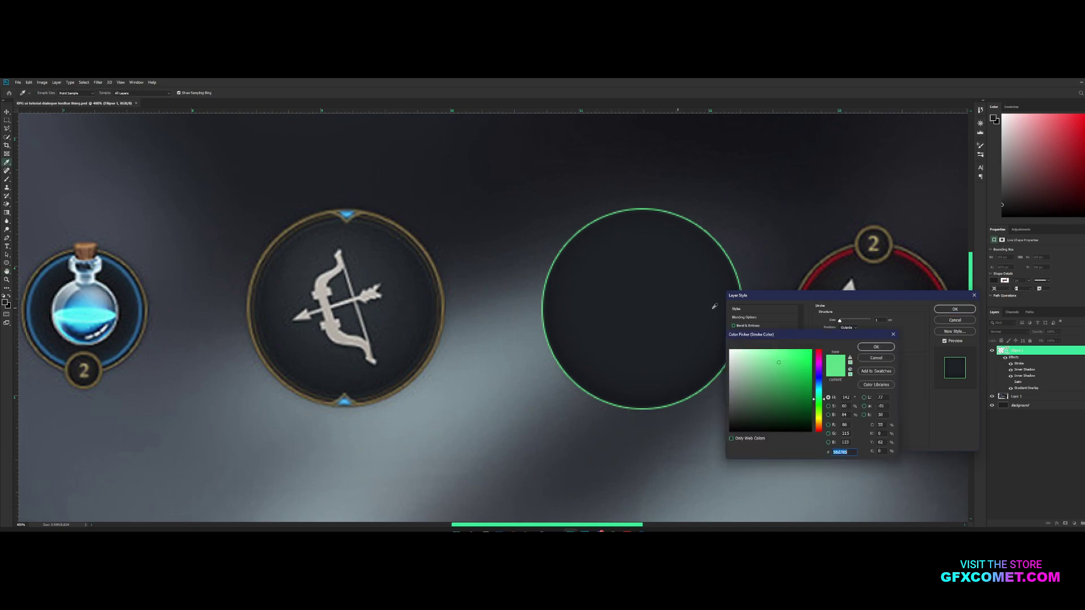
type("1e1e1e")
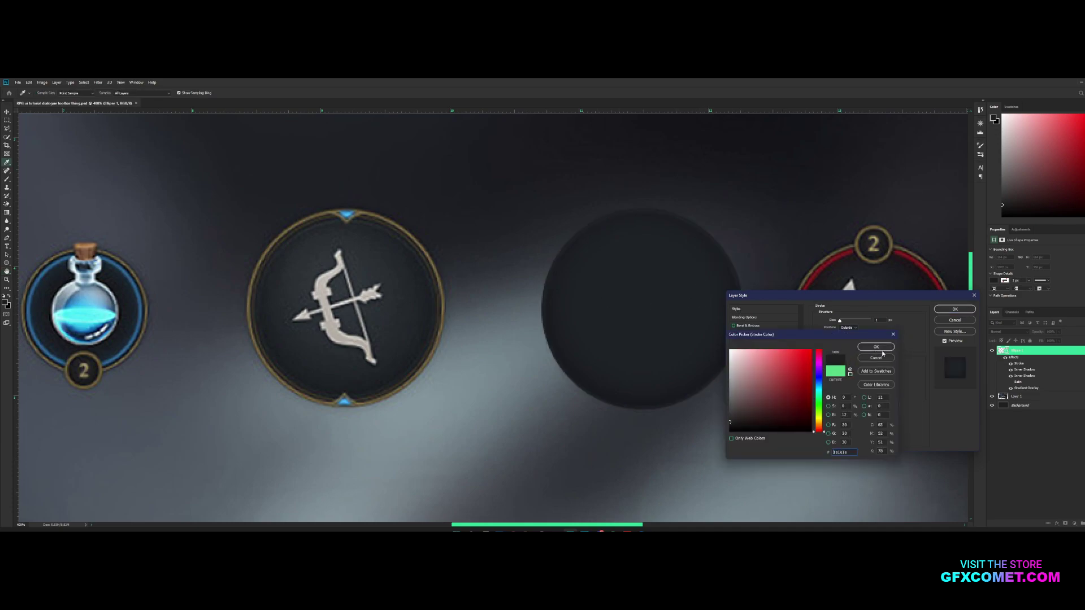
left_click(730, 425)
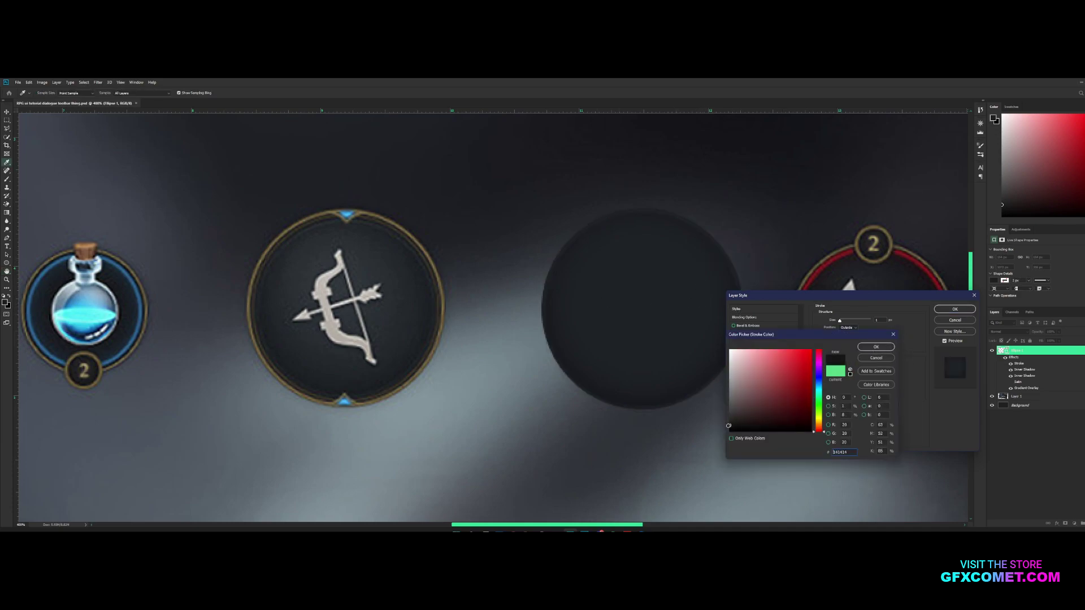
left_click(875, 347)
left_click_drag(839, 321, 840, 322)
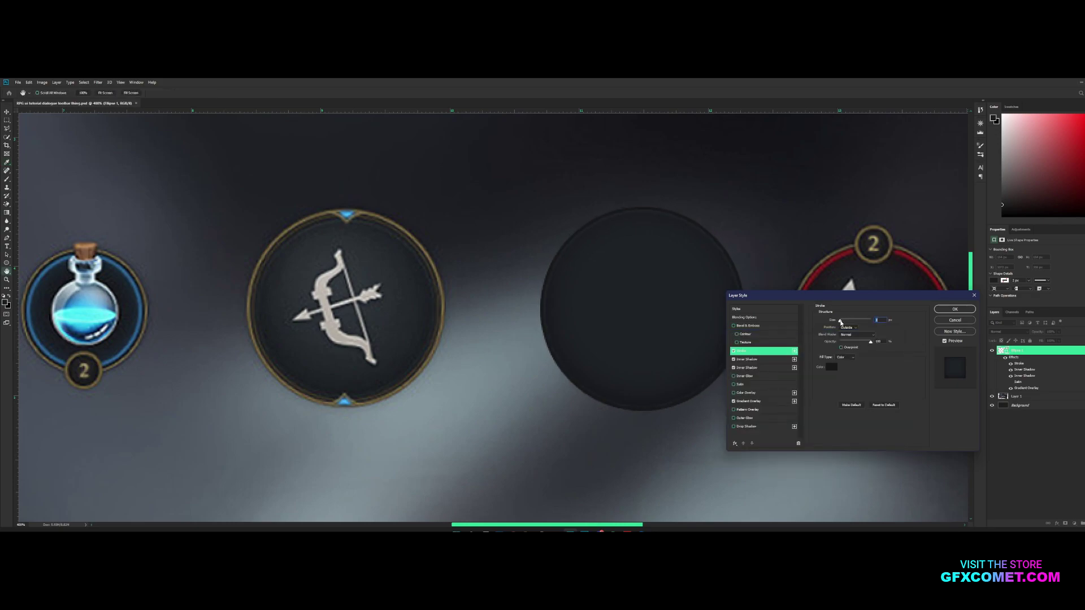
left_click(954, 309)
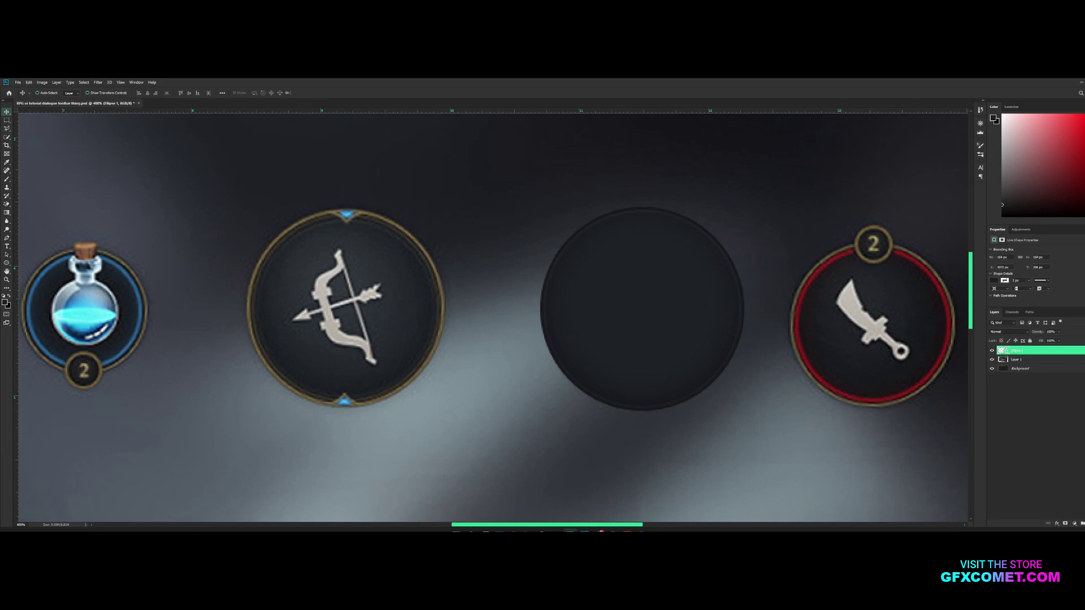
Step: Duplicate the circle without its effects and turn the copy into a ring with no fill and a white stroke
key("ctrl+j")
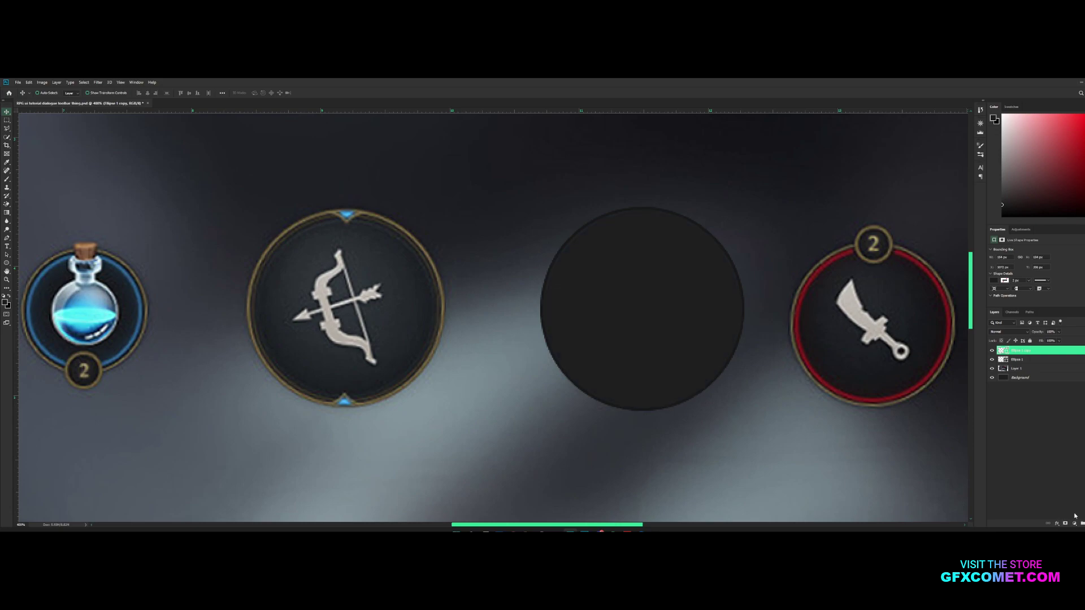
left_click(6, 264)
left_click(73, 92)
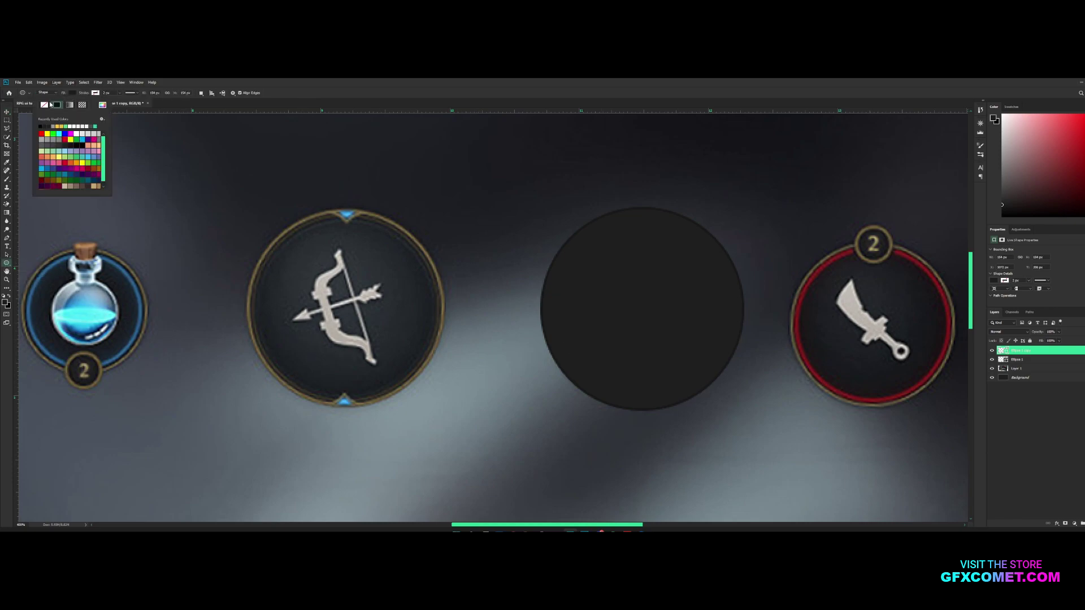
left_click(45, 104)
left_click(95, 94)
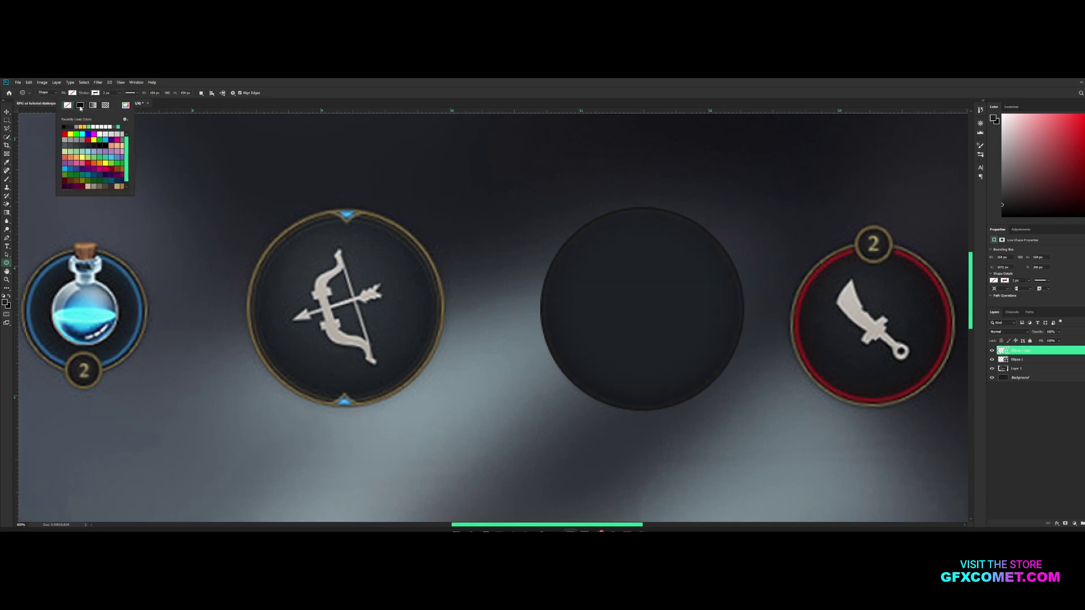
left_click(80, 106)
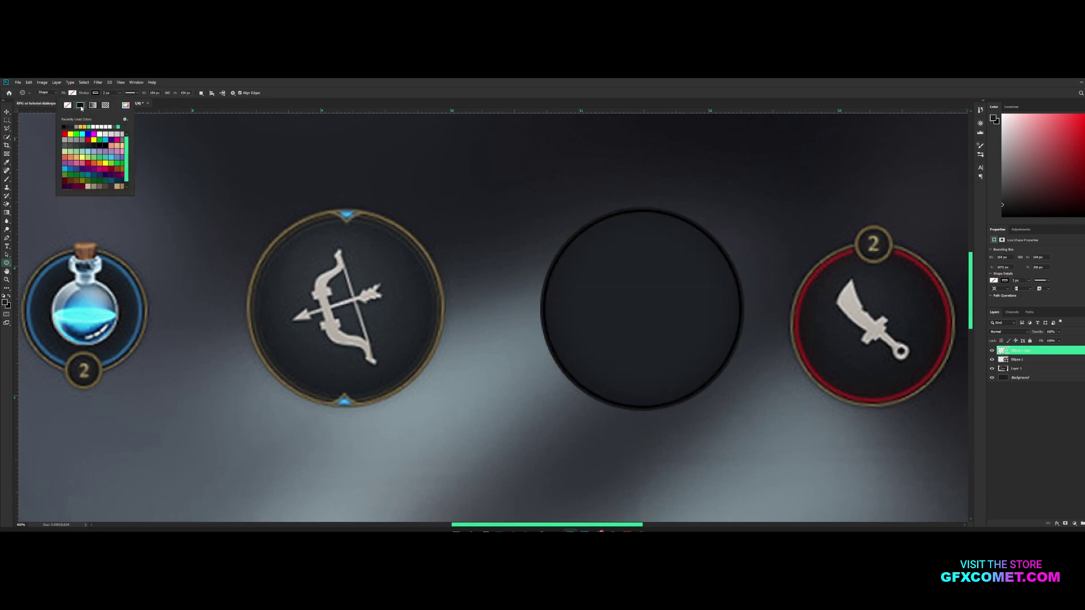
left_click(107, 126)
left_click(577, 81)
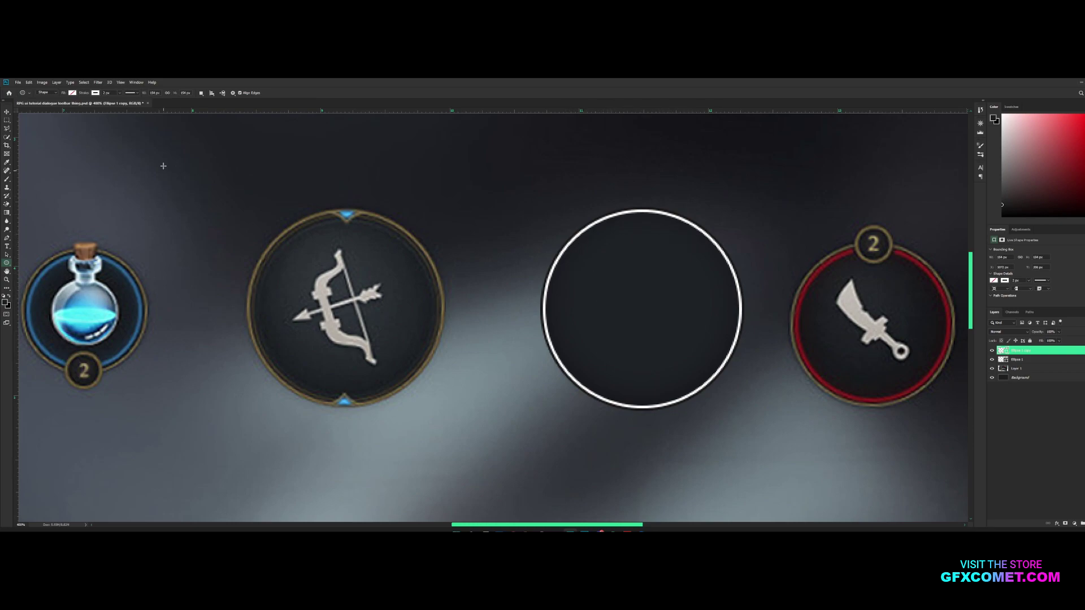
Step: Align the ring's white stroke to the outside and scale the ring up slightly beyond the circle's edge
left_click(132, 93)
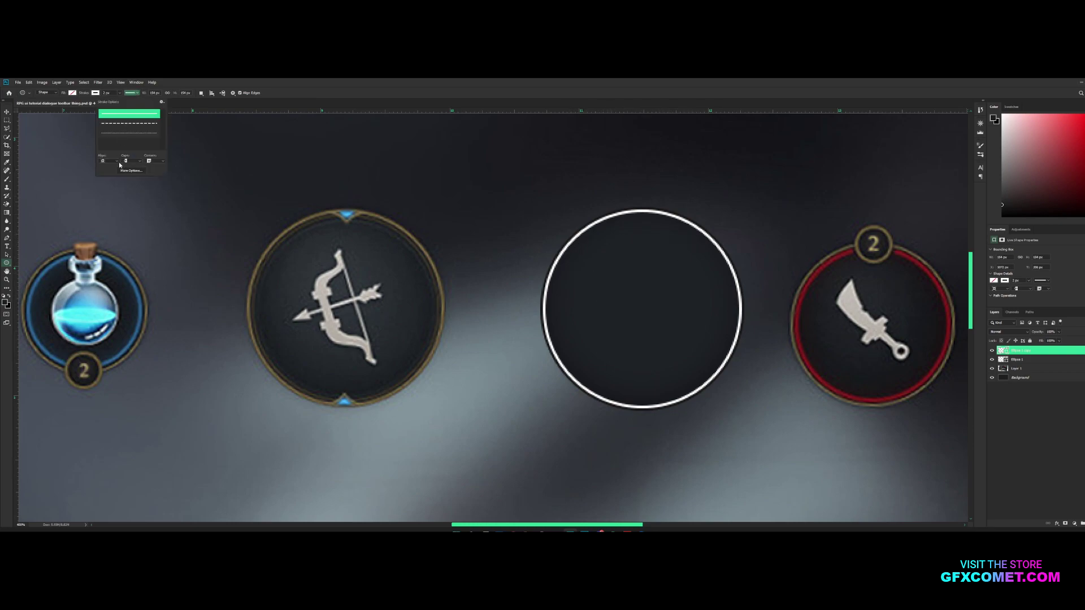
left_click(109, 161)
left_click(106, 176)
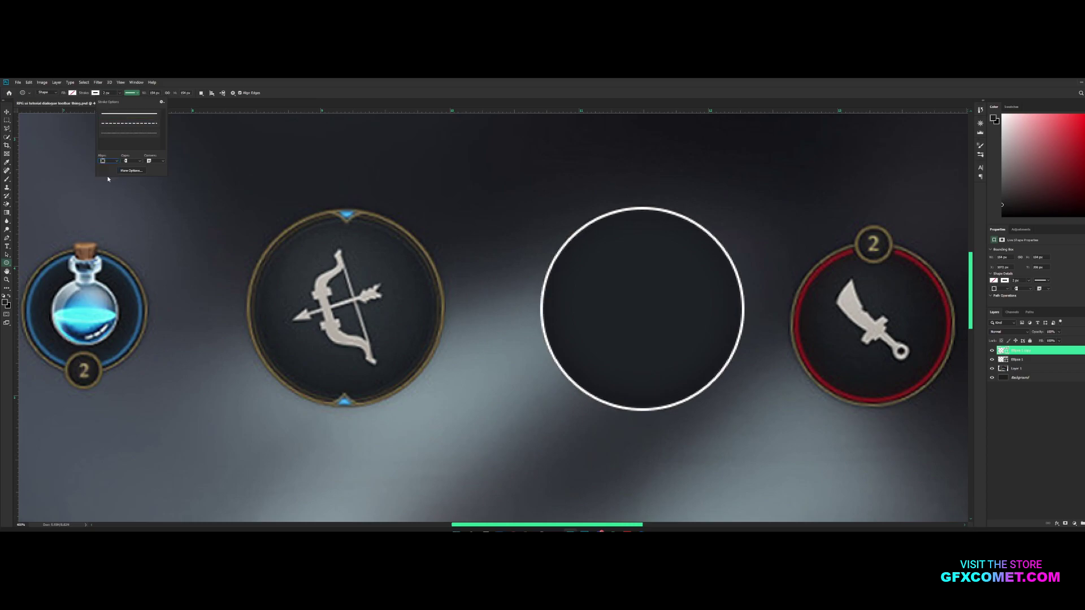
key("ctrl+t")
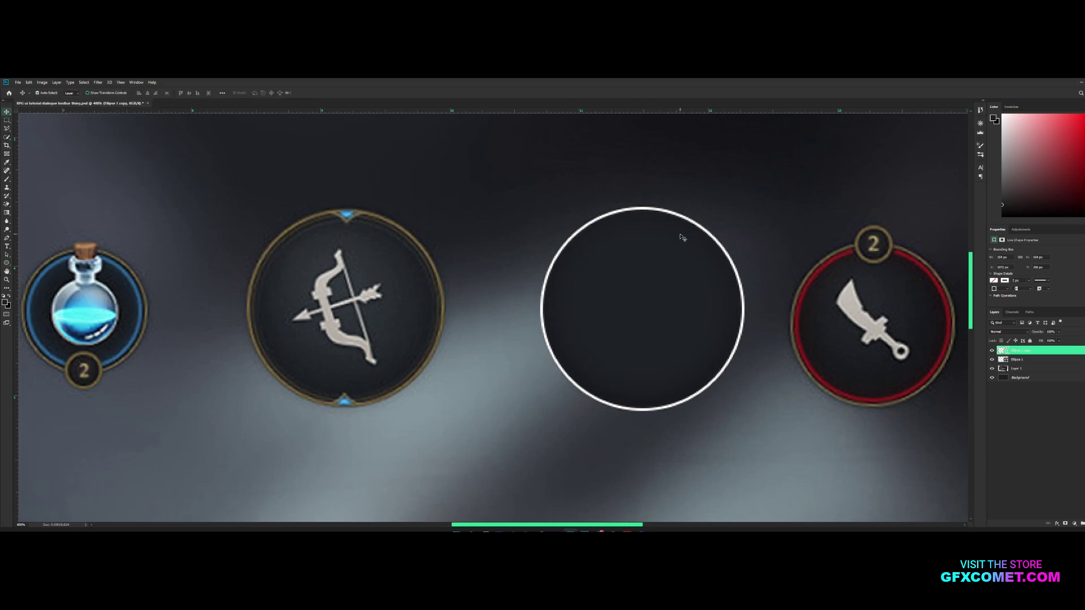
left_click_drag(745, 207, 751, 206)
key("Return")
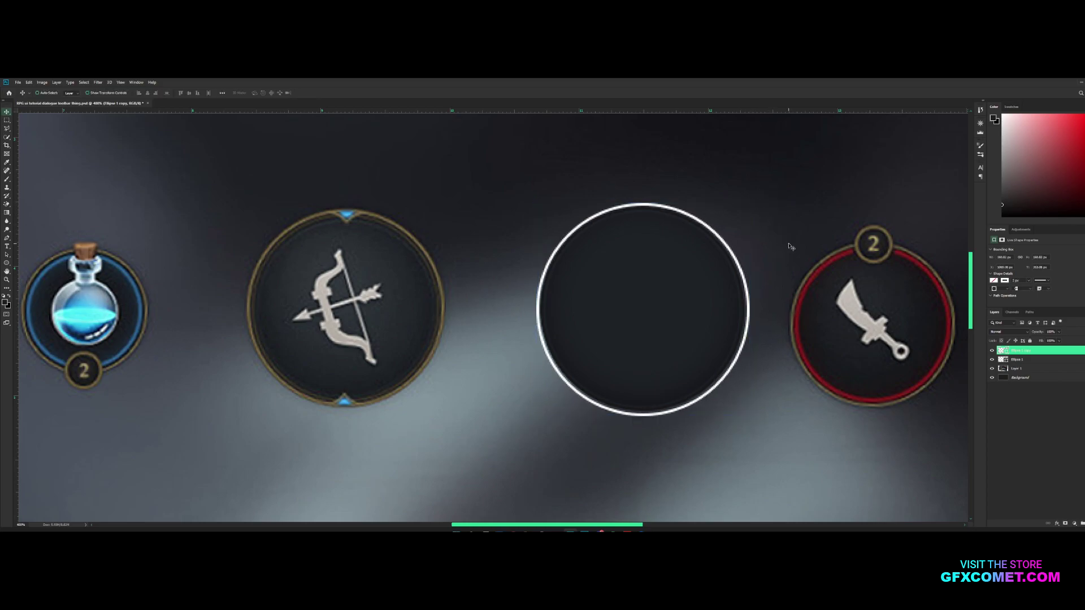
Step: Add a Normal colour overlay to the ring in a dark brown sampled from the bow button's rim
double_click(1061, 352)
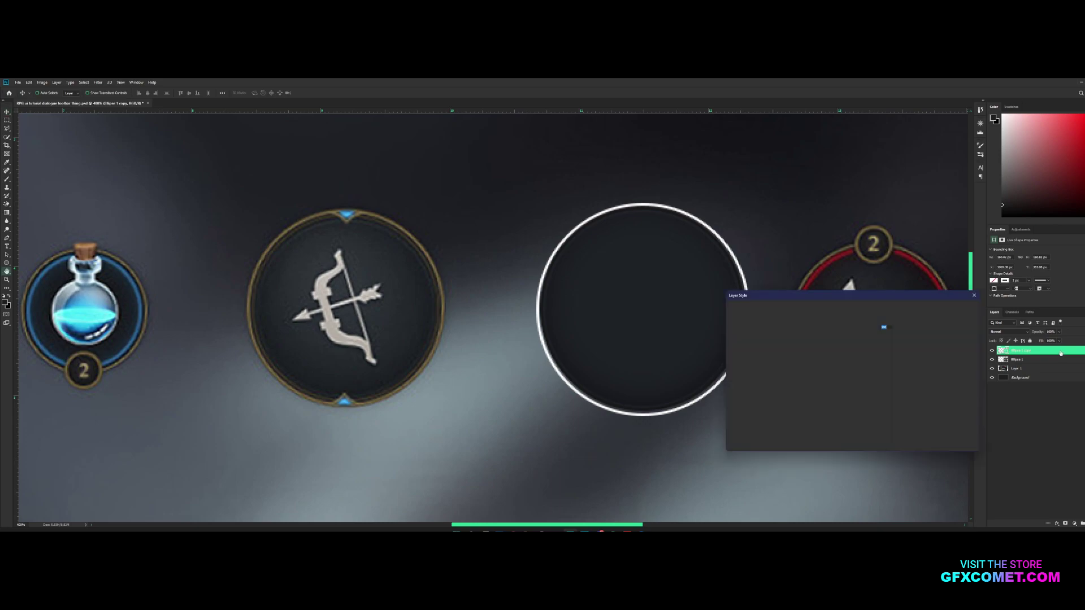
left_click(748, 392)
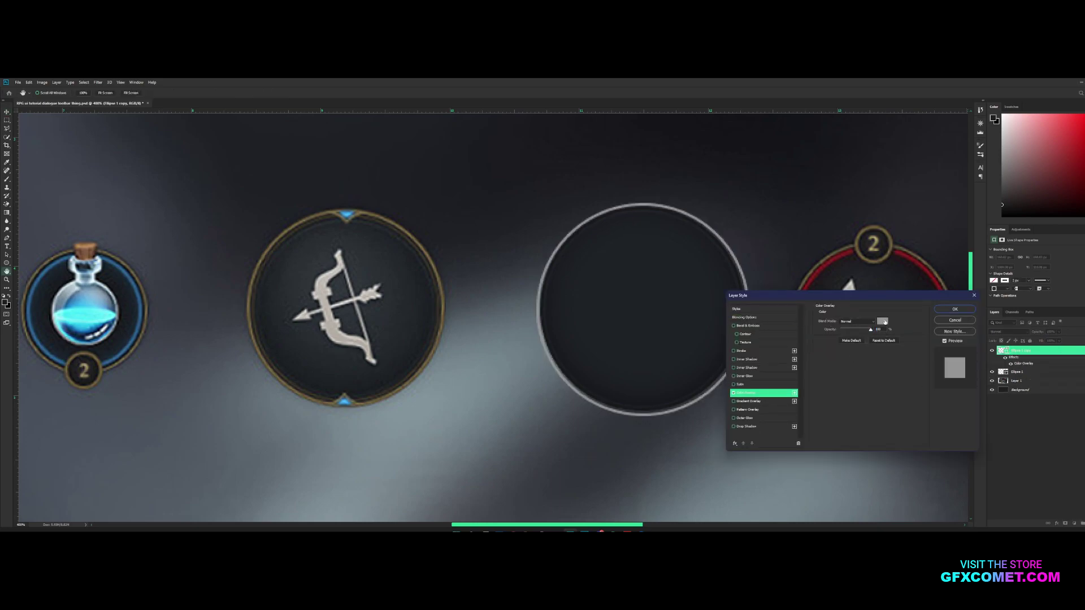
left_click(884, 322)
left_click(254, 315)
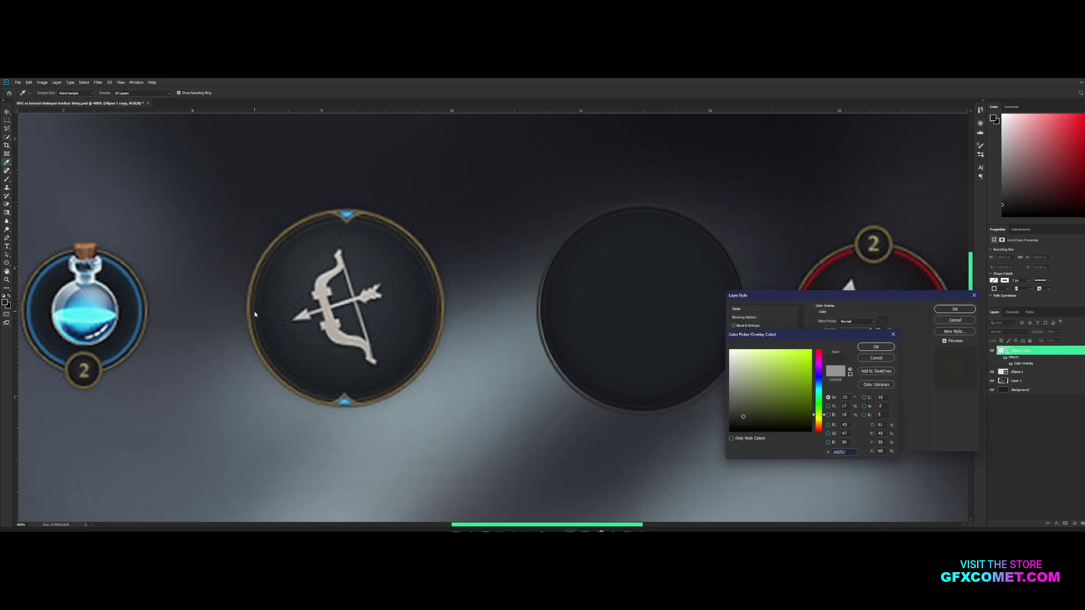
left_click(256, 308)
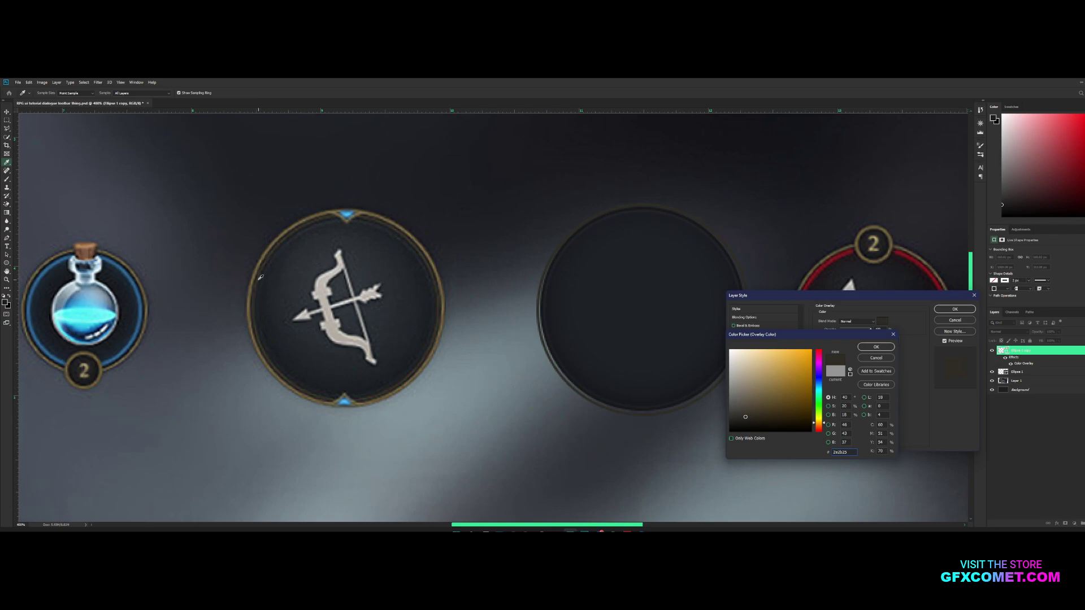
left_click(260, 277)
left_click(257, 281)
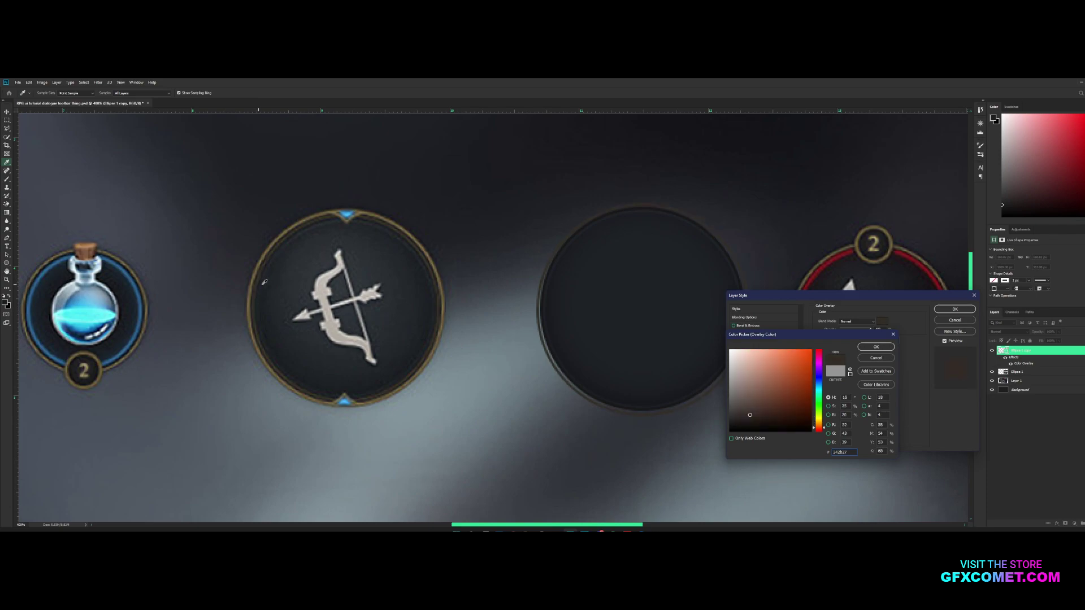
left_click(870, 348)
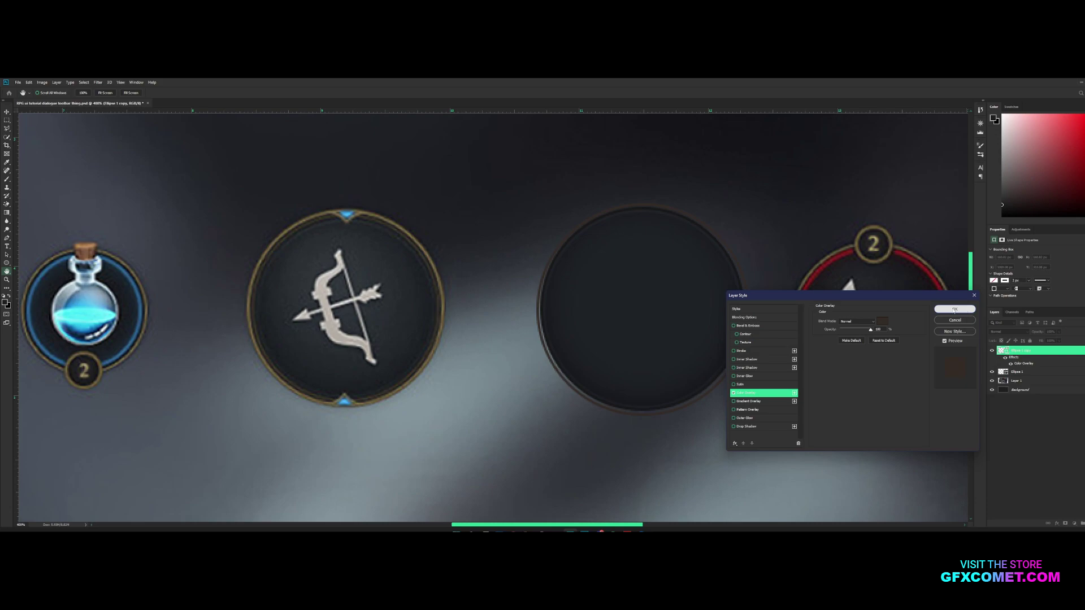
key("Return")
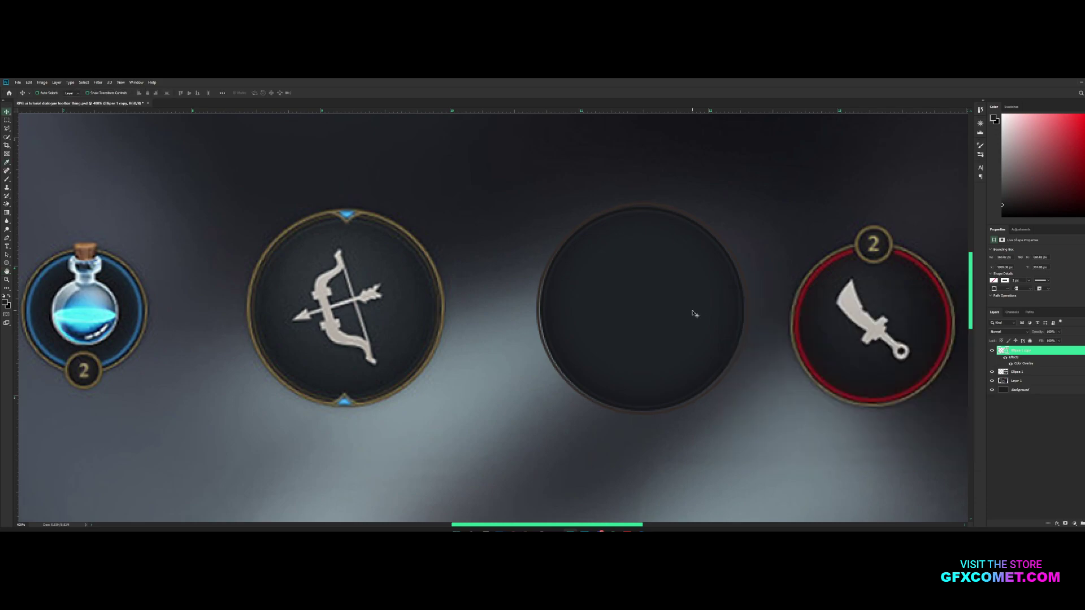
Step: Scale the brown ring down slightly so it sits tight around the circle's edge
key("ctrl+t")
left_click_drag(749, 202, 745, 205)
key("Return")
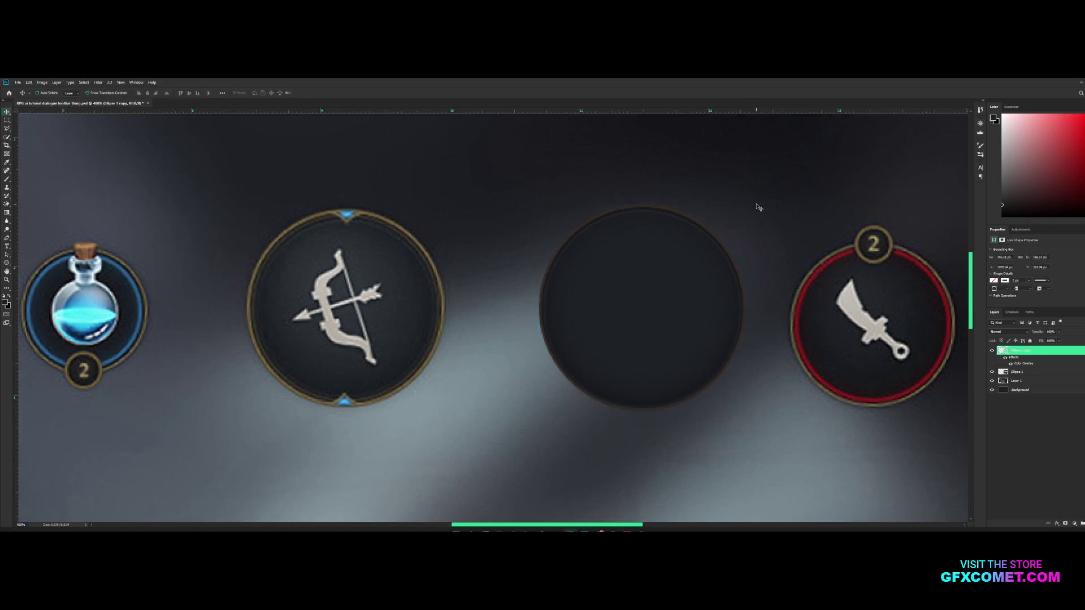
Step: Scale the brown ring slightly and nudge it left to centre it around the circle, checking with the reference image temporarily hidden
key("ctrl+t")
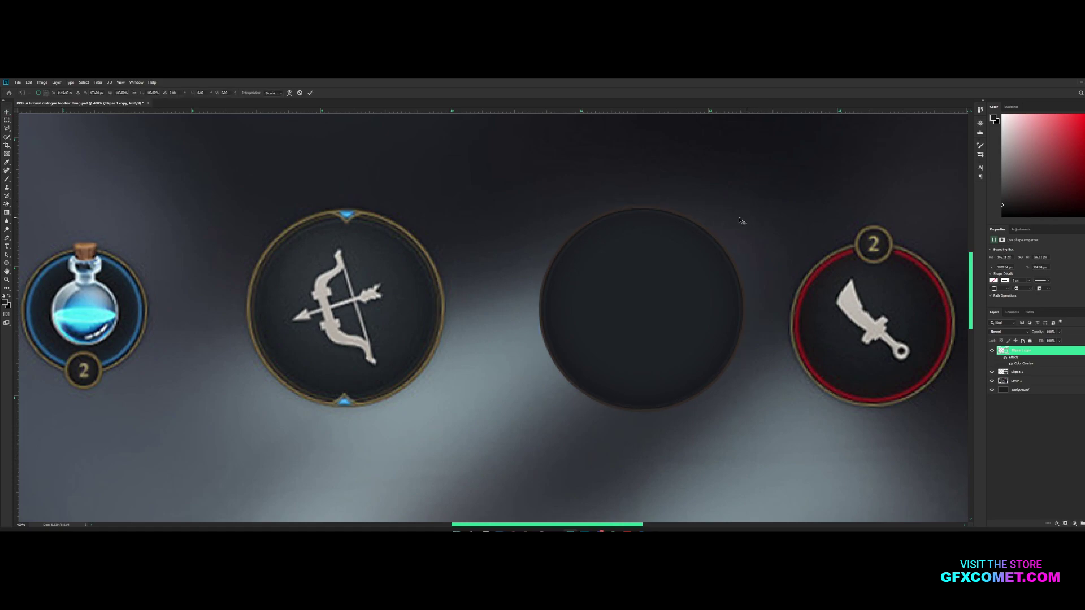
left_click_drag(746, 204, 746, 208)
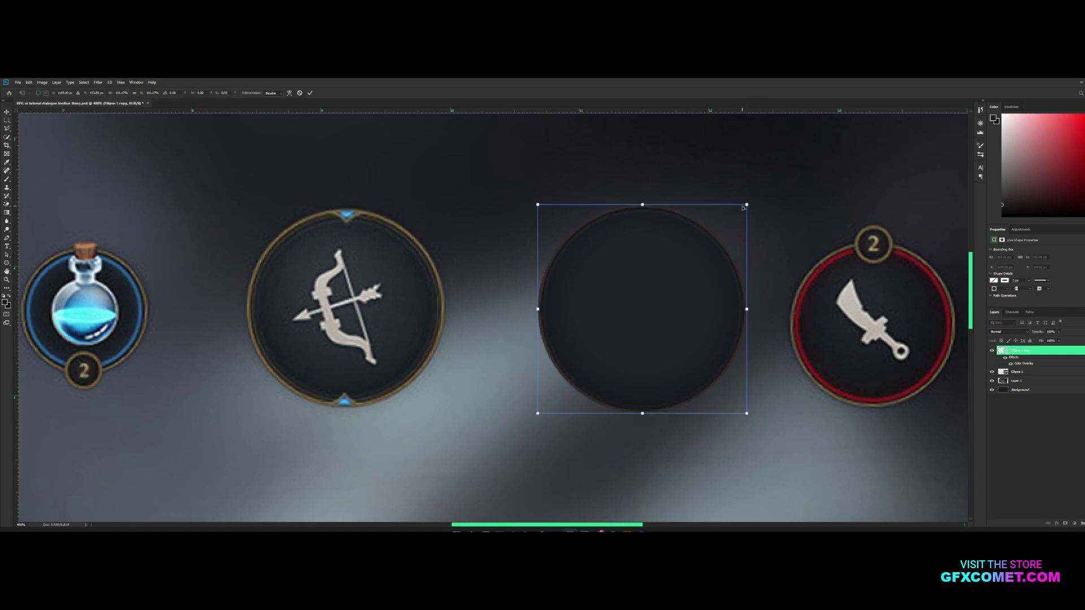
key("Return")
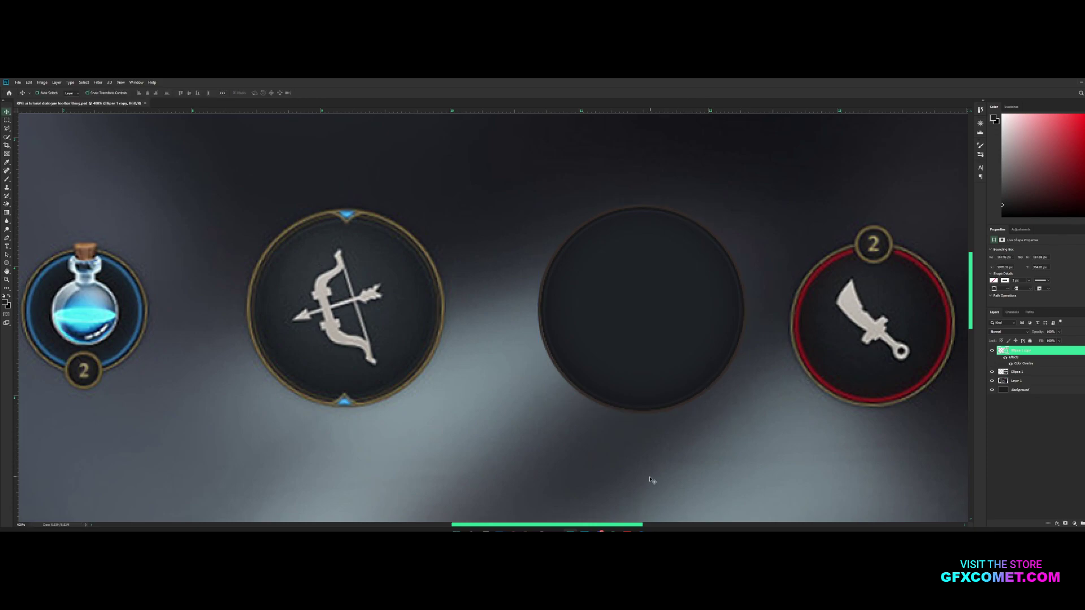
key("ctrl+z")
left_click(992, 382)
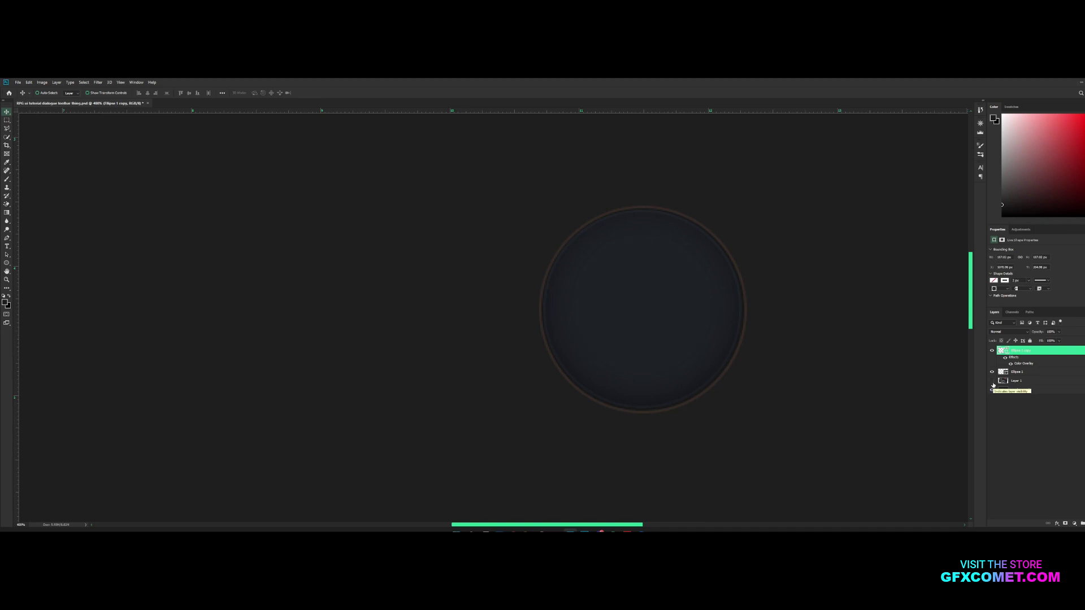
key("Left")
key("ctrl+t")
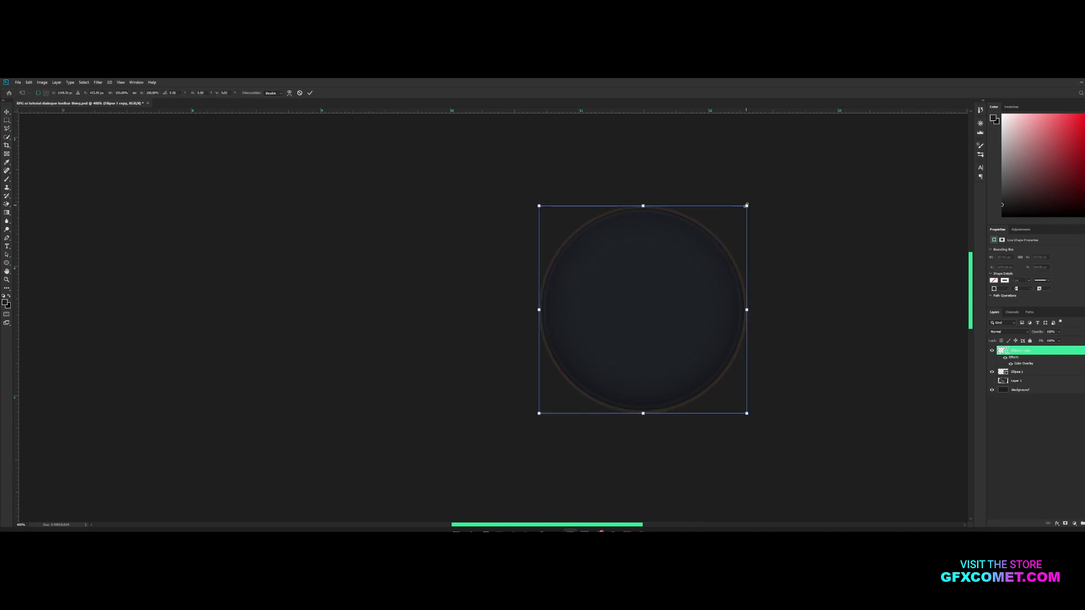
key("Return")
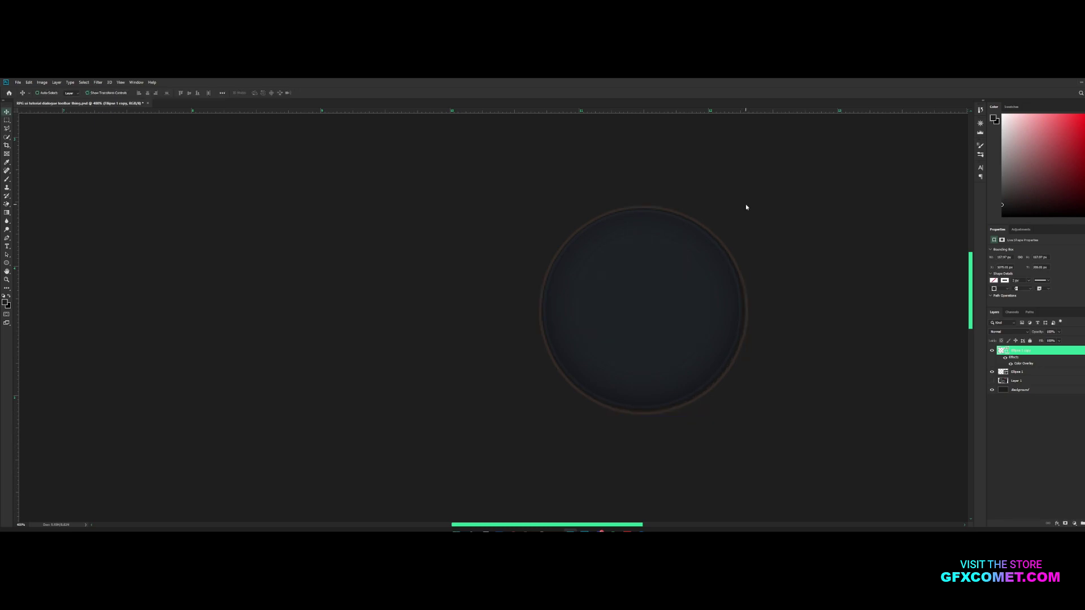
left_click(991, 380)
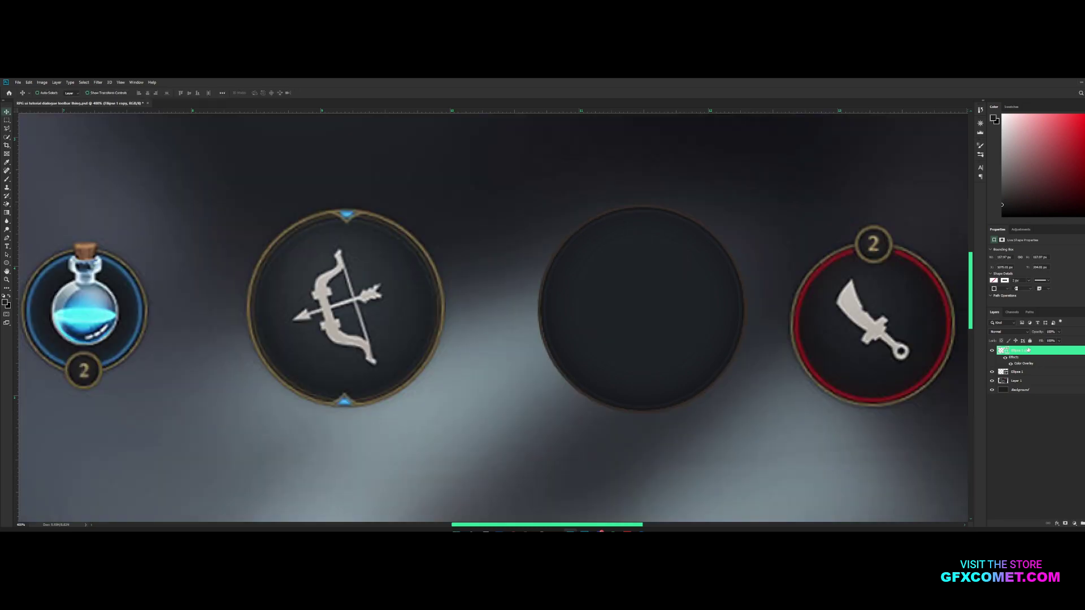
Step: Add an Inner Bevel to the brown ring with Overlay highlight and shadow modes, adjusting its size and lowering the shadow opacity
double_click(1028, 350)
left_click(757, 326)
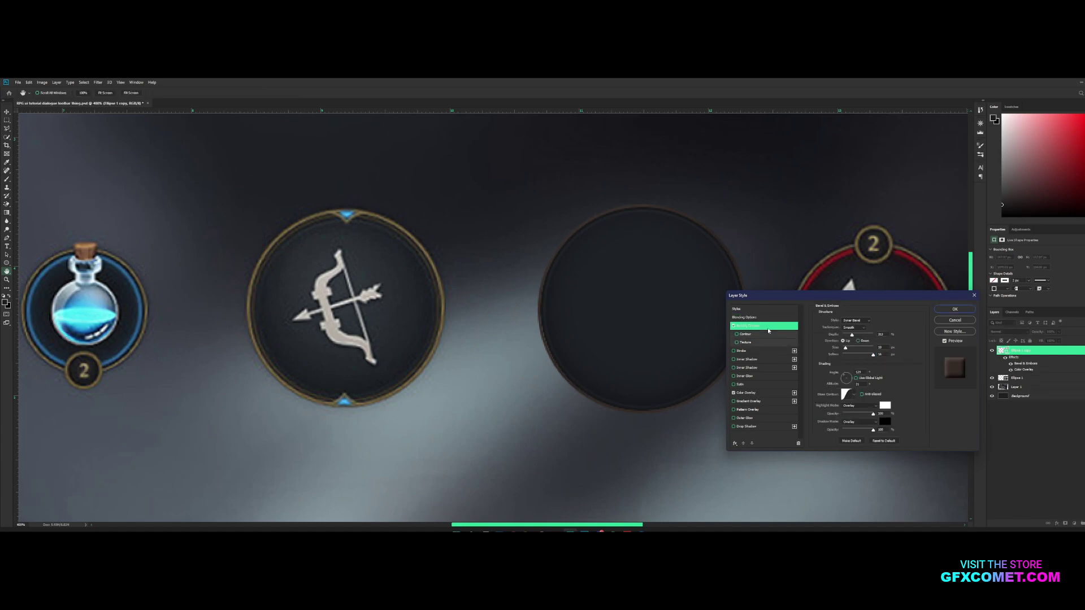
left_click_drag(847, 355, 849, 349)
mouse_move(873, 430)
left_mouse_down()
mouse_move(841, 430)
mouse_move(859, 425)
left_mouse_up()
left_click(954, 309)
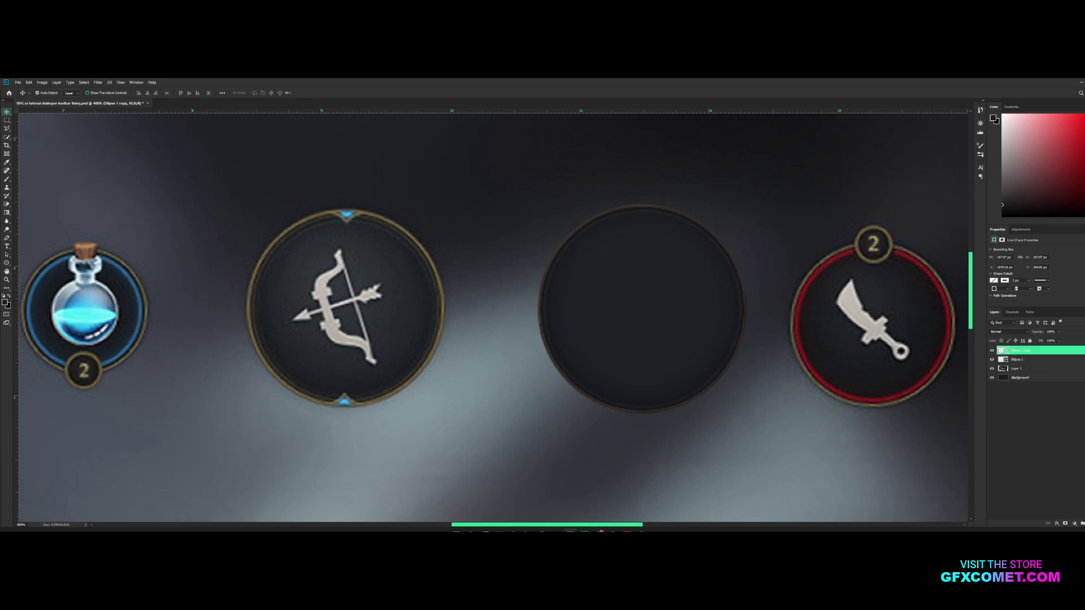
Step: Duplicate the brown ring, scale the copy up beyond the original, and thicken its stroke slightly
key("ctrl+j")
key("ctrl+t")
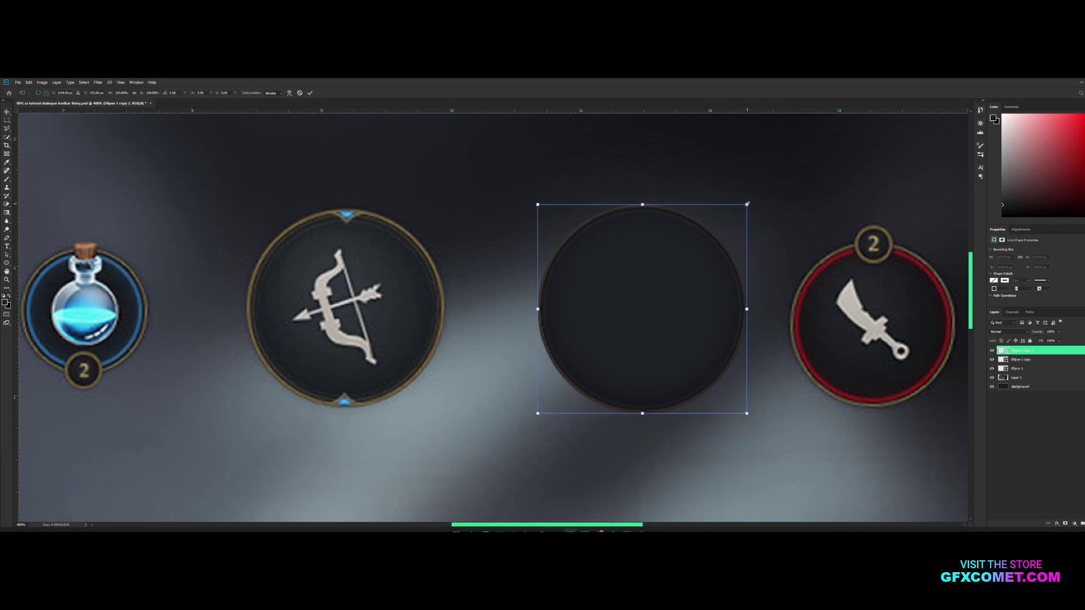
left_click_drag(747, 203, 755, 198)
key("Return")
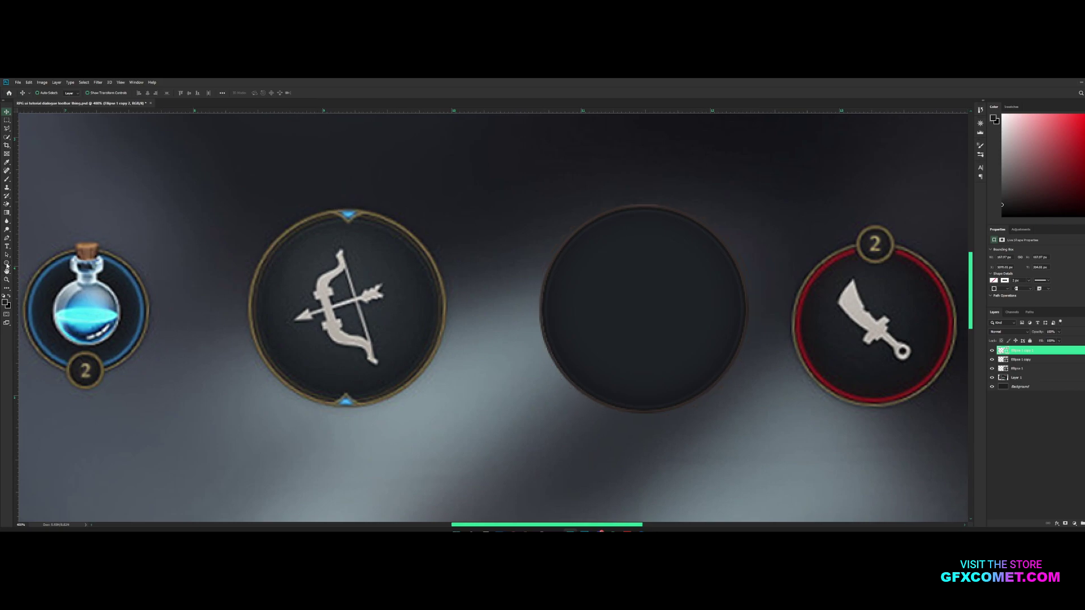
left_click(7, 264)
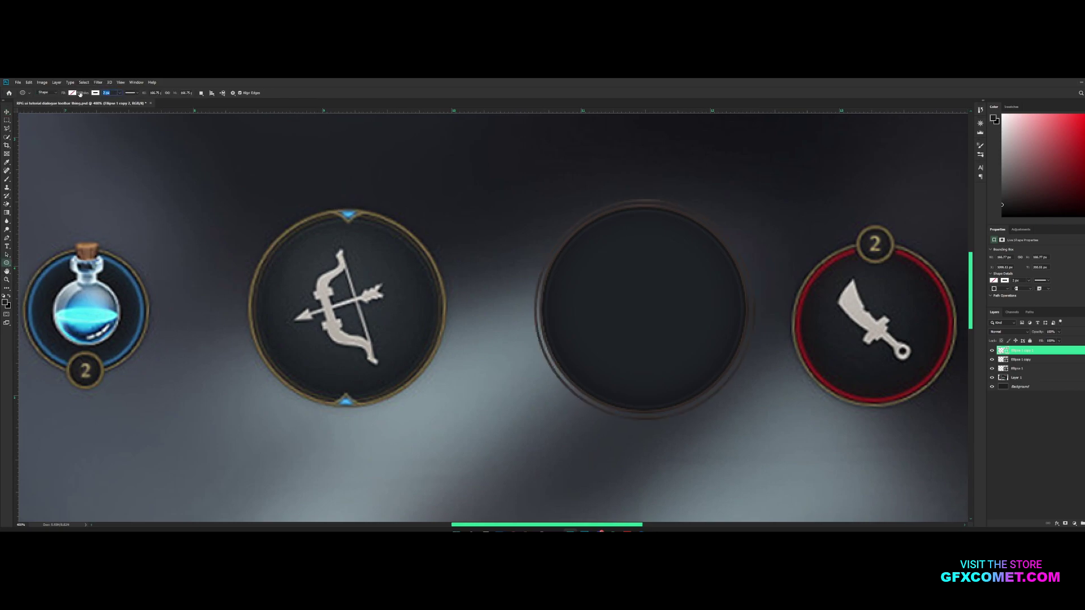
key("v")
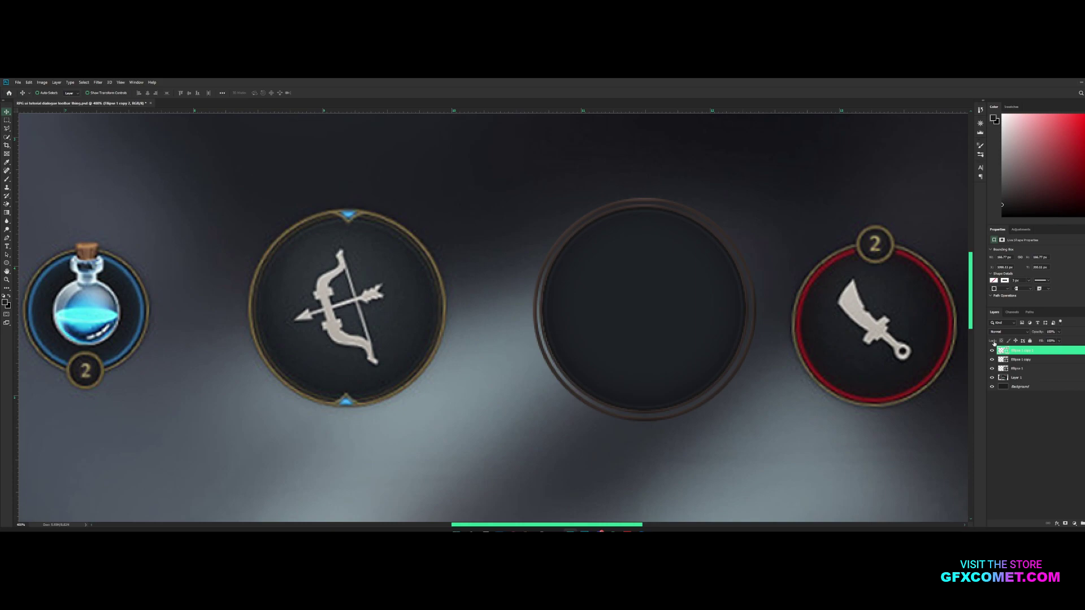
Step: Change the outer ring's Color Overlay to a gold-brown sampled from the bow button's rim
double_click(1043, 350)
left_click(751, 393)
left_click(881, 325)
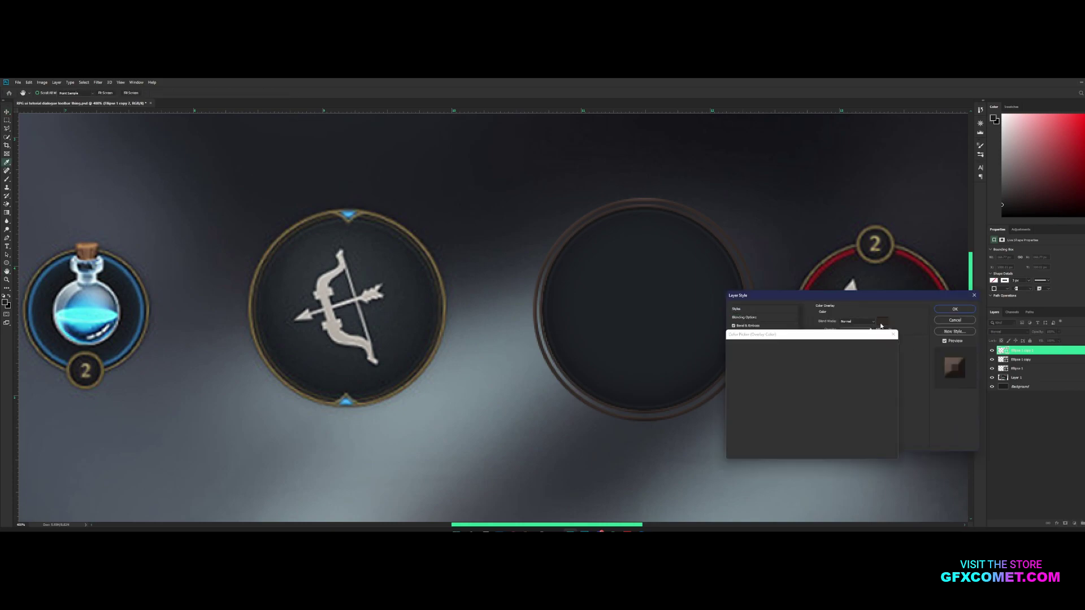
left_click(330, 212)
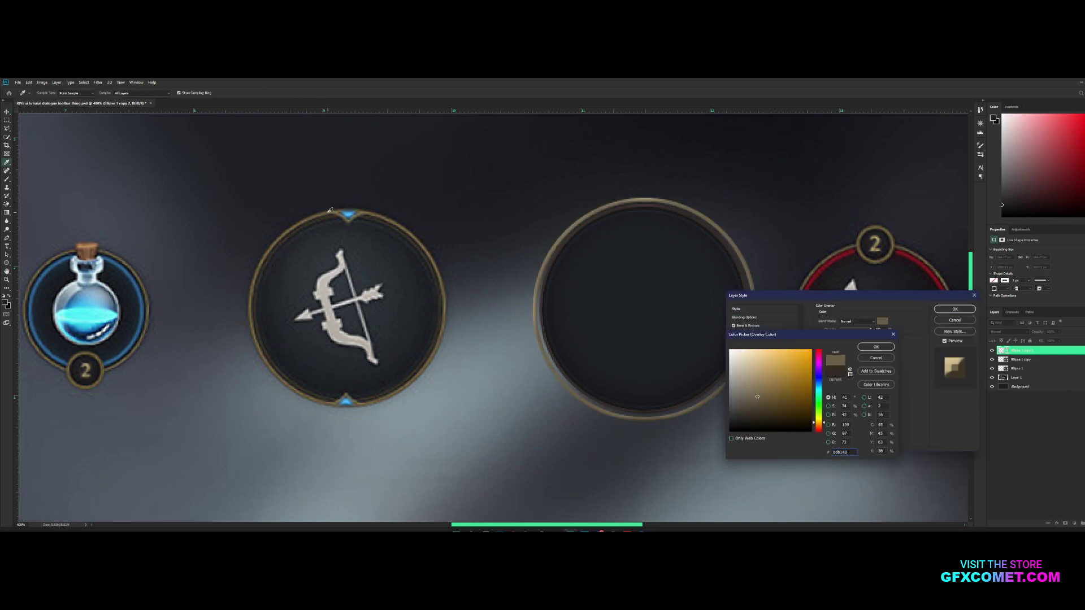
left_click(318, 213)
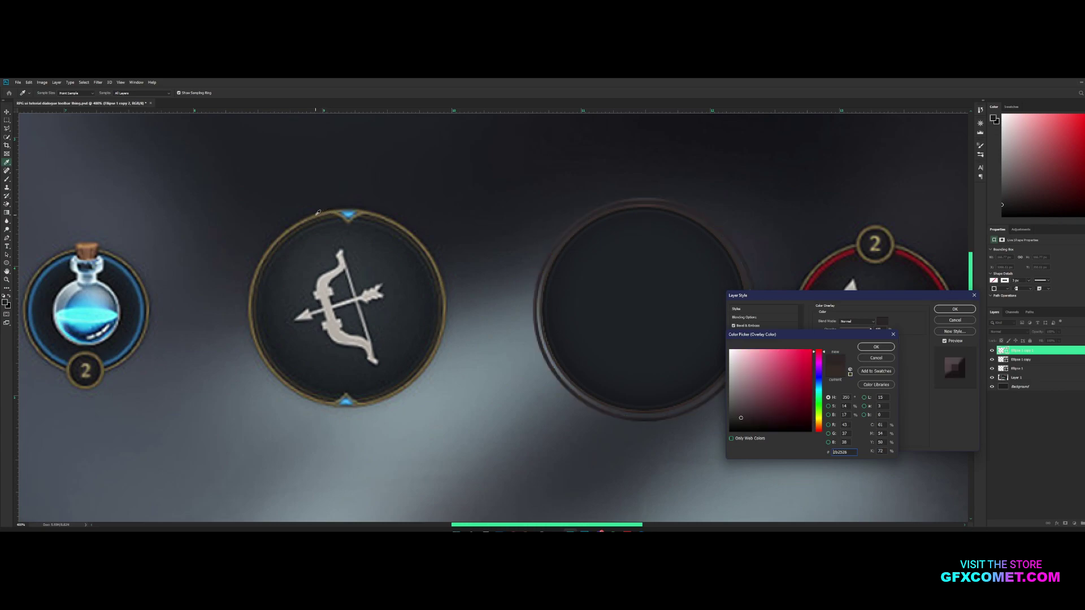
left_click(318, 214)
left_click(780, 394)
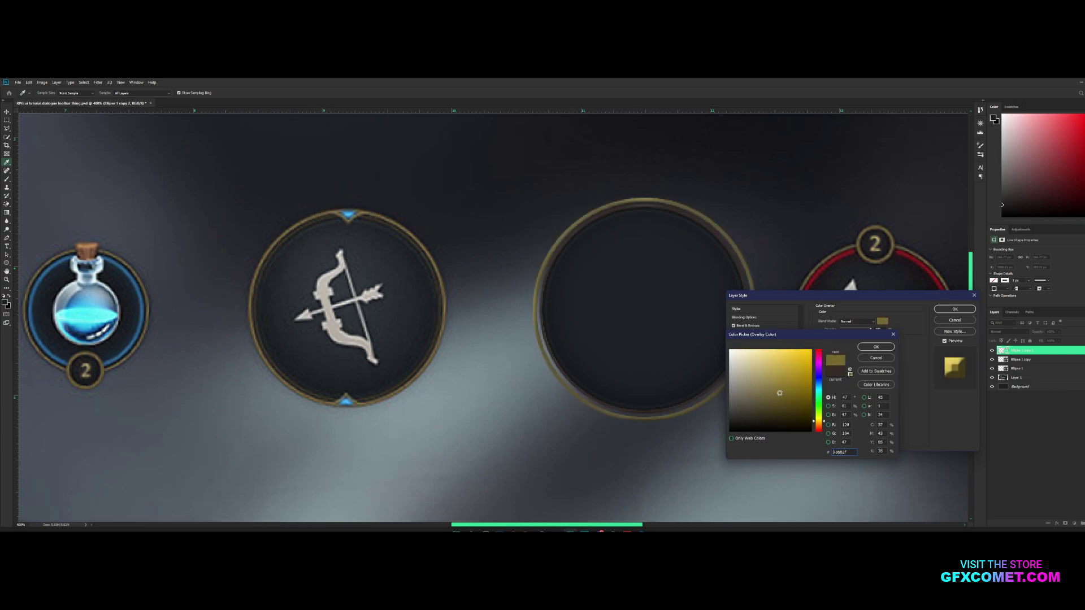
left_click(256, 330)
left_click(255, 332)
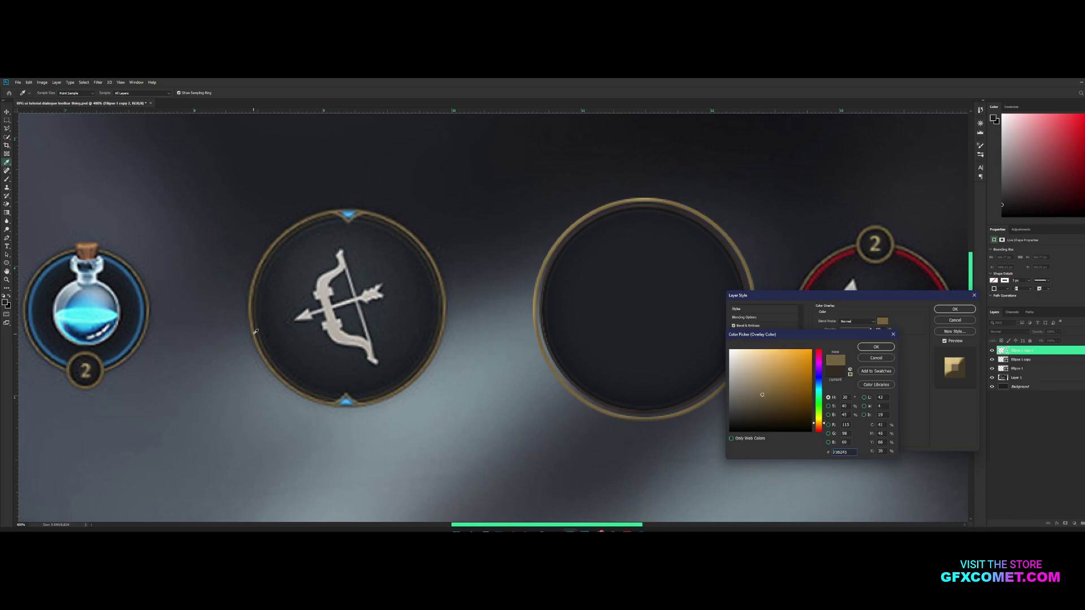
left_click(876, 347)
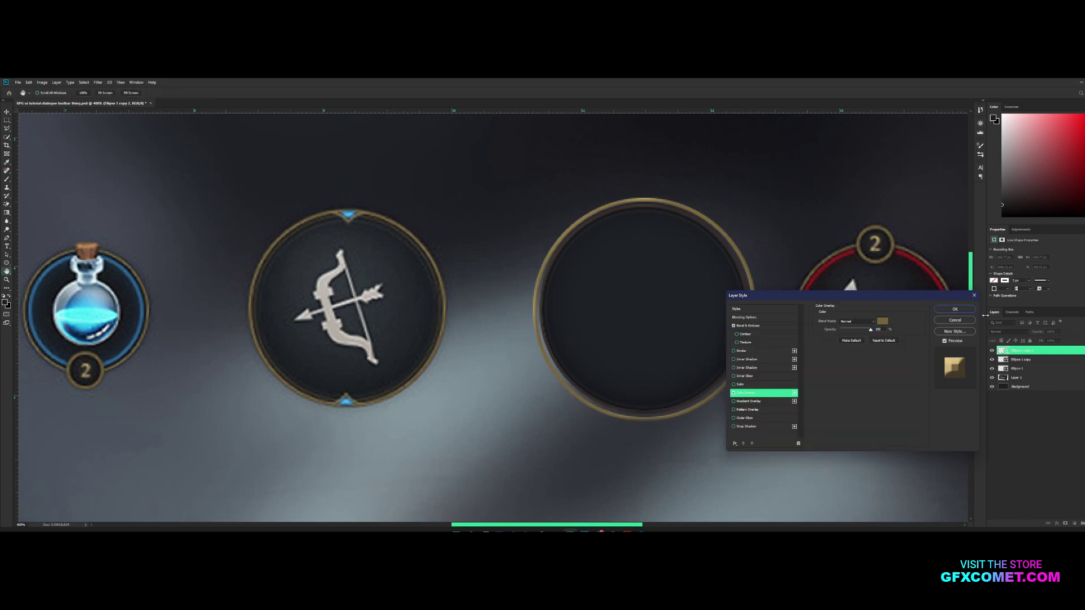
left_click(954, 309)
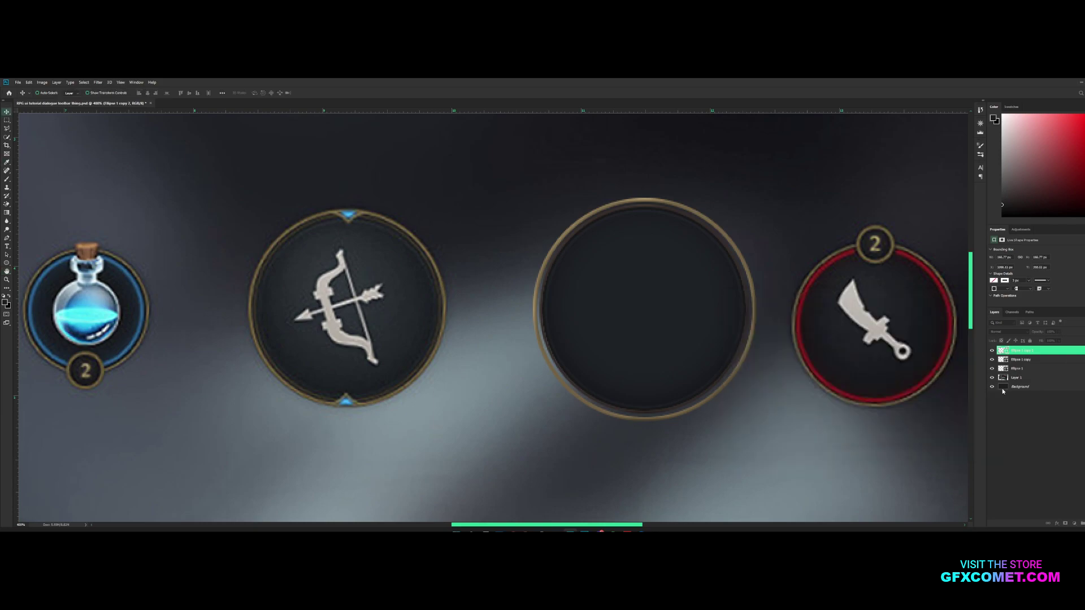
Step: Hide the reference image, scale the gold ring down to sit tight around the brown ring, and nudge it left
left_click(992, 378)
key("ctrl+t")
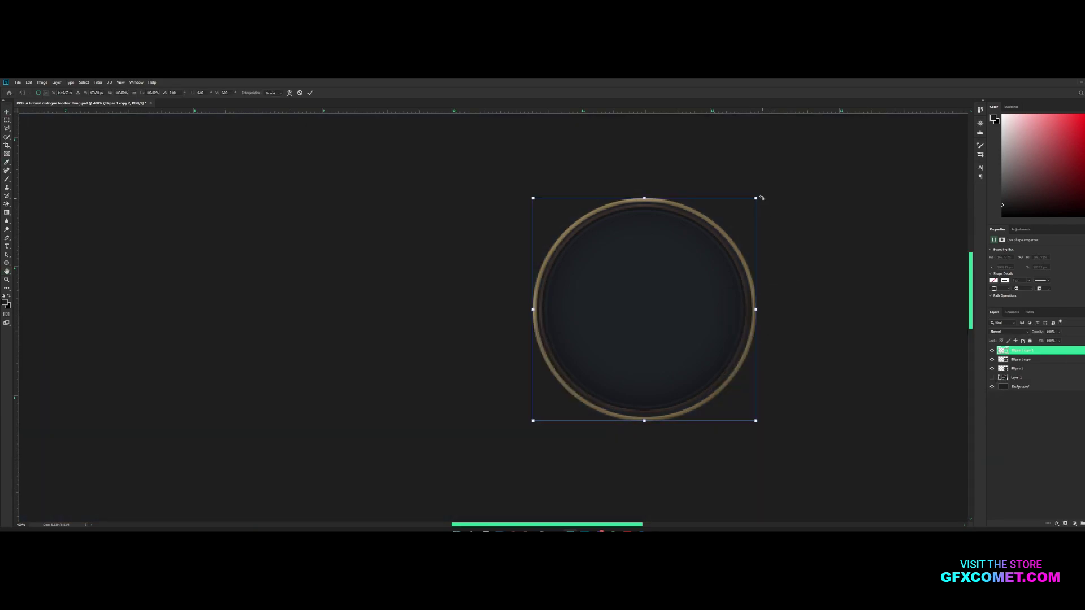
left_click_drag(755, 198, 752, 201)
key("Return")
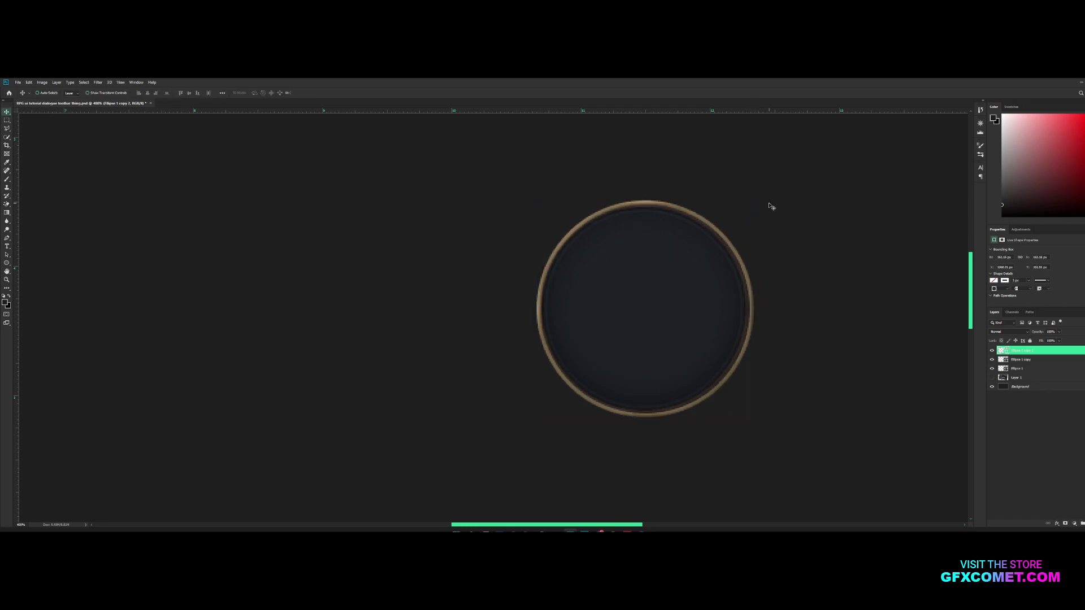
key("Left")
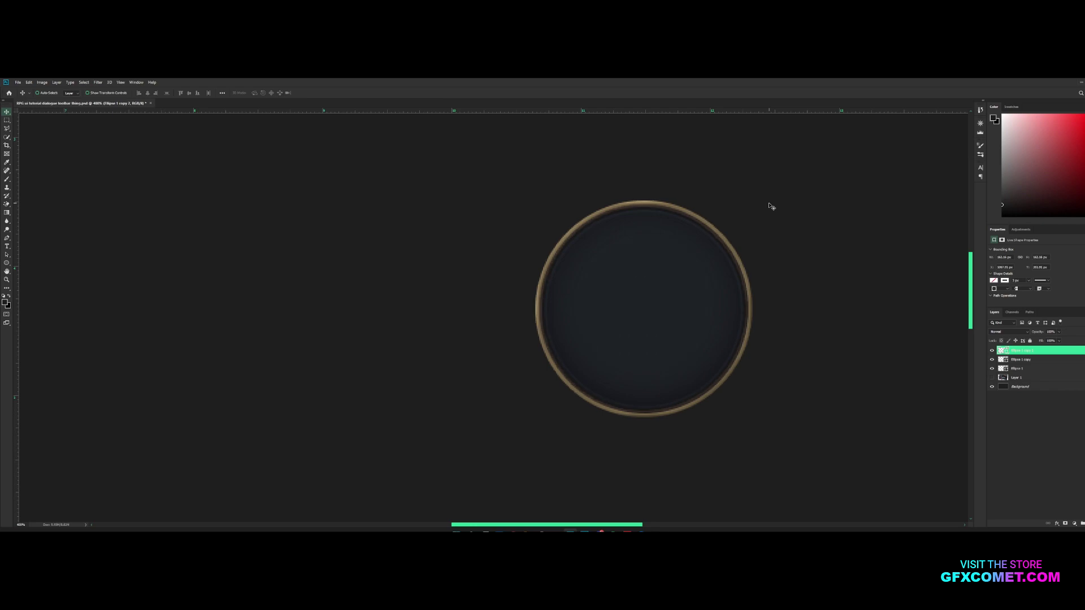
Step: Copy the gold ring's layer style, keep a hidden duplicate of the ring, and clear the effects from the original
right_click(1054, 354)
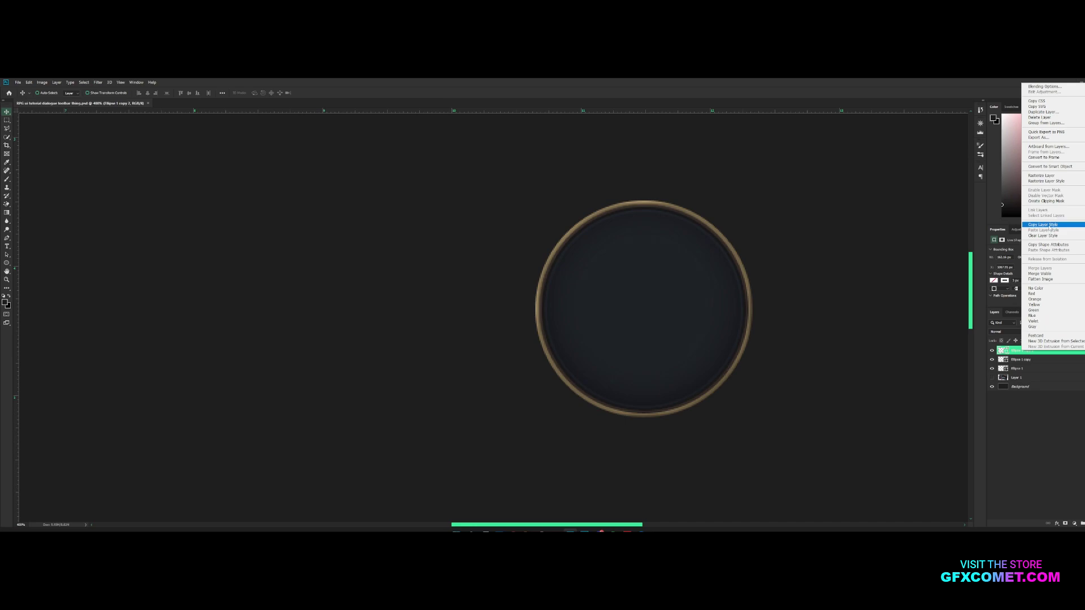
left_click(1043, 224)
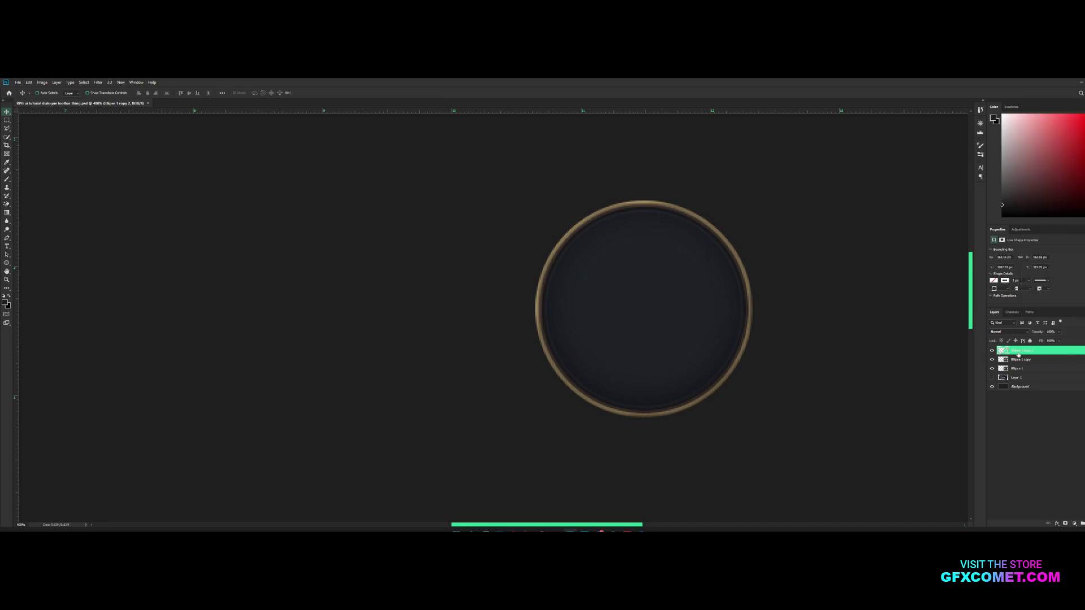
key("ctrl+j")
left_click(992, 351)
left_click(1017, 360)
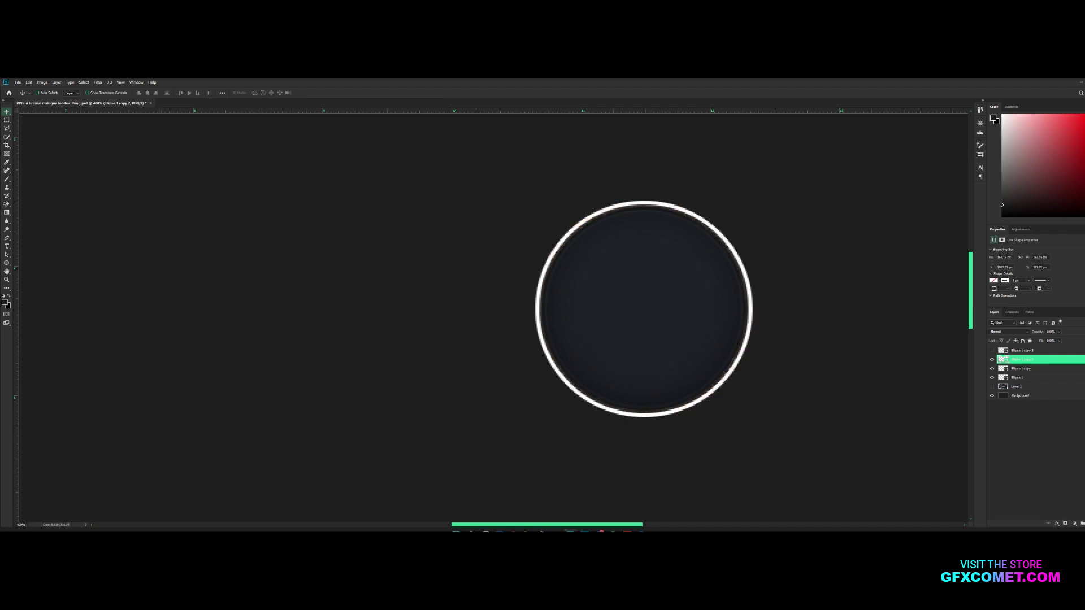
key("ctrl+s")
Step: Show the reference image and trace the bow button's top notch with the Pen tool as a white pointed shape on a new layer
left_click(991, 386)
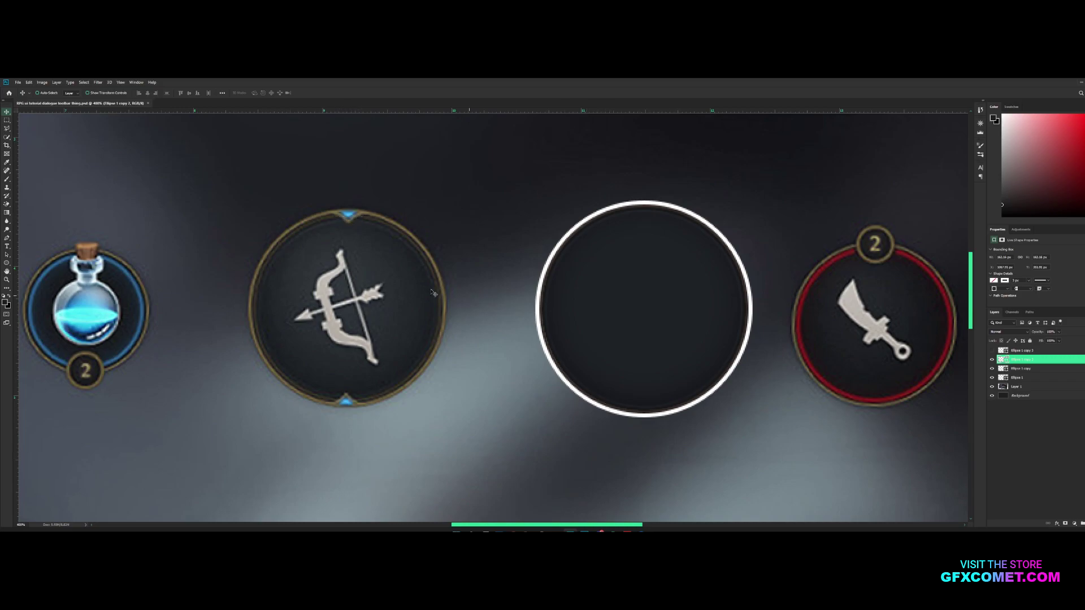
left_click(7, 239)
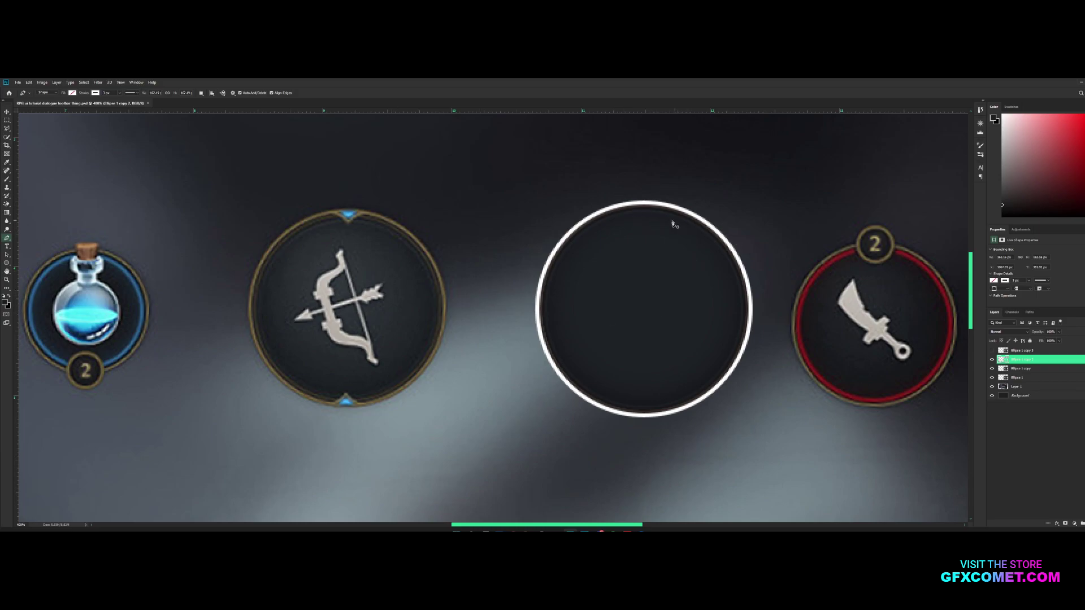
key("d")
key("x")
key("ctrl+shift+alt+n")
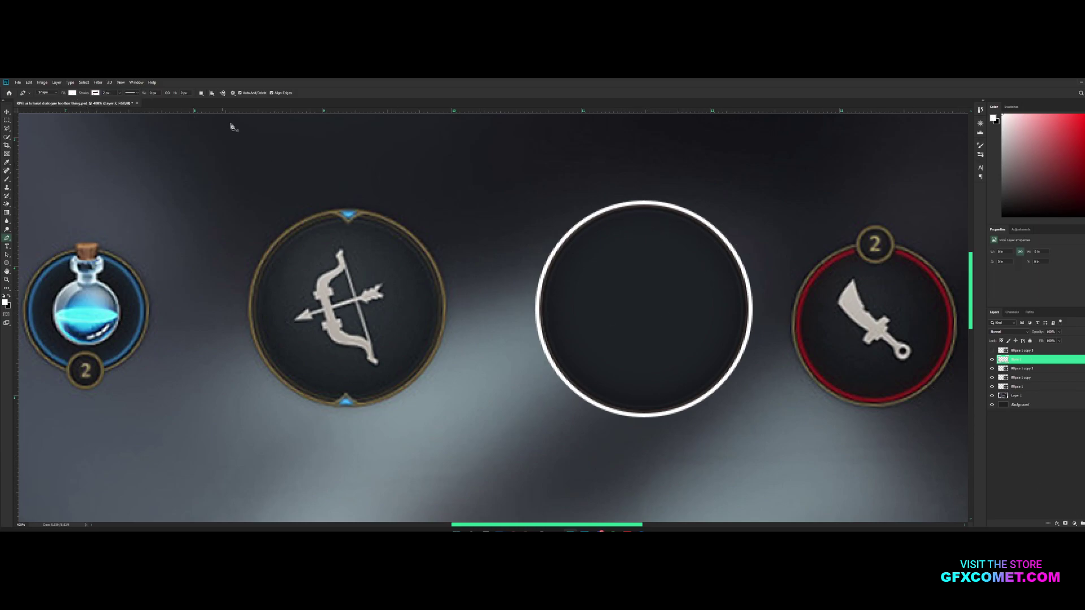
left_click(333, 215)
left_click_drag(347, 221, 351, 230)
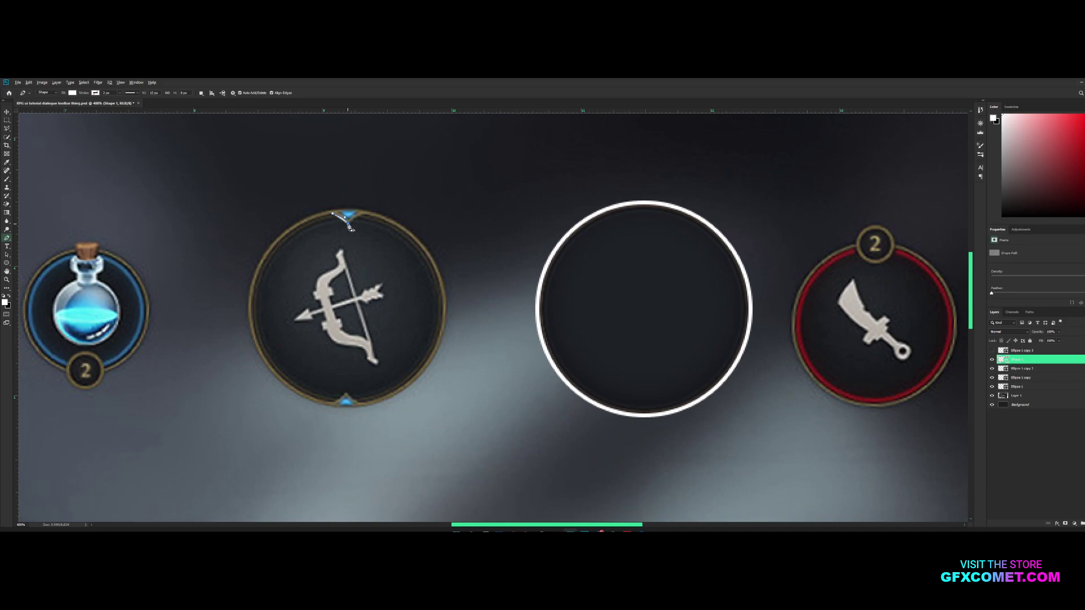
left_click(348, 224, "alt")
left_click_drag(359, 214, 366, 215)
left_click(368, 215)
left_click(361, 215, "alt")
left_click(333, 215)
Step: Move the white notch shape onto the top of the white ring and nudge it left to centre it
key("v")
left_click_drag(375, 226, 671, 215)
key("Left")
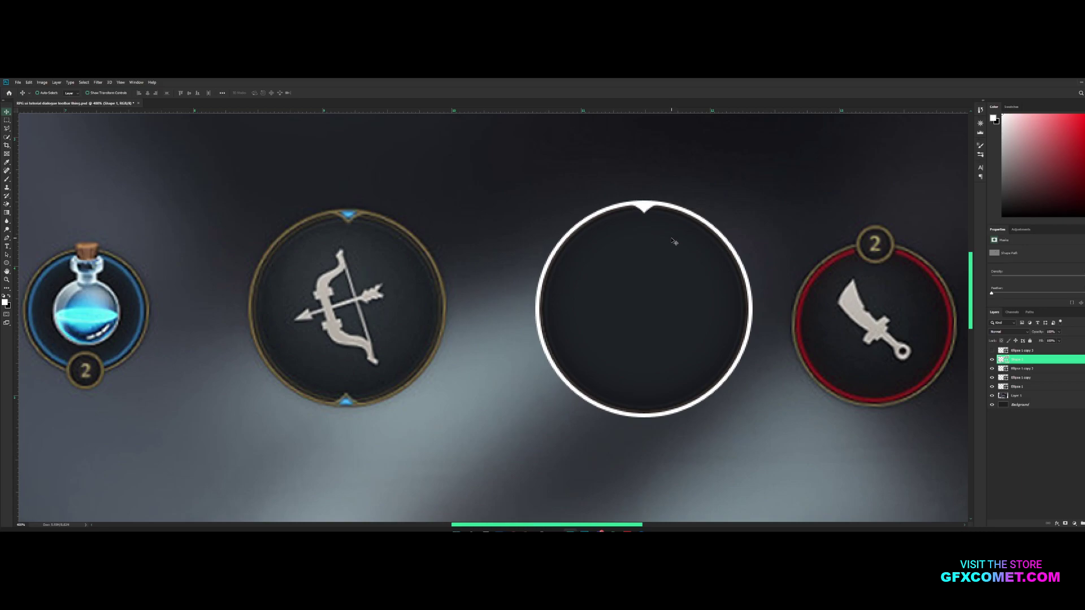
Step: Place a vertically flipped copy of the notch at the ring's bottom and group both notches with the white ring
key("ctrl+j")
key("ctrl+t")
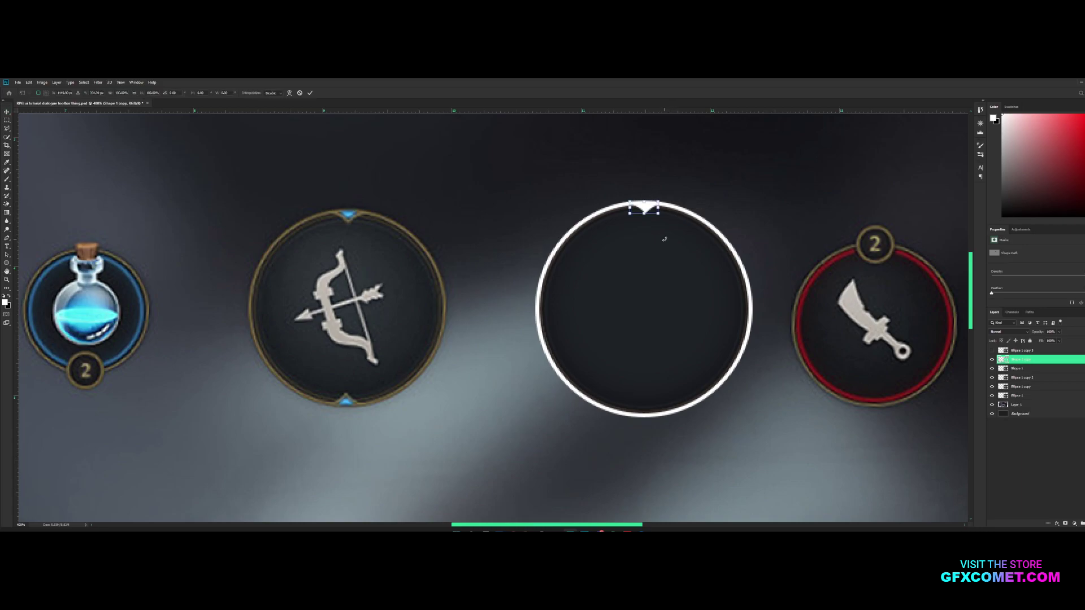
right_click(664, 239)
left_click(686, 293)
key("Return")
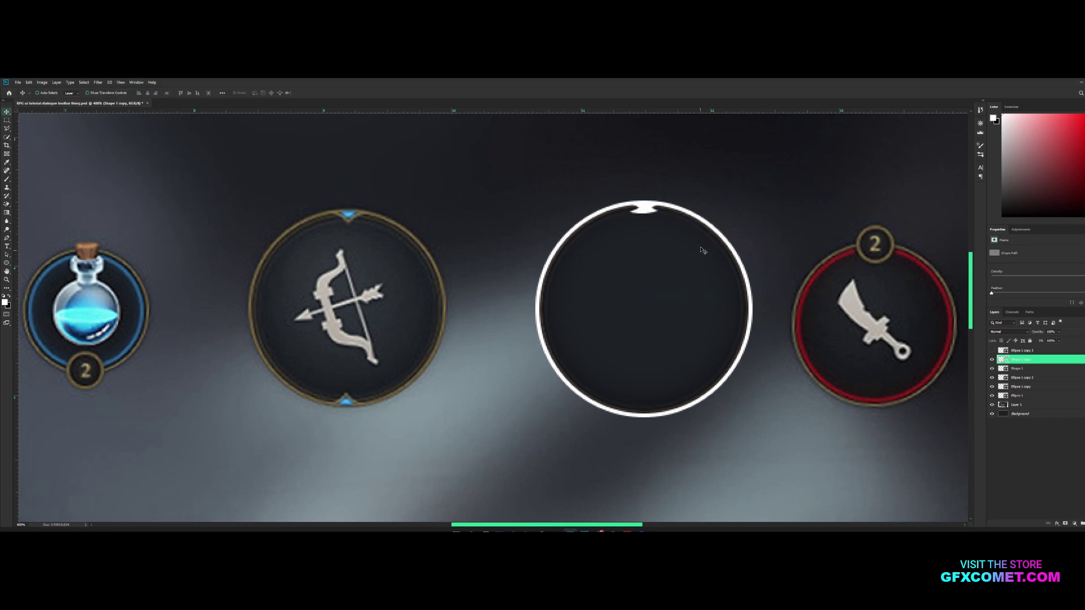
left_click_drag(670, 202, 671, 403)
left_click(1052, 375, "shift")
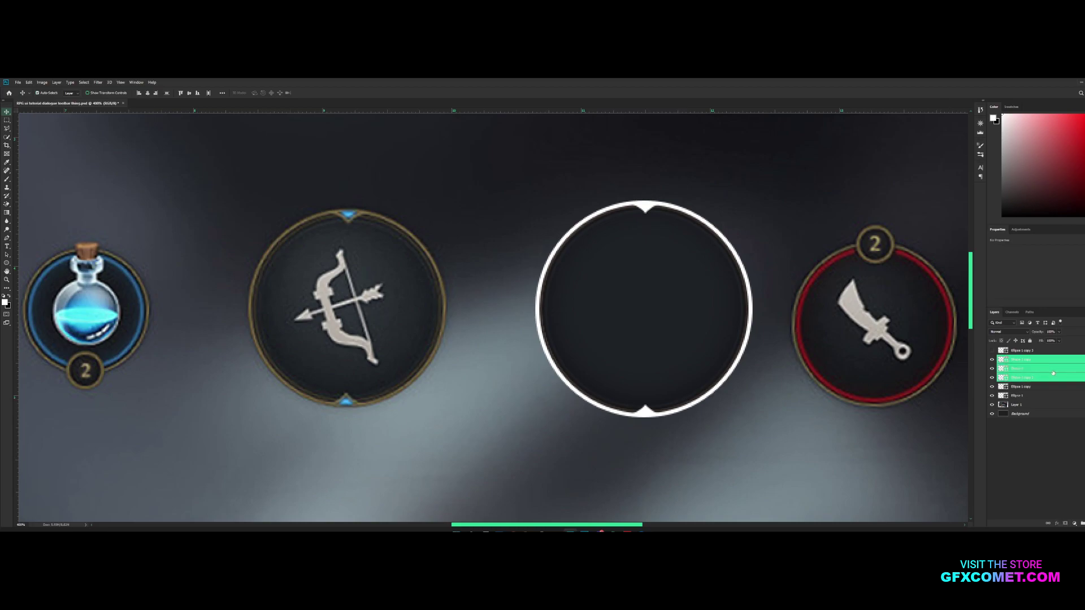
key("ctrl+g")
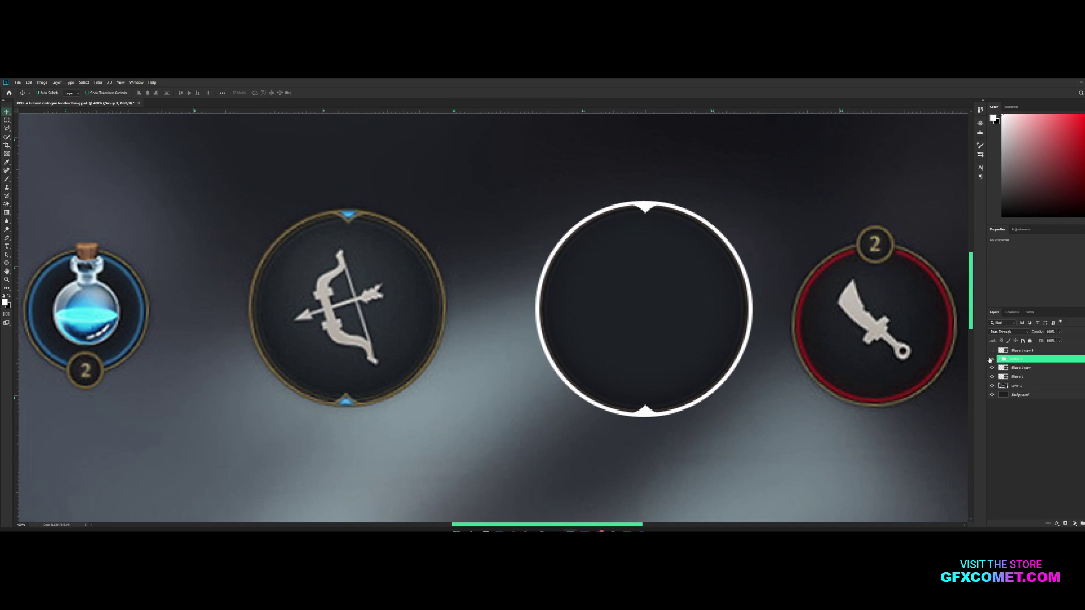
Step: Duplicate the ring-and-notch group, merge the copy into a single layer, and keep the original group hidden above it
key("ctrl+j")
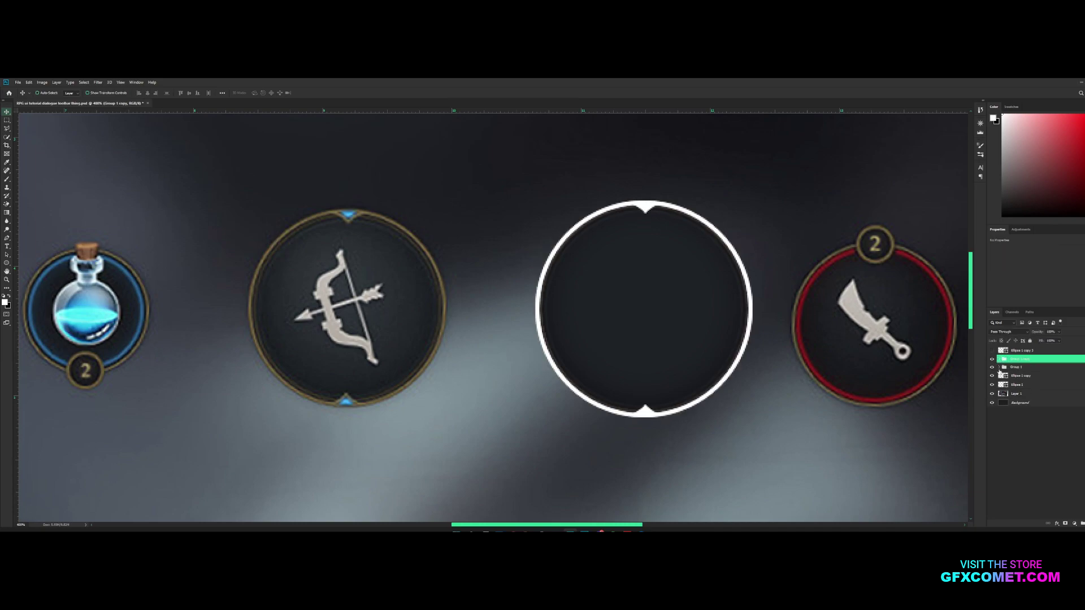
key("ctrl+e")
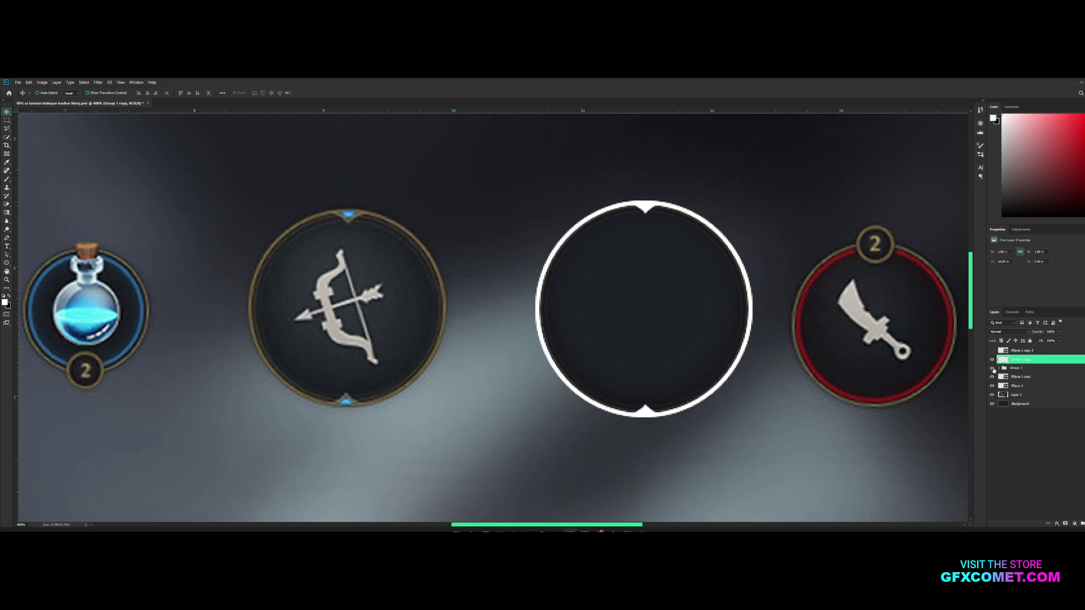
left_click_drag(1011, 368, 1011, 355)
left_click(992, 360)
left_click(1034, 369)
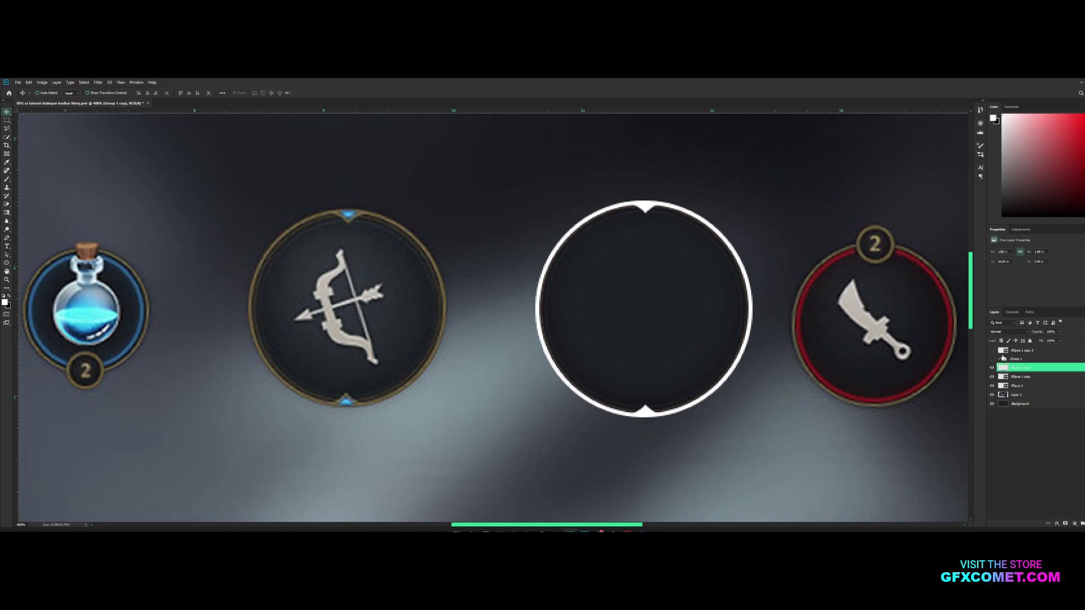
Step: Paste the copied gold layer style onto the merged ring and reduce its Bevel & Emboss size
right_click(1038, 371)
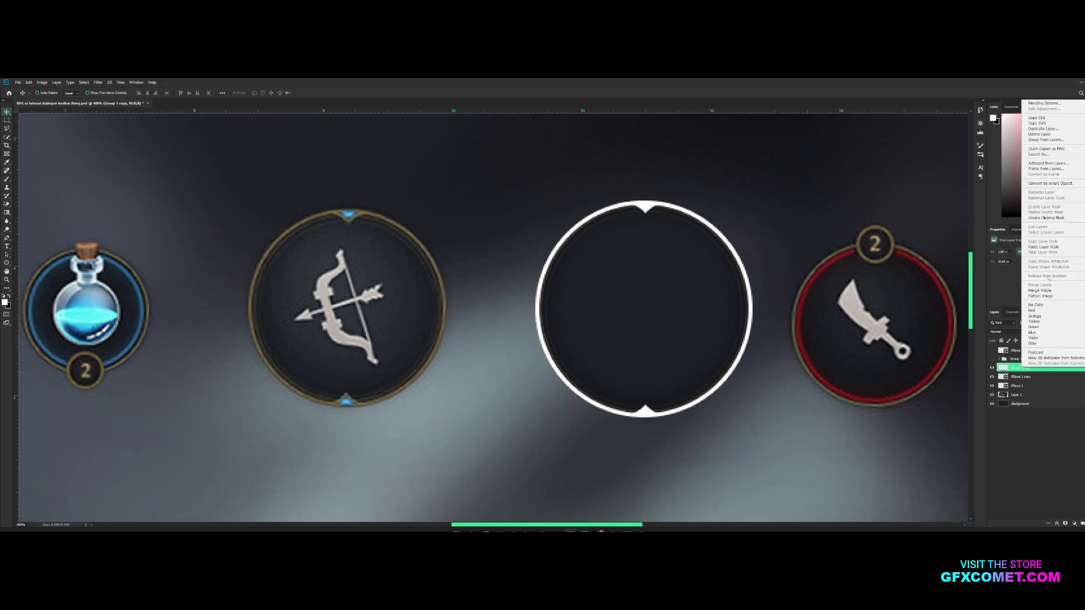
left_click(1045, 249)
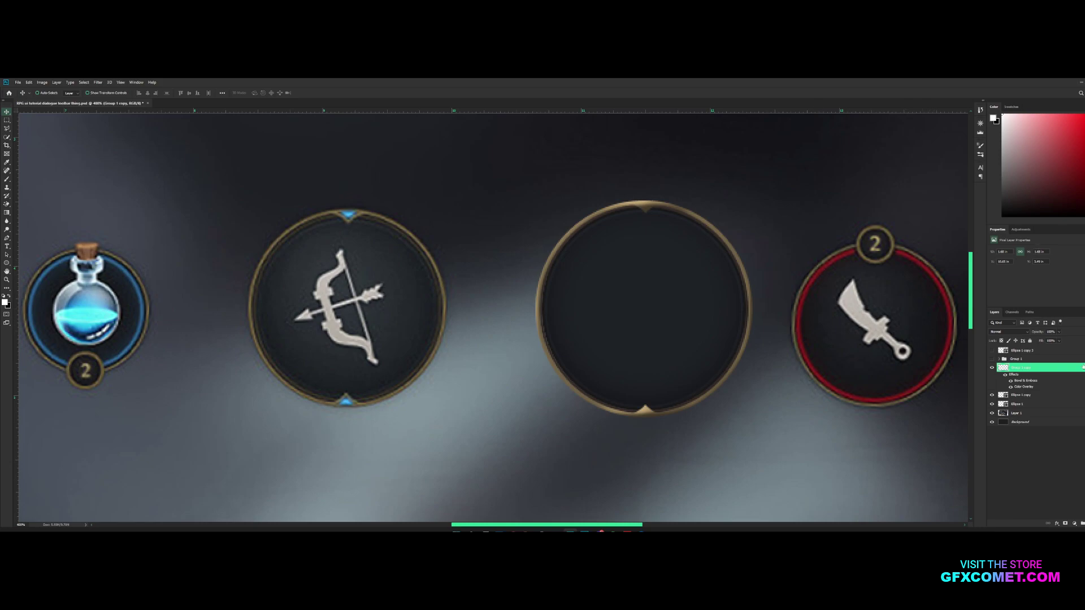
double_click(1069, 372)
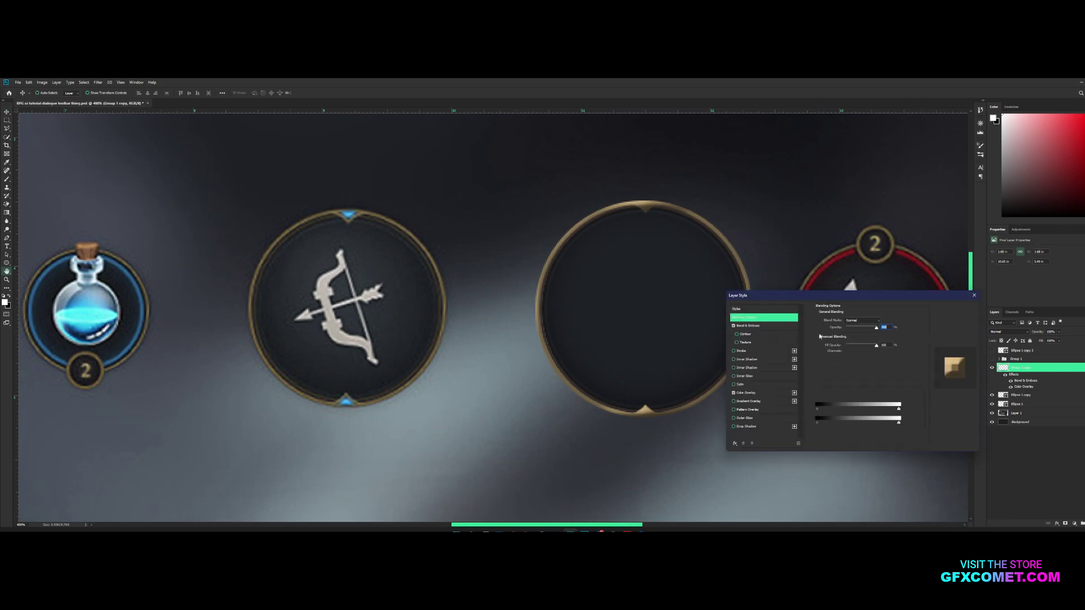
left_click(754, 326)
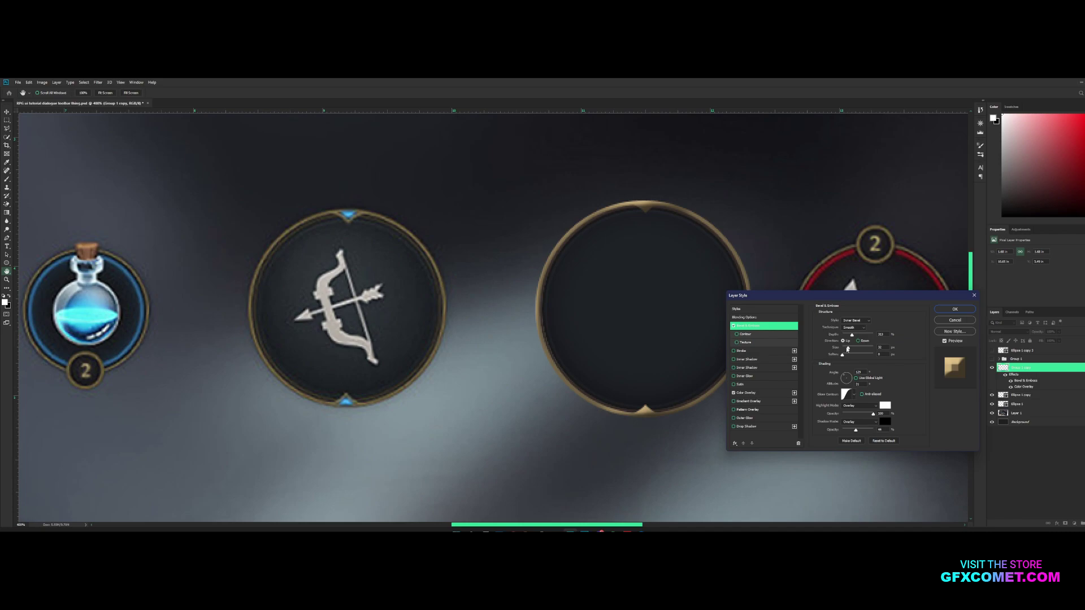
left_click_drag(847, 348, 842, 348)
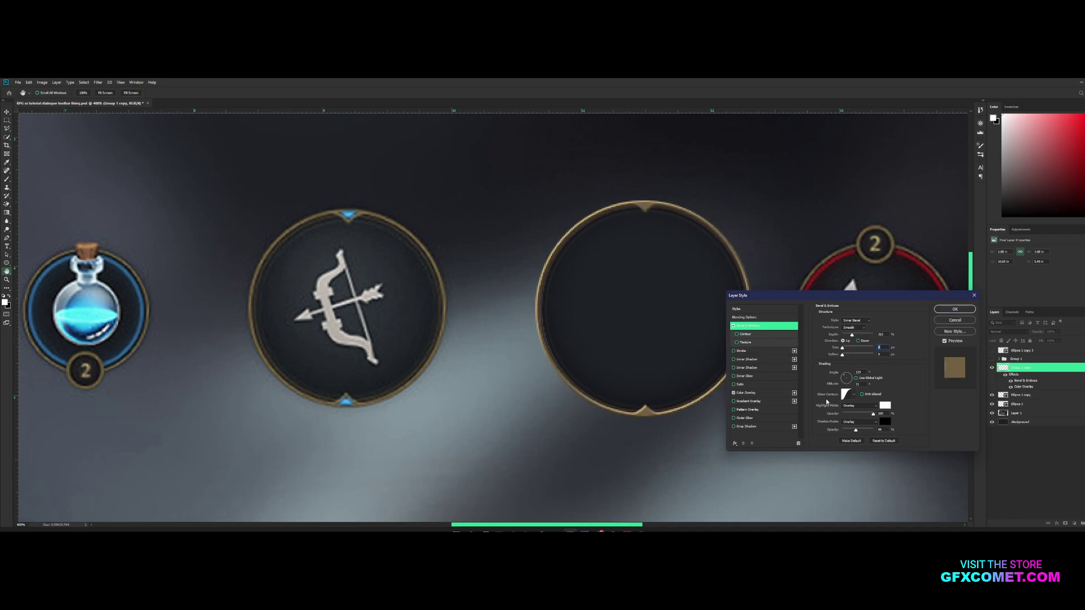
Step: Add Satin and a dark outside Stroke of 2 px to the merged gold ring and apply the layer style
left_click(733, 384)
left_click(742, 352)
left_click_drag(840, 321, 838, 322)
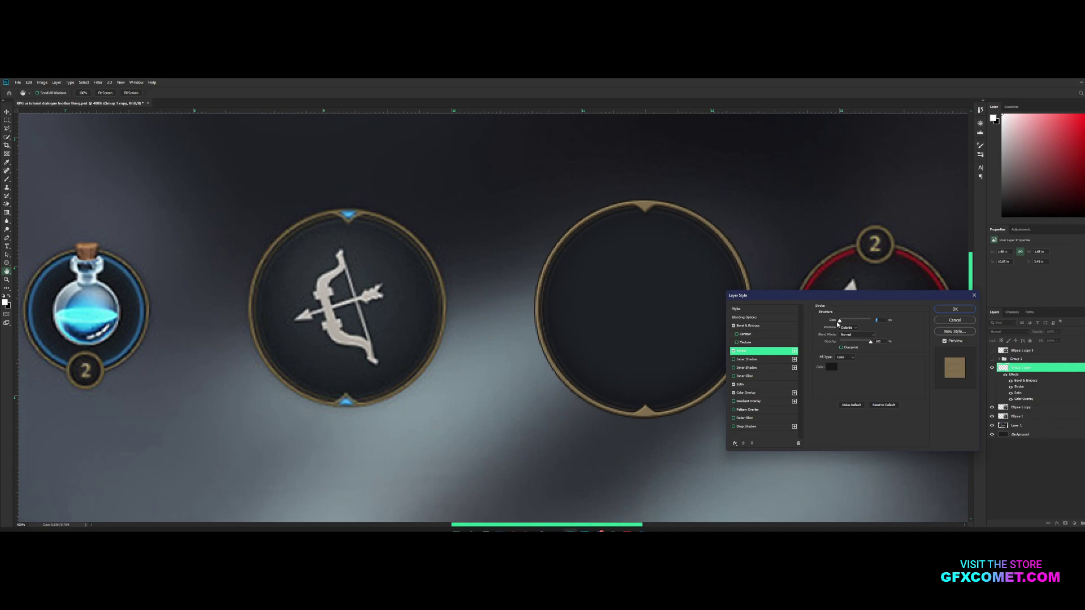
type("2")
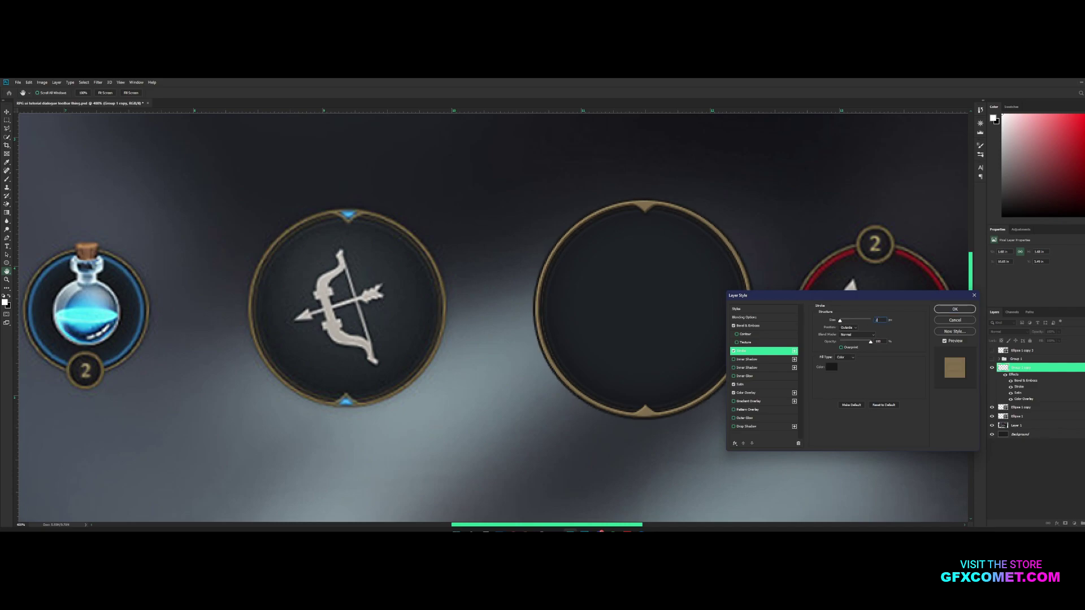
left_click(957, 311)
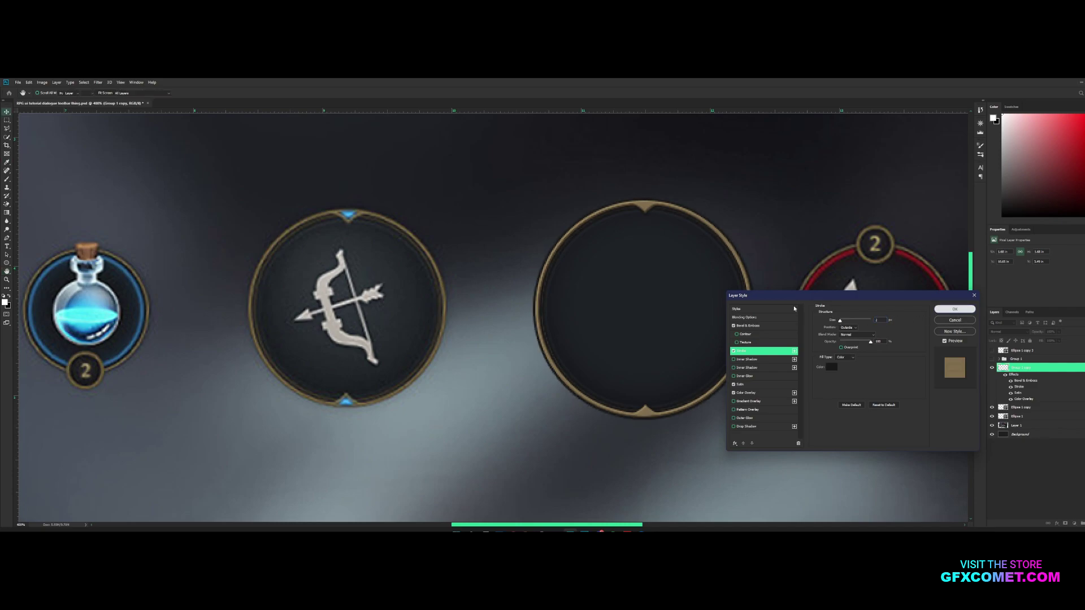
left_click(1080, 367)
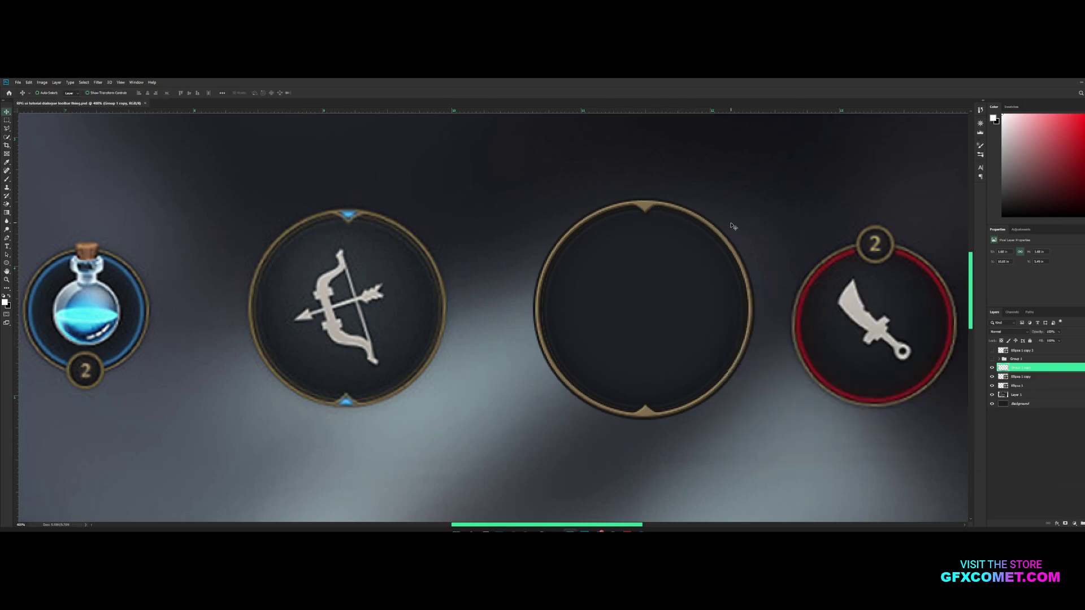
Step: Draw a small white downward-pointing triangle with the Polygon tool on a new layer inside the ring's top notch
left_click(6, 264)
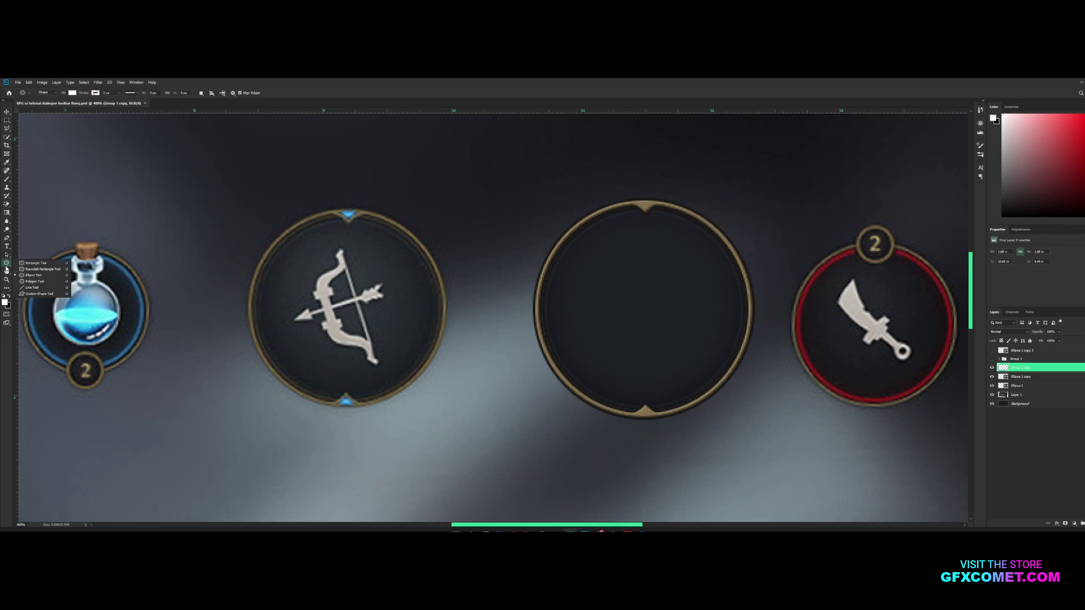
left_click(33, 275)
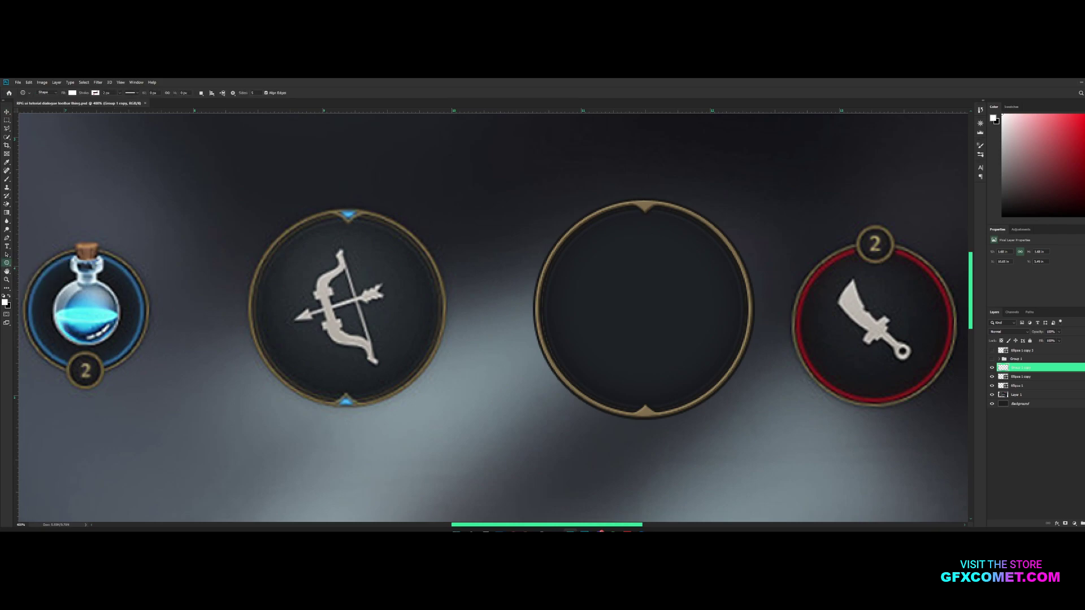
key("ctrl+shift+alt+n")
left_click_drag(644, 207, 646, 209)
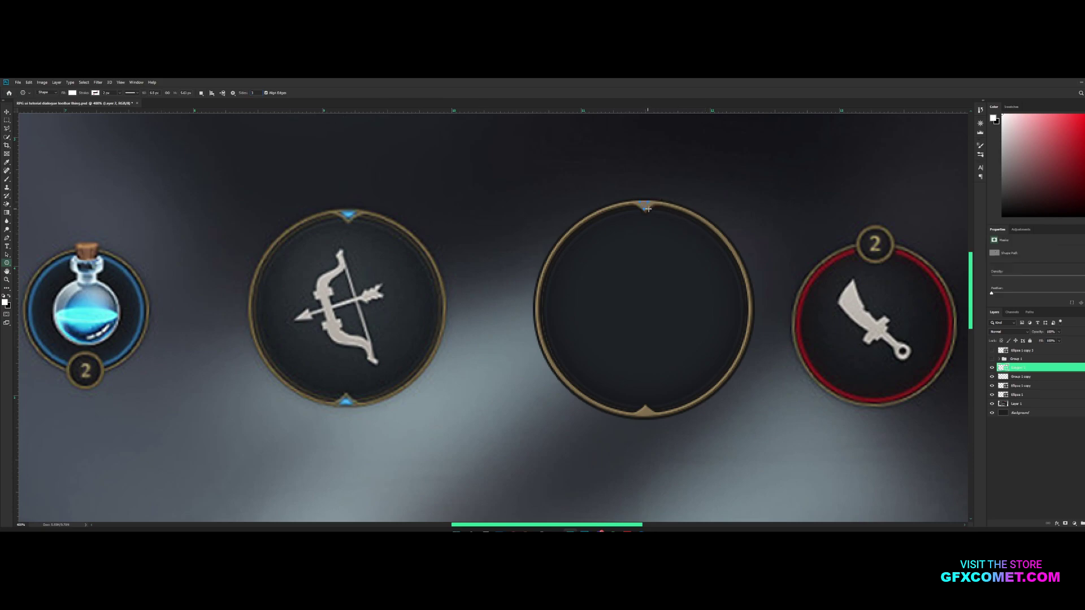
Step: Transform the white triangle to make it wider and fit it inside the gold top notch
key("v")
key("ctrl+t")
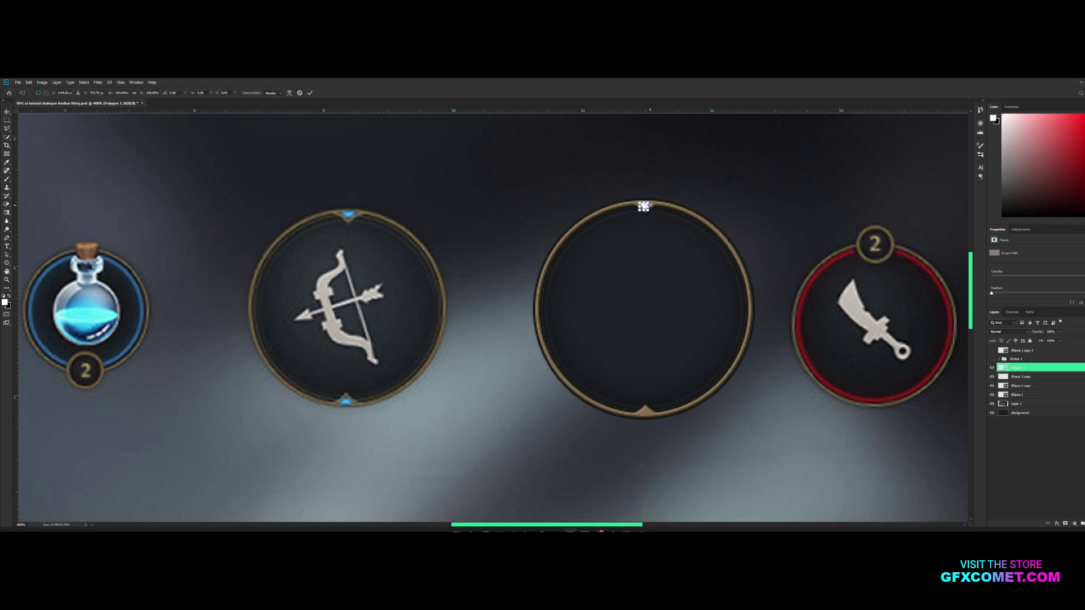
key("ctrl+plus")
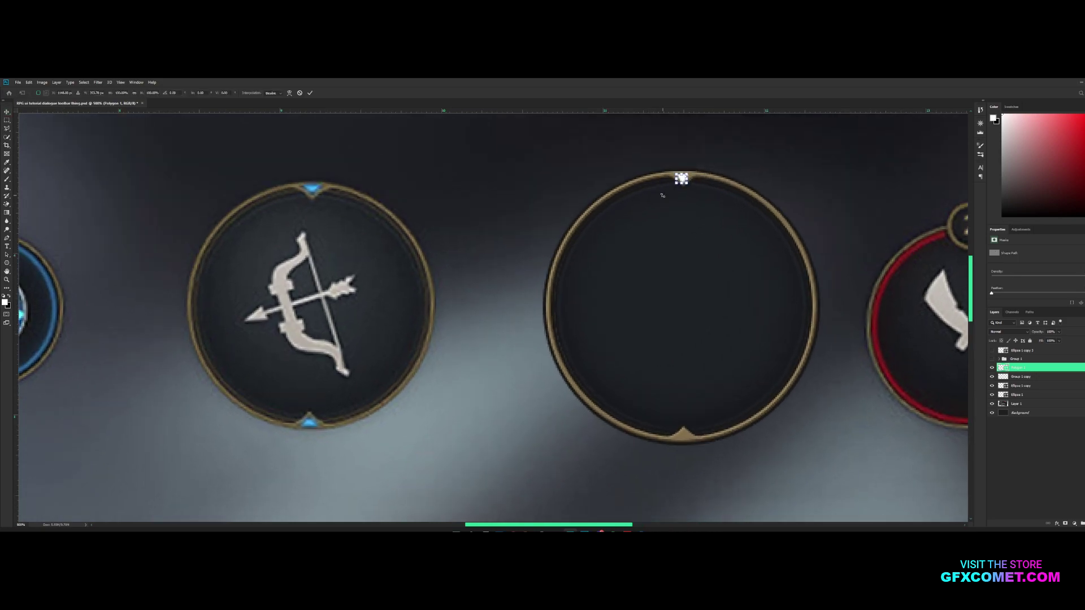
key("Return")
key("ctrl+plus")
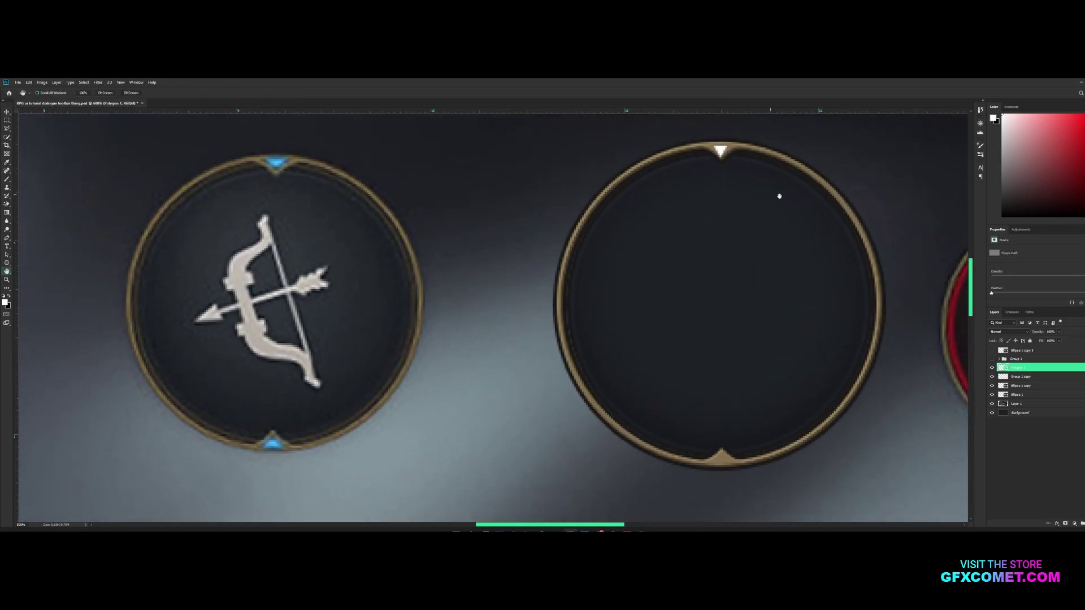
key("ctrl+t")
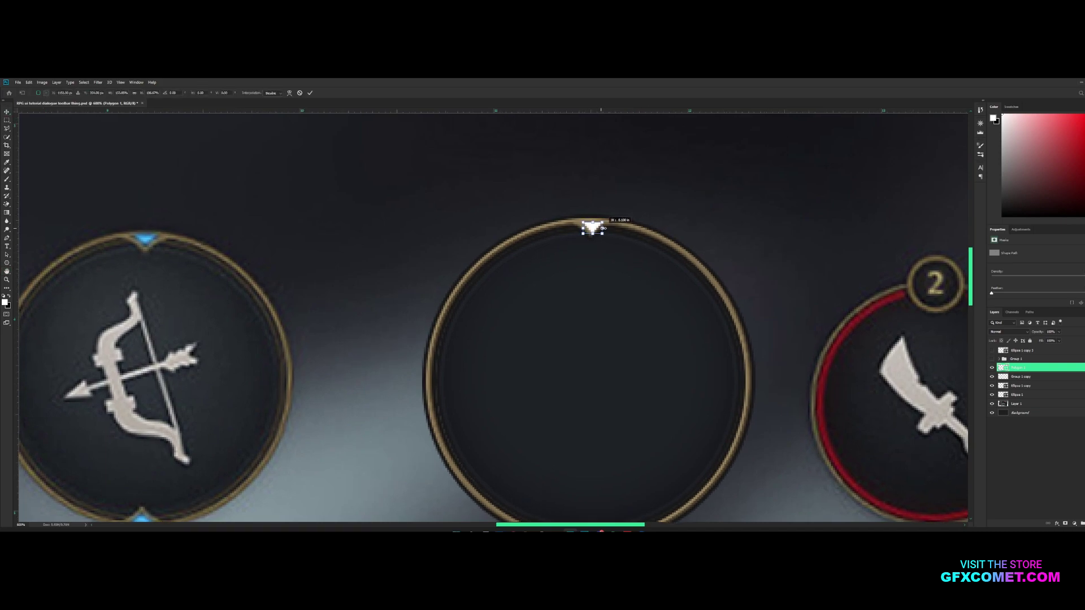
key("Return")
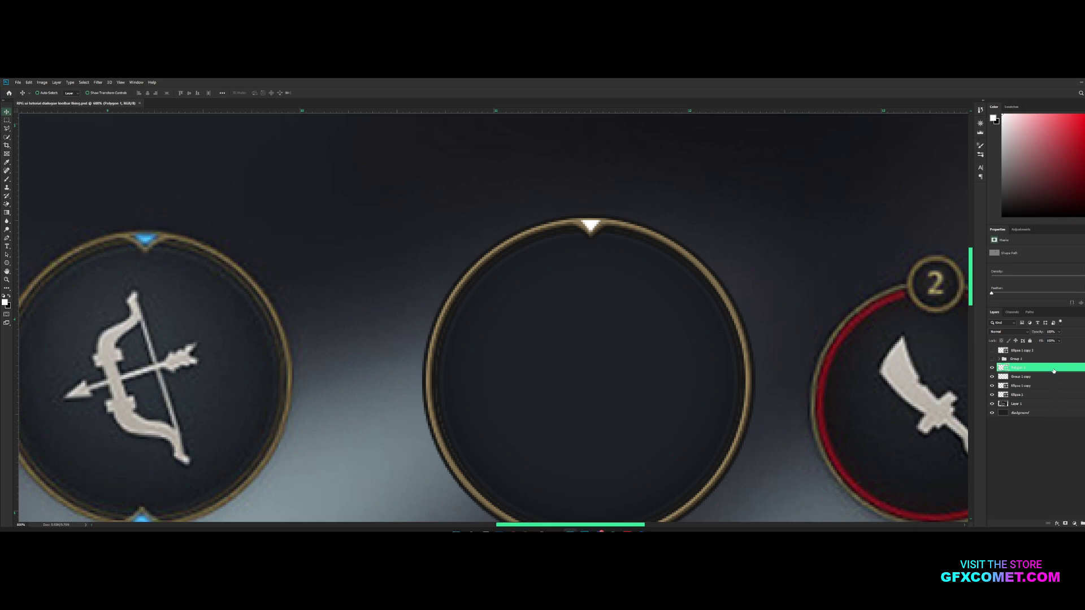
Step: Give the triangle a Color Overlay in the light blue sampled from the reference bow button's top notch
double_click(1053, 370)
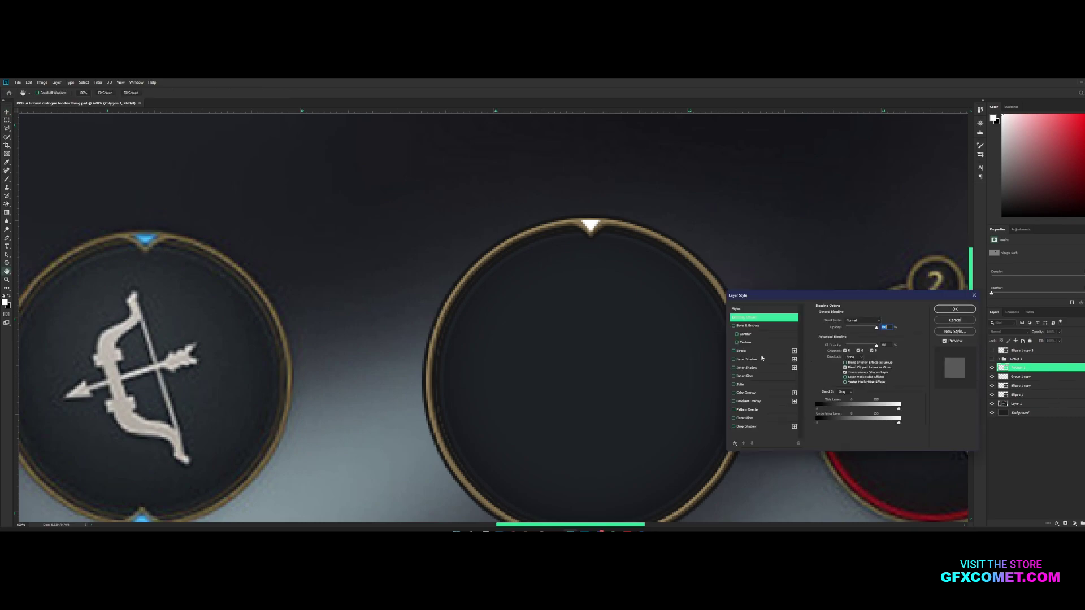
left_click(747, 393)
left_click(877, 325)
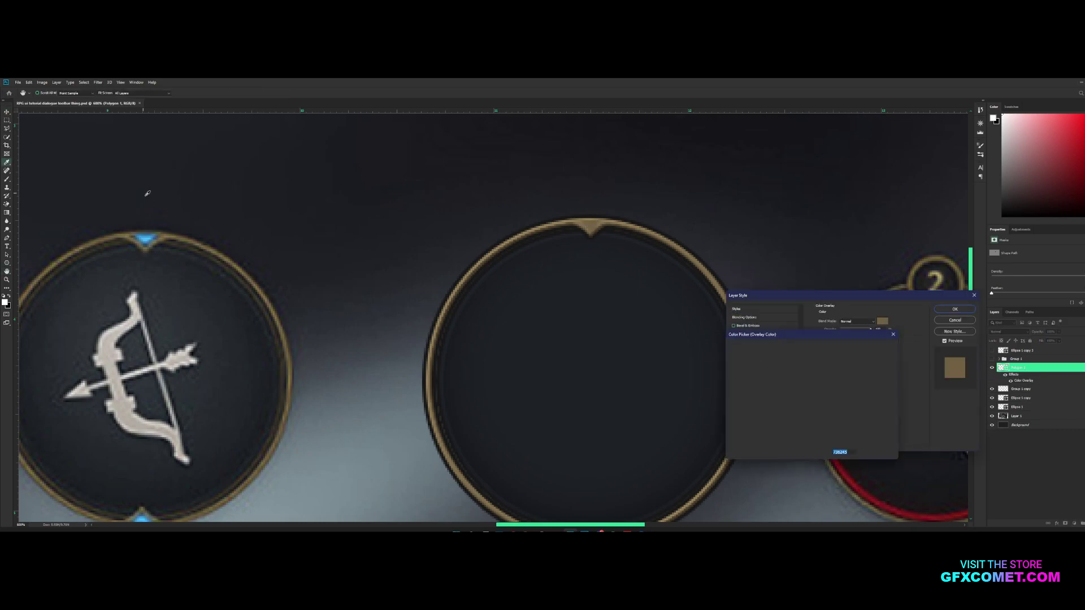
left_click(148, 238)
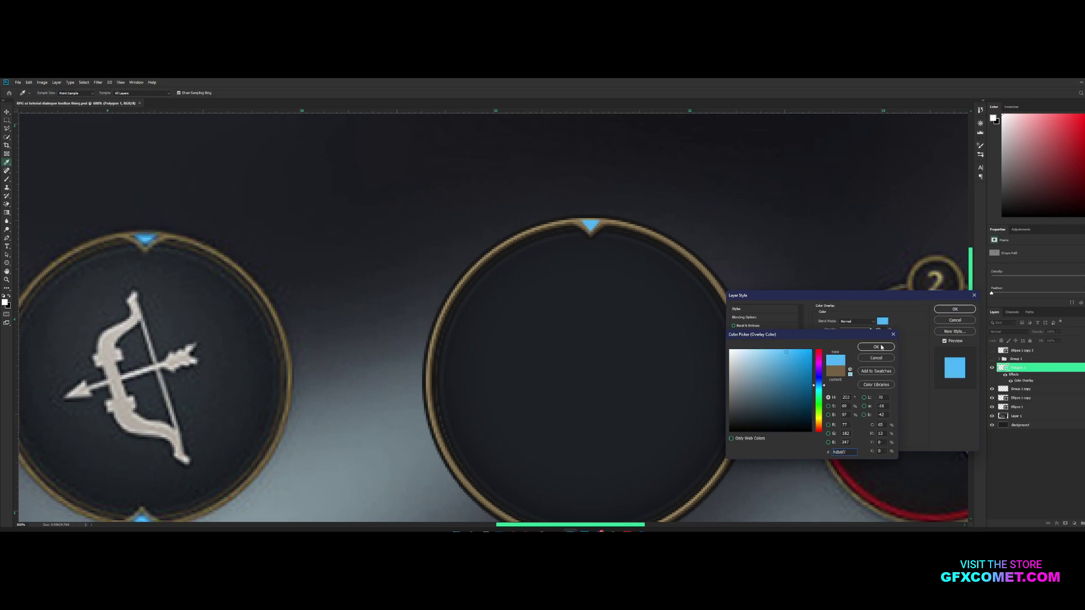
left_click(881, 347)
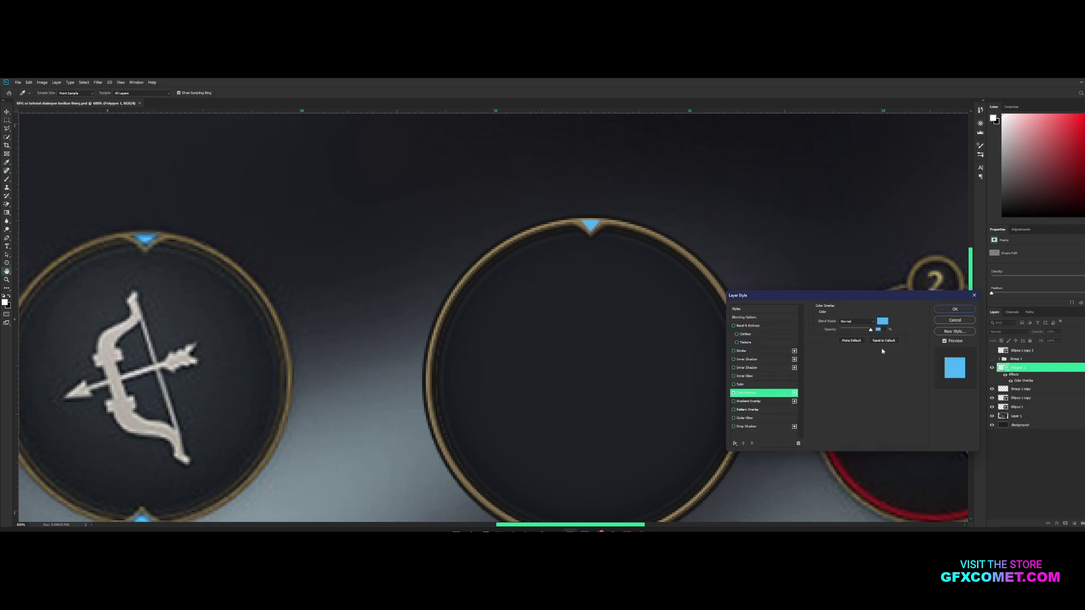
Step: Add a black Inner Shadow in Normal blend mode to the blue triangle, tuning its distance, size and opacity for a subtle edge
left_click(754, 360)
left_click_drag(861, 328, 873, 329)
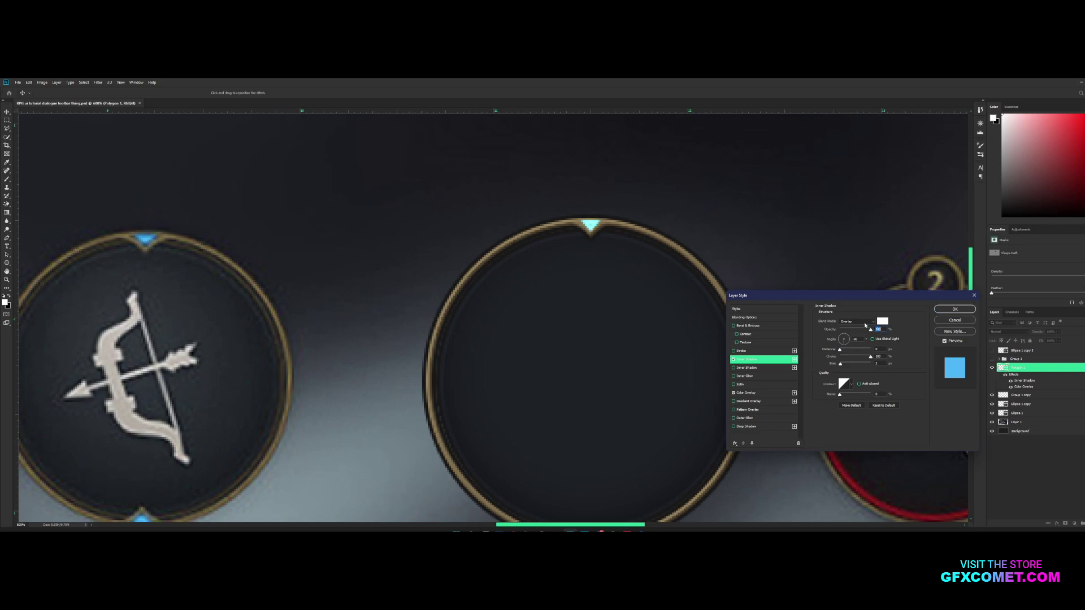
left_click(881, 321)
left_click_drag(770, 392, 728, 432)
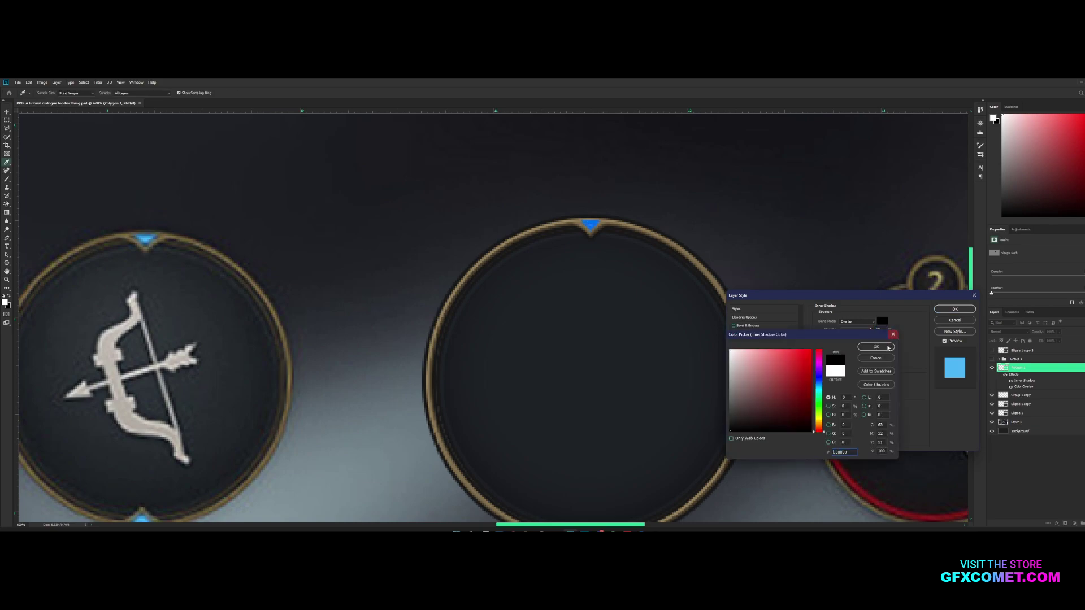
left_click(876, 347)
left_click_drag(841, 364, 839, 363)
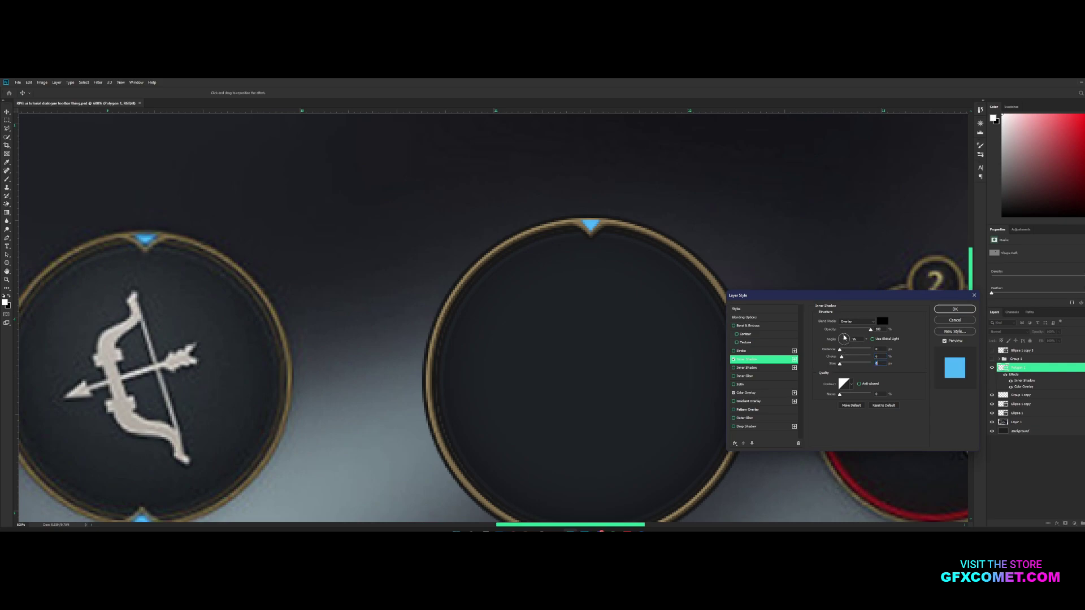
left_click_drag(843, 347, 839, 350)
left_click(856, 321)
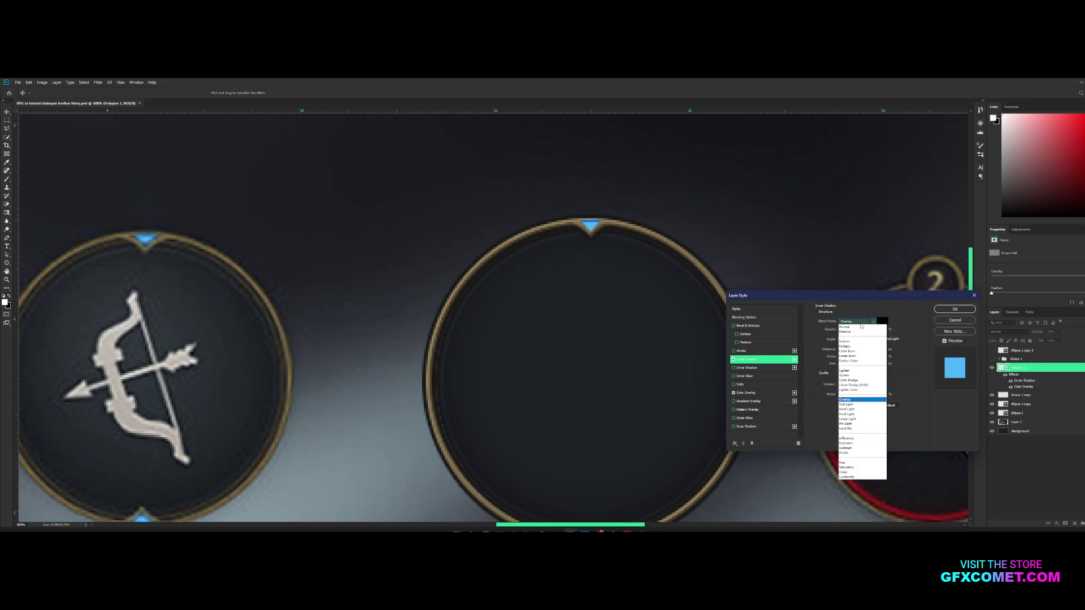
left_click(859, 329)
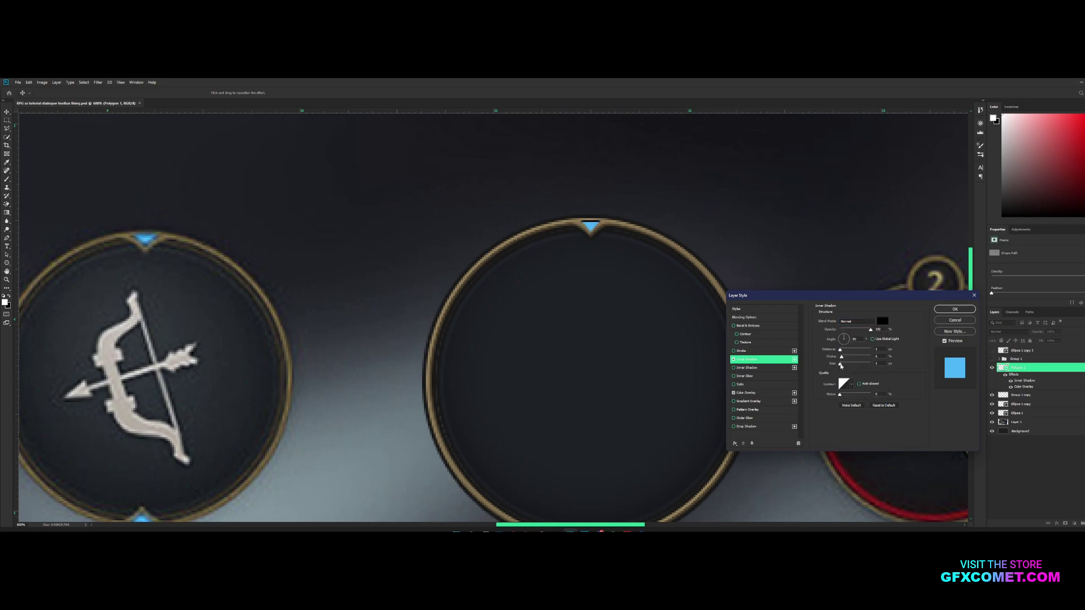
left_click_drag(840, 365, 861, 332)
left_click_drag(859, 331, 842, 331)
Step: Add a tight black Drop Shadow to the blue triangle, raising its opacity and reducing its distance and size
left_click(757, 426)
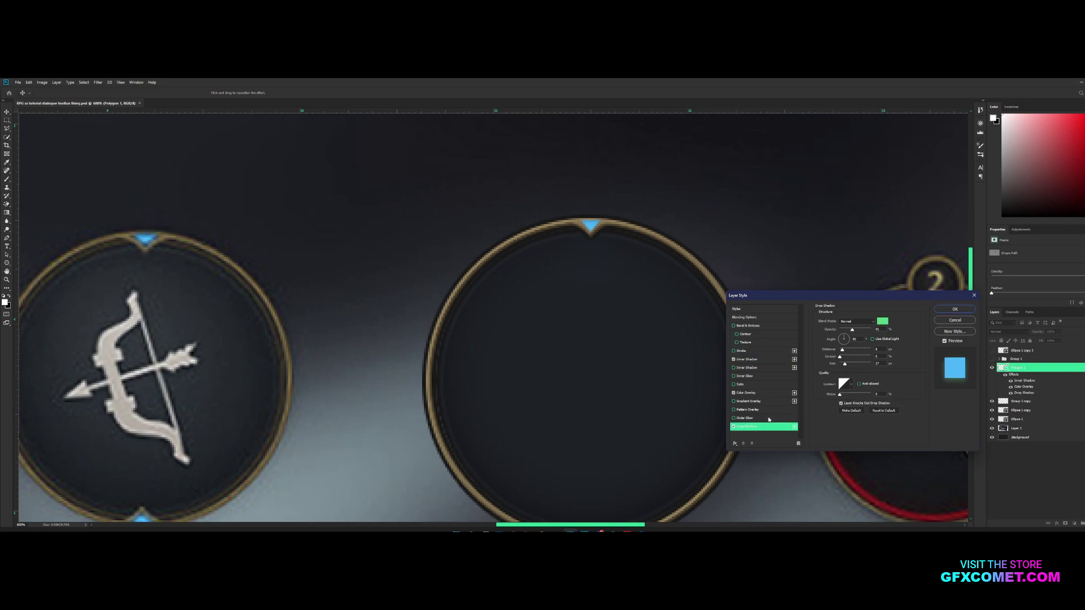
left_click(882, 321)
left_click(730, 431)
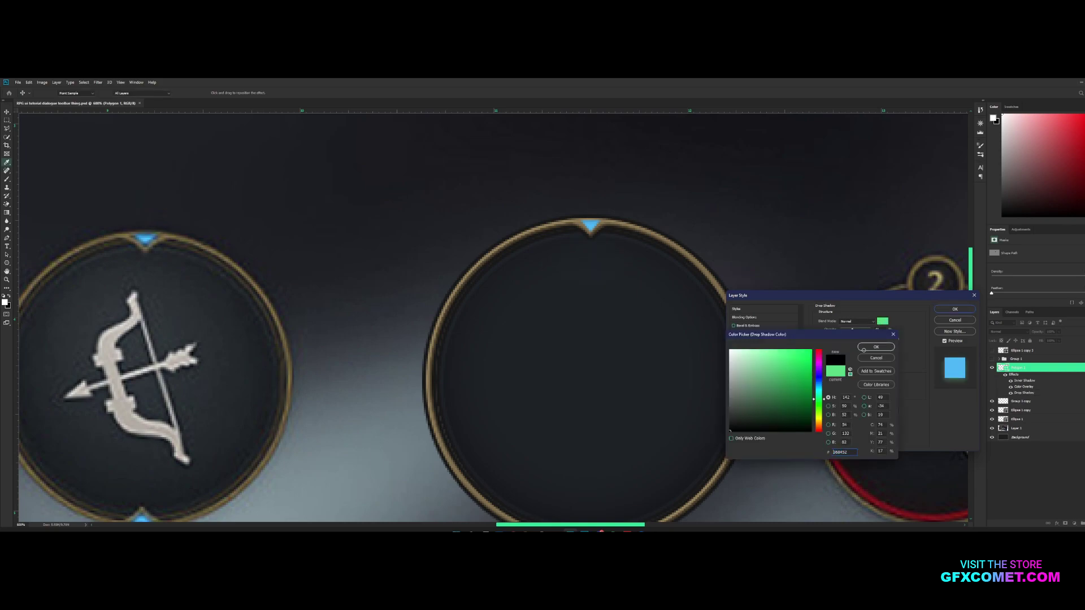
left_click(875, 348)
left_click_drag(852, 330, 842, 357)
left_click_drag(840, 365, 841, 365)
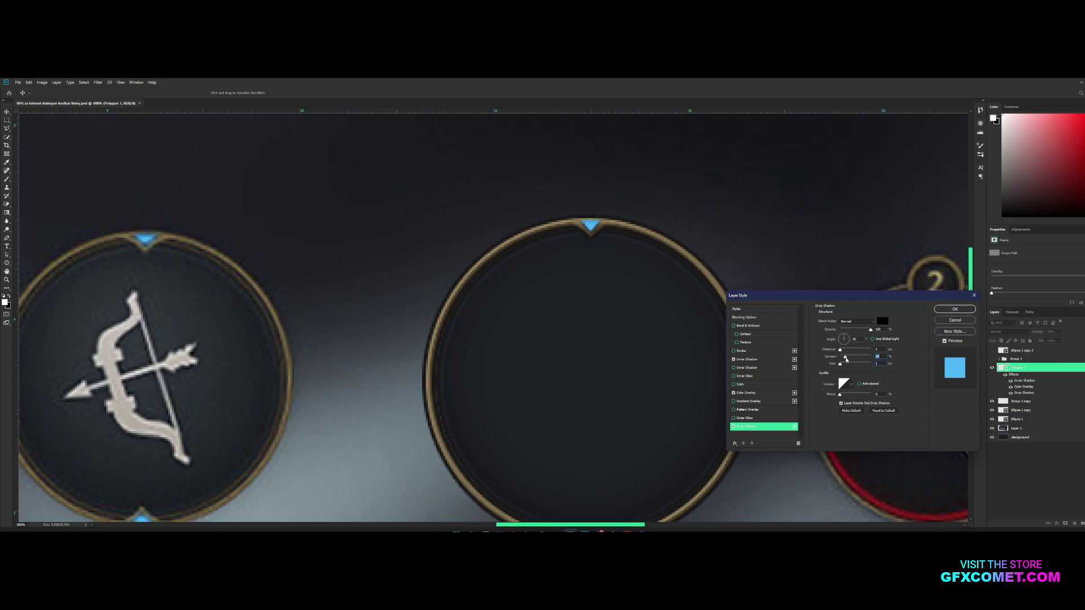
mouse_move(840, 350)
left_mouse_down()
mouse_move(841, 365)
mouse_move(853, 357)
mouse_move(840, 363)
left_mouse_up()
left_click(840, 365)
Step: Add a white Satin effect in Overlay mode to the triangle with reduced distance, adjust its opacity, and apply the layer style
left_click(741, 385)
left_click_drag(866, 329, 832, 350)
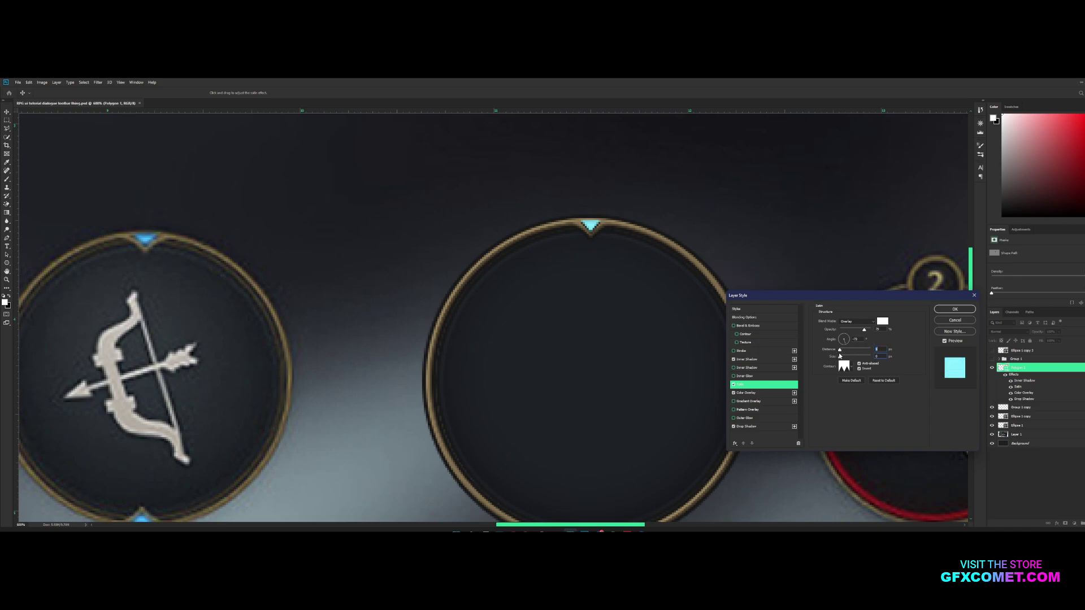
left_click(850, 366)
left_click(813, 379)
mouse_move(863, 331)
left_mouse_down()
mouse_move(832, 329)
mouse_move(862, 332)
left_mouse_up()
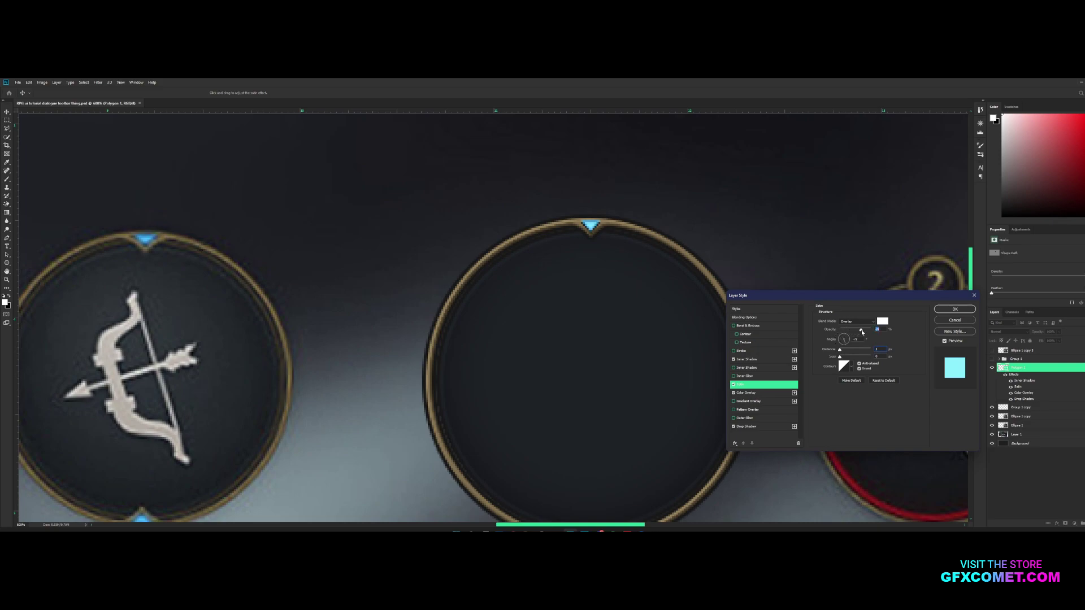
left_click(954, 309)
Step: Duplicate the blue triangle, flip the copy vertically and place it over the gold notch at the ring's lower edge
key("ctrl+minus")
key("ctrl+minus")
key("ctrl+minus")
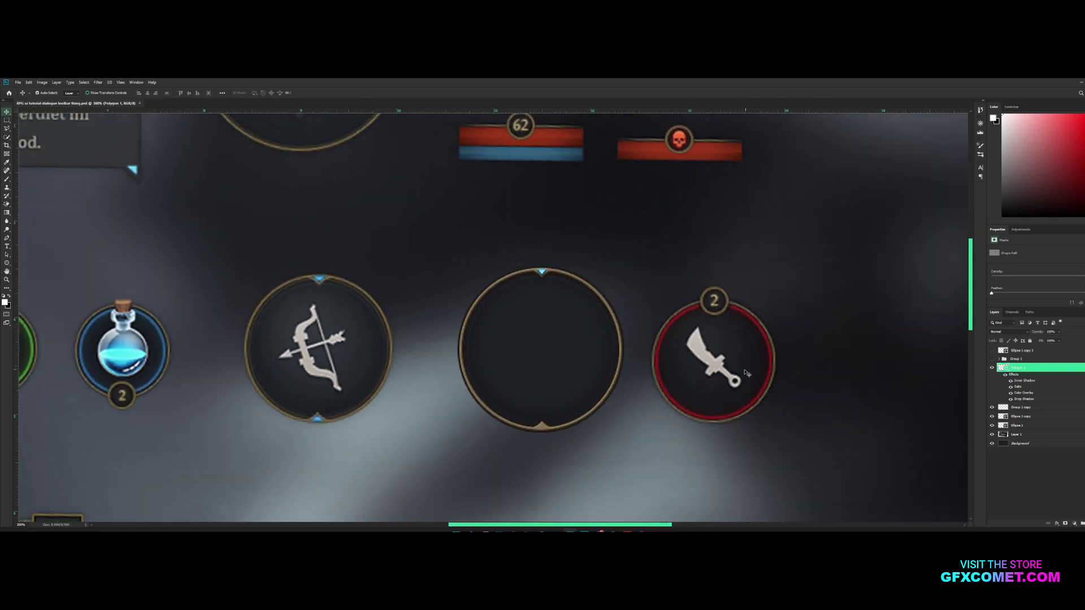
key("ctrl+j")
key("ctrl+t")
right_click(547, 277)
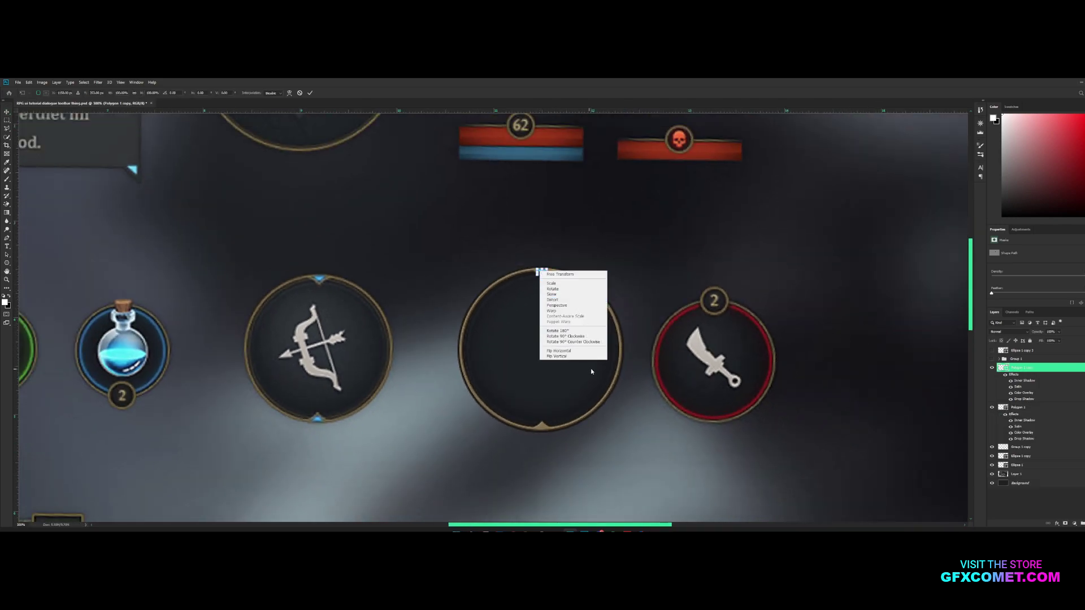
left_click(565, 359)
key("Return")
left_click_drag(570, 272, 560, 421)
key("Left")
key("Right")
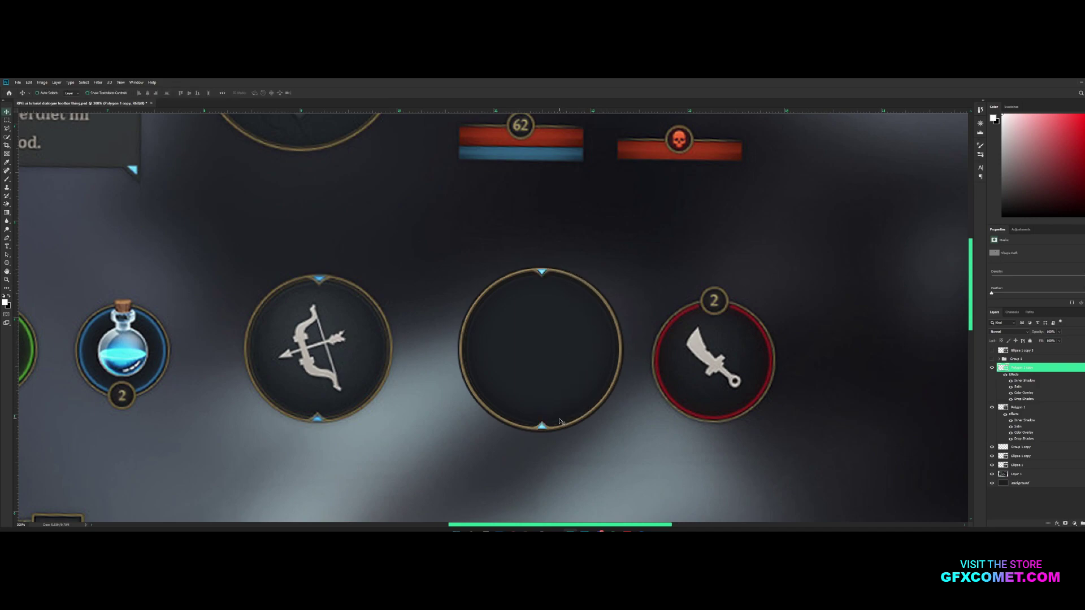
Step: Group the finished button's layers, centre the group horizontally and vertically on the canvas, and move it down near the canvas's lower edge
key("ctrl+s")
key("ctrl+minus")
key("ctrl+minus")
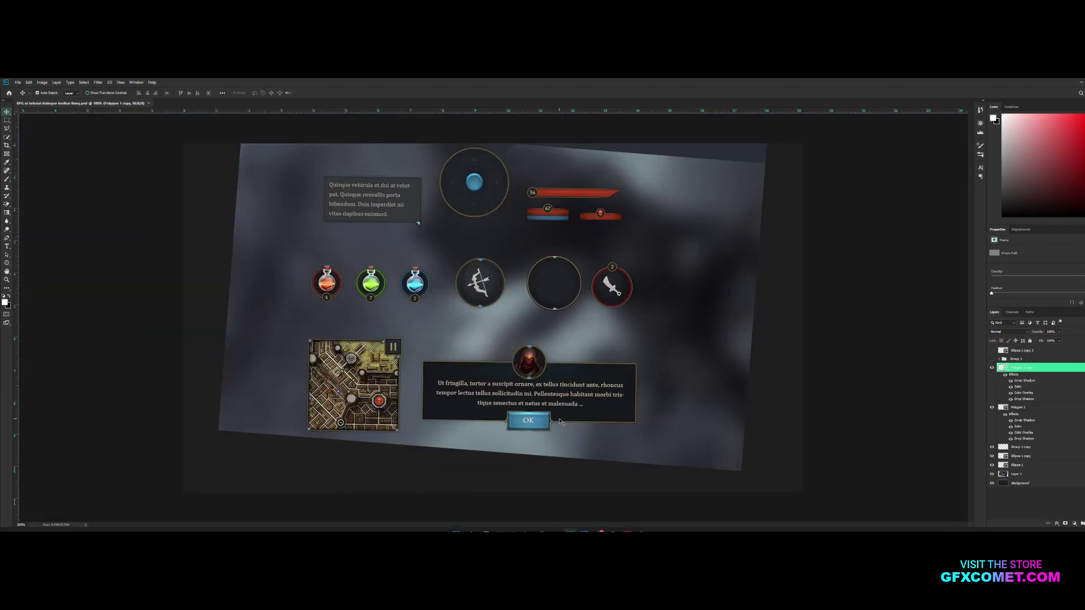
key("ctrl+plus")
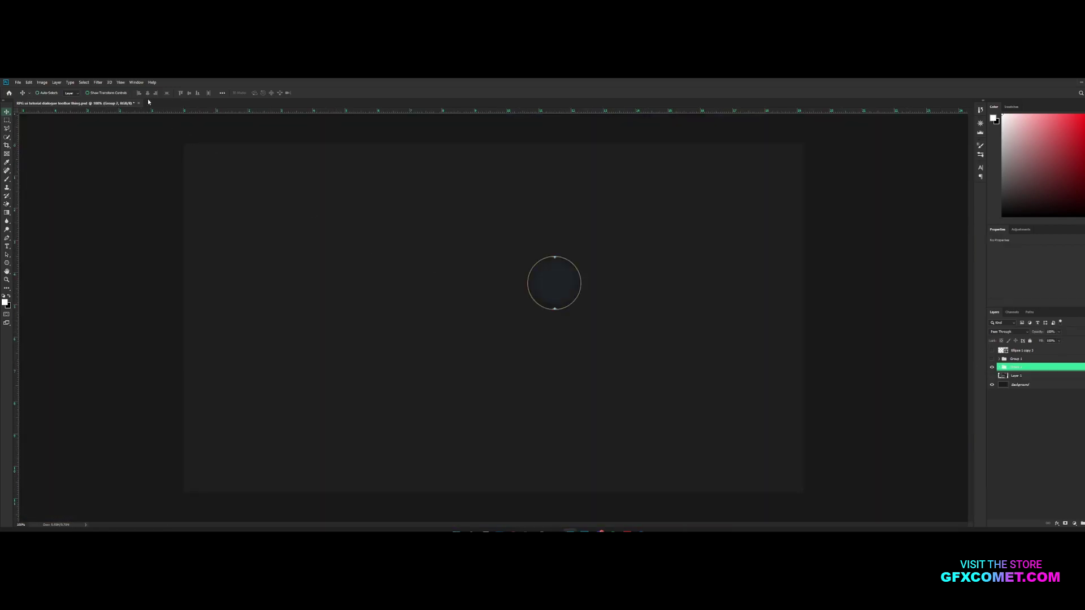
key("ctrl+a")
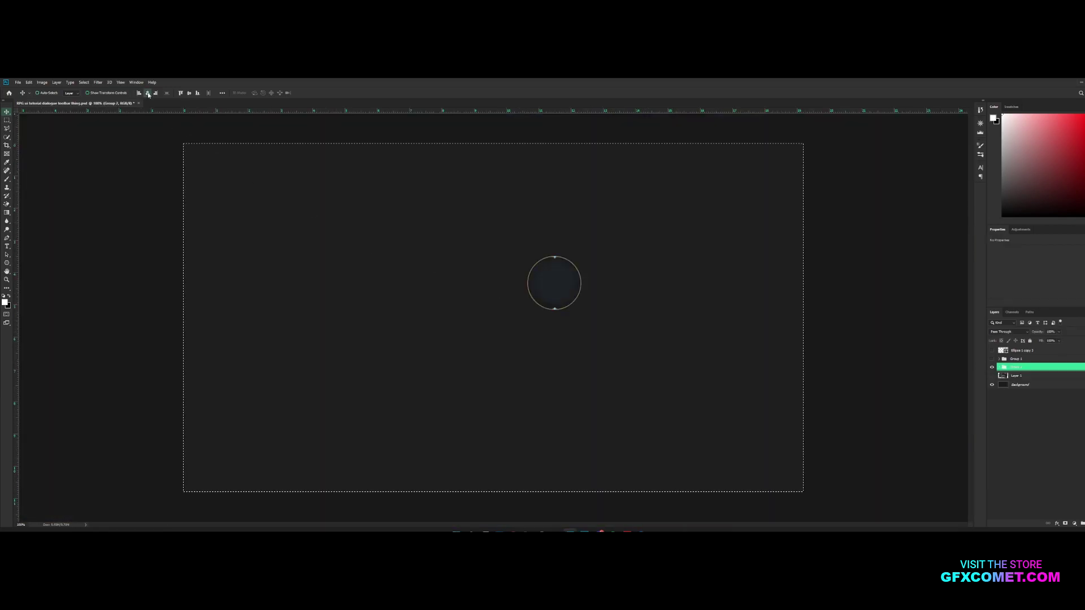
left_click(147, 92)
left_click(188, 93)
key("ctrl+d")
left_click_drag(500, 335, 501, 469)
Step: Show the reference layer and move the button group up beneath the reference bow button
left_click(991, 375)
left_click(1020, 376)
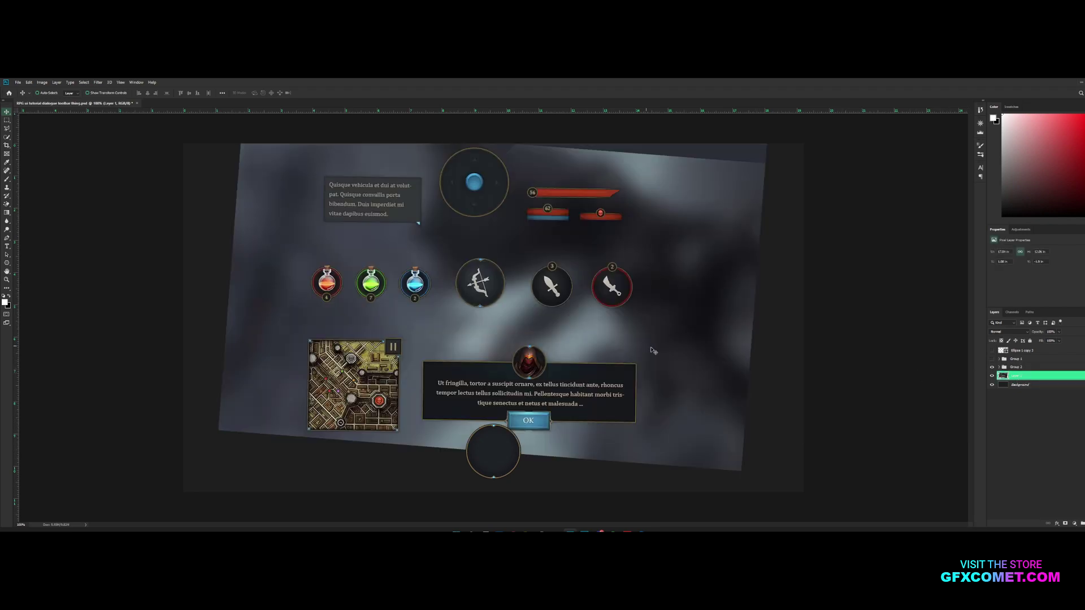
key("ctrl+plus")
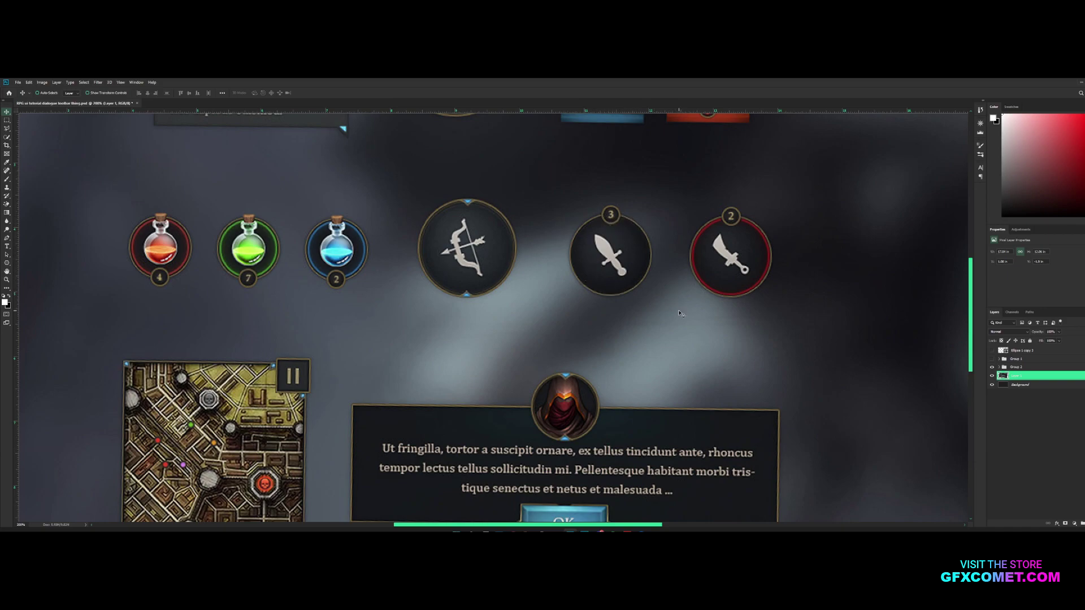
key("space")
left_click_drag(675, 375, 631, 327)
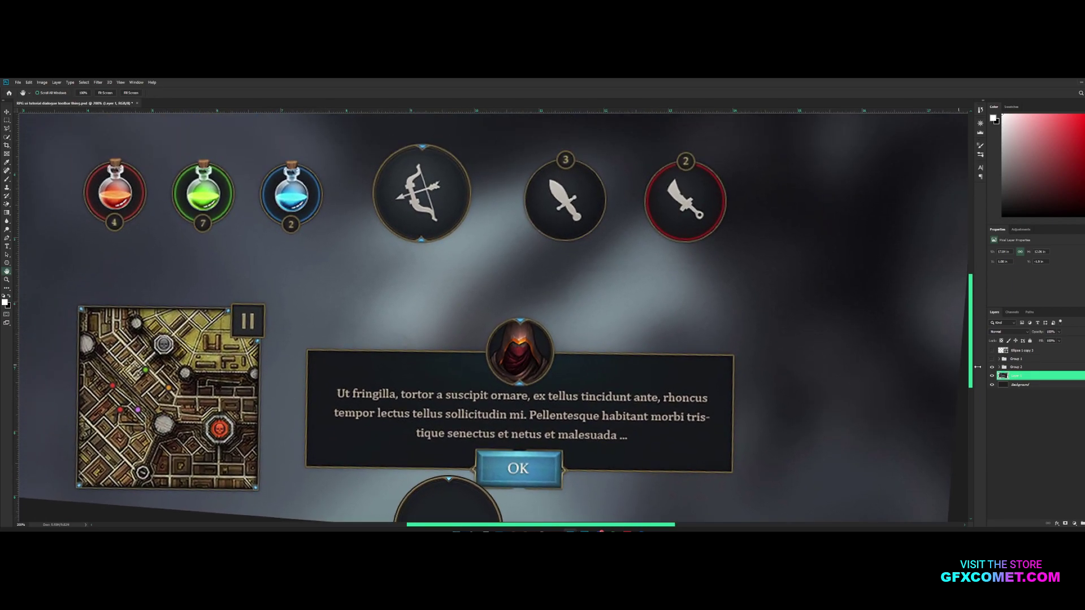
left_click(1016, 367)
left_click_drag(577, 400, 576, 225)
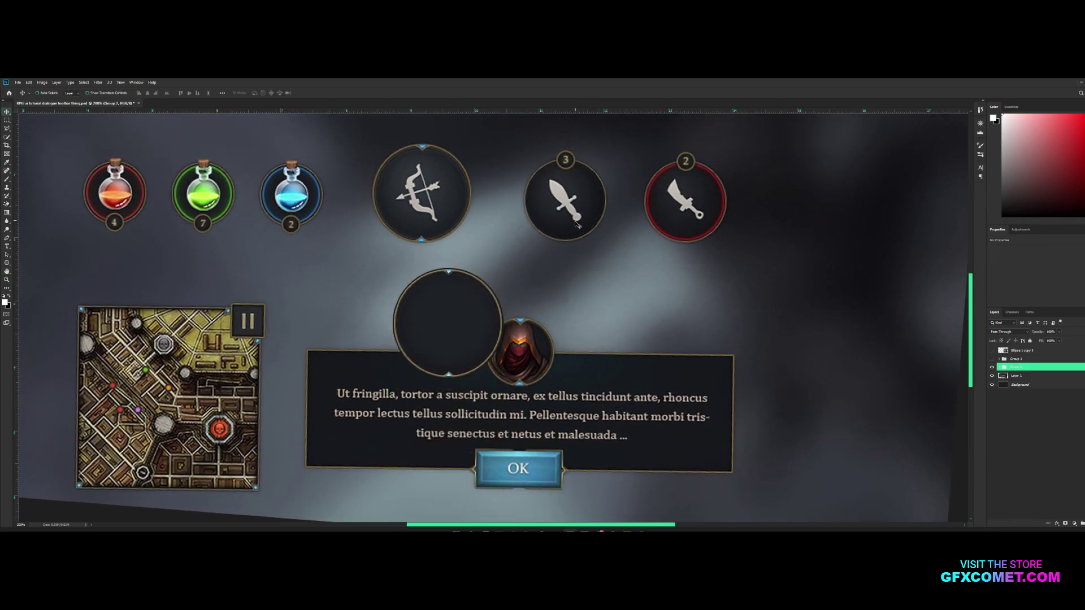
Step: Duplicate the button group to the right, scale the copy down to the reference dagger button's size, and save the file
left_click_drag(477, 296, 601, 296, "alt")
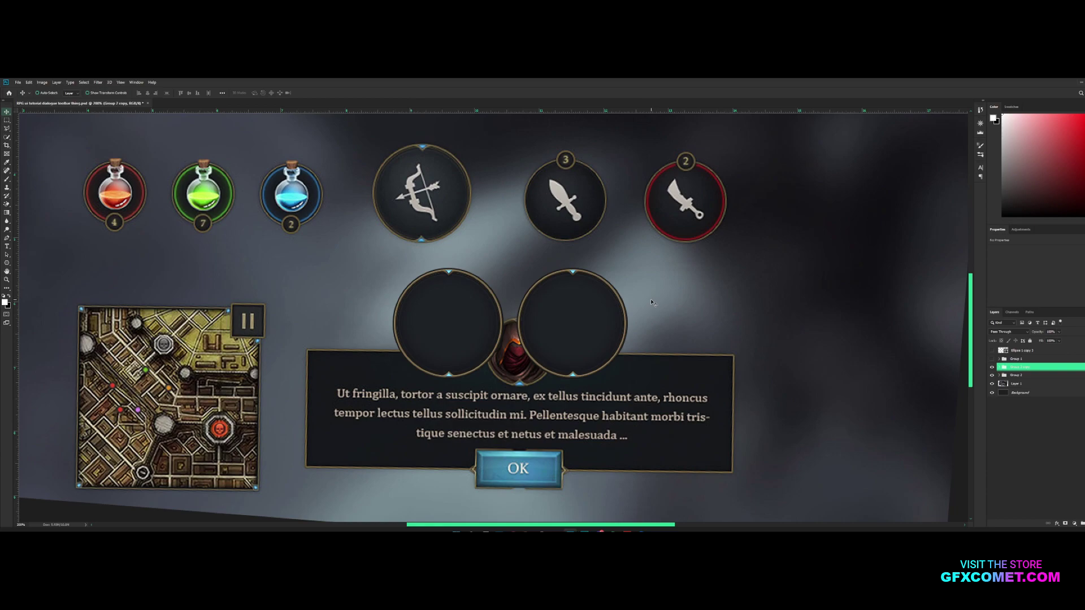
key("ctrl+t")
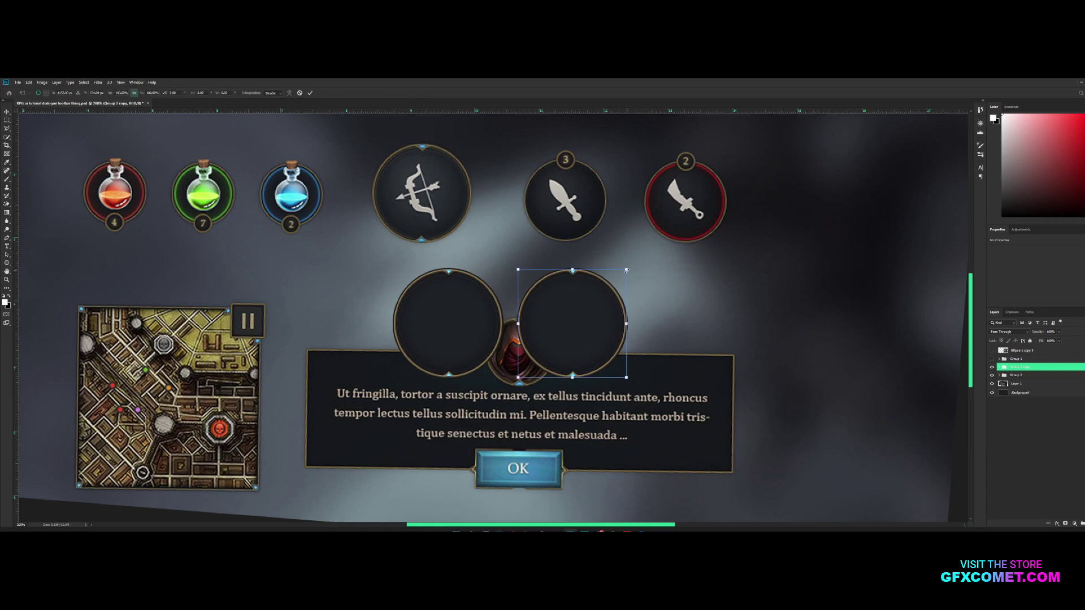
mouse_move(626, 270)
left_mouse_down("alt")
mouse_move(610, 289)
mouse_move(619, 288)
left_mouse_up("alt")
key("Return")
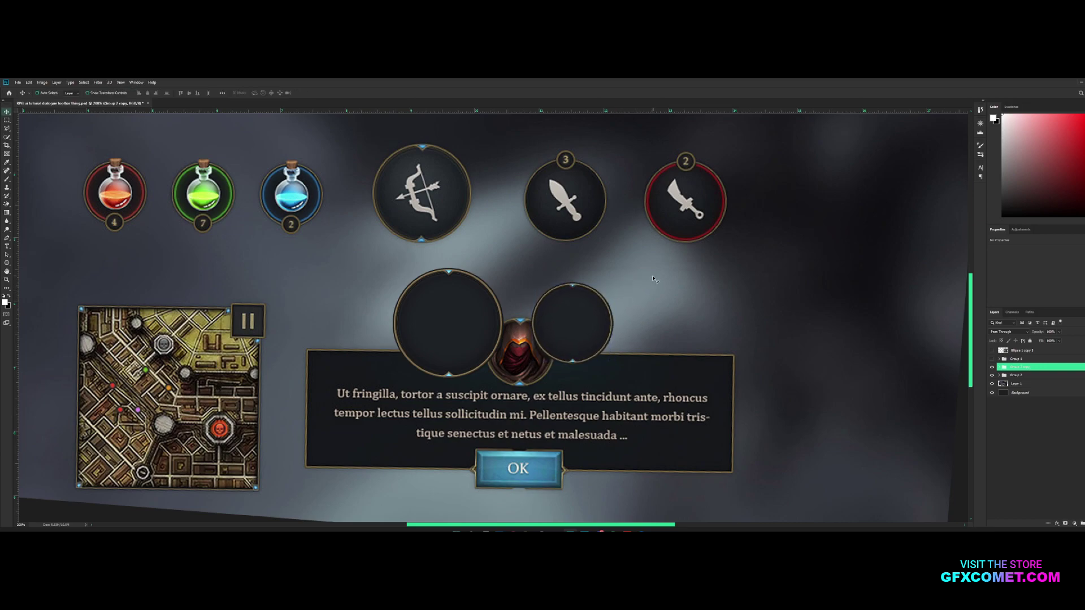
key("ctrl+s")
Step: Delete both blue triangles from the smaller button and hide its notched gold ring layer
left_click(573, 288, "ctrl")
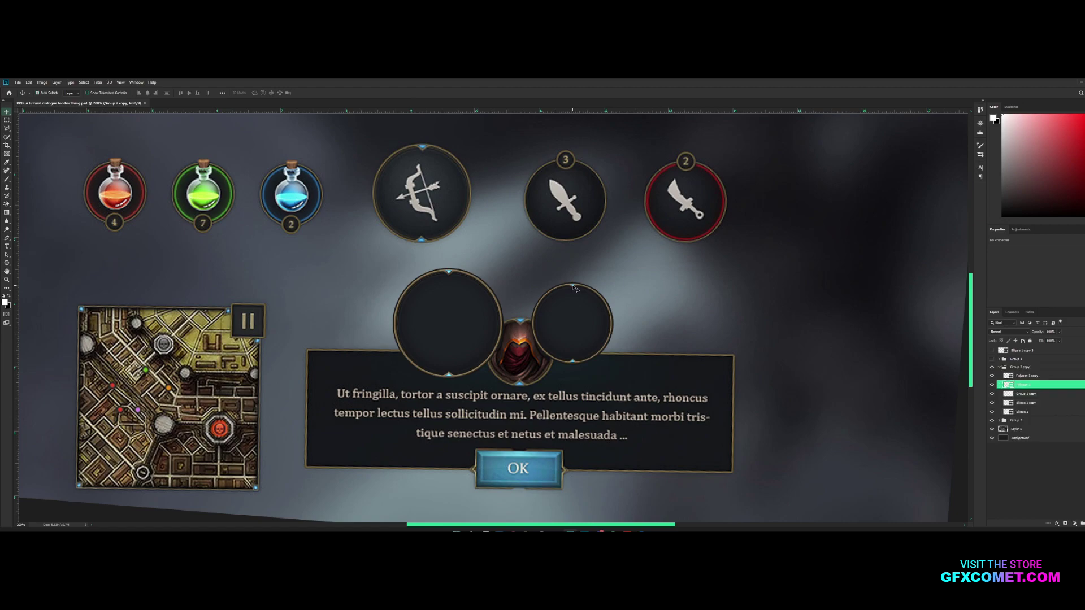
key("Delete")
left_click(999, 376)
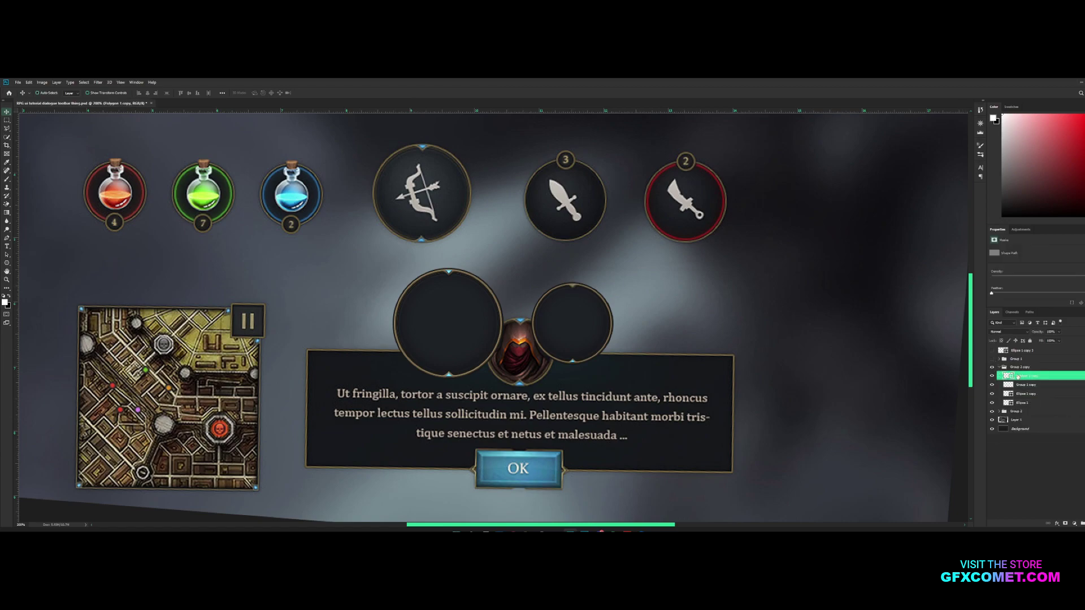
key("Delete")
left_click(992, 376)
left_click(992, 377)
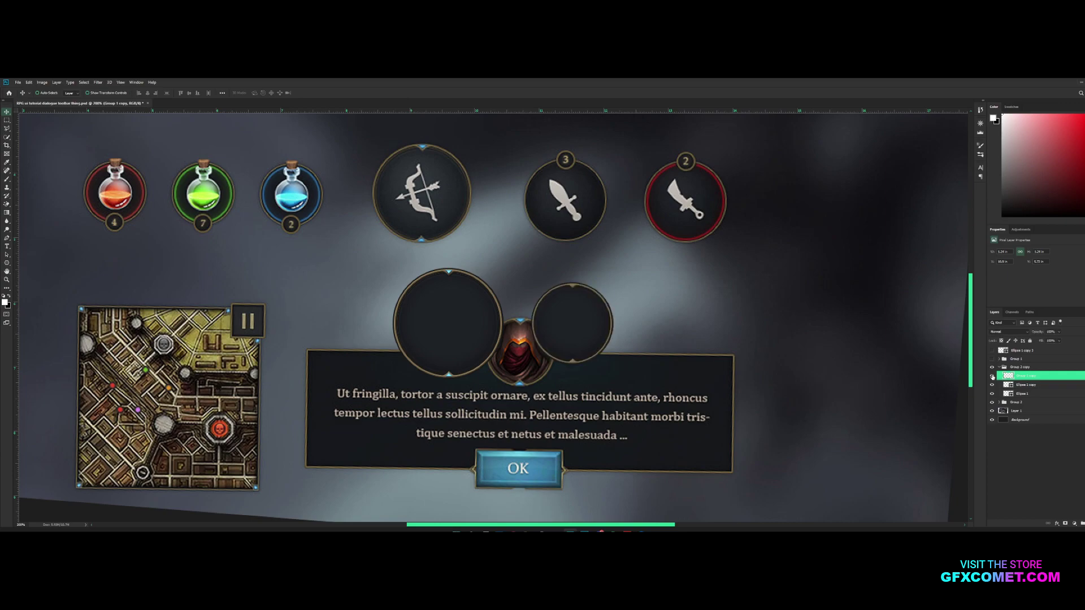
left_click(992, 376)
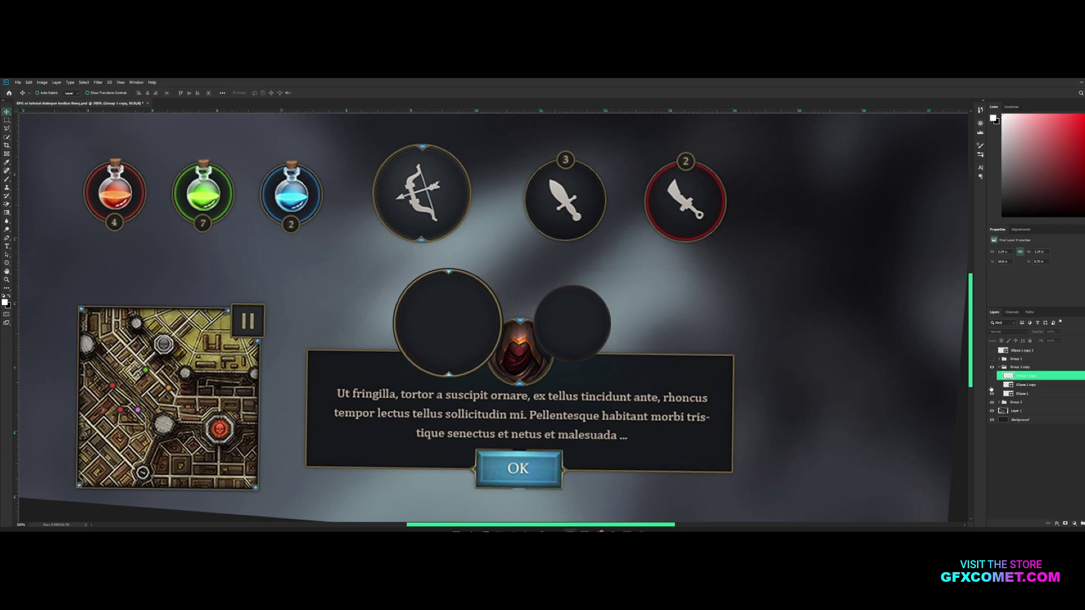
Step: Copy the notched ring's layer style to the smaller button's plain ellipse ring, checking it with the dark fill circle hidden
left_click(1029, 385)
right_click(1030, 378)
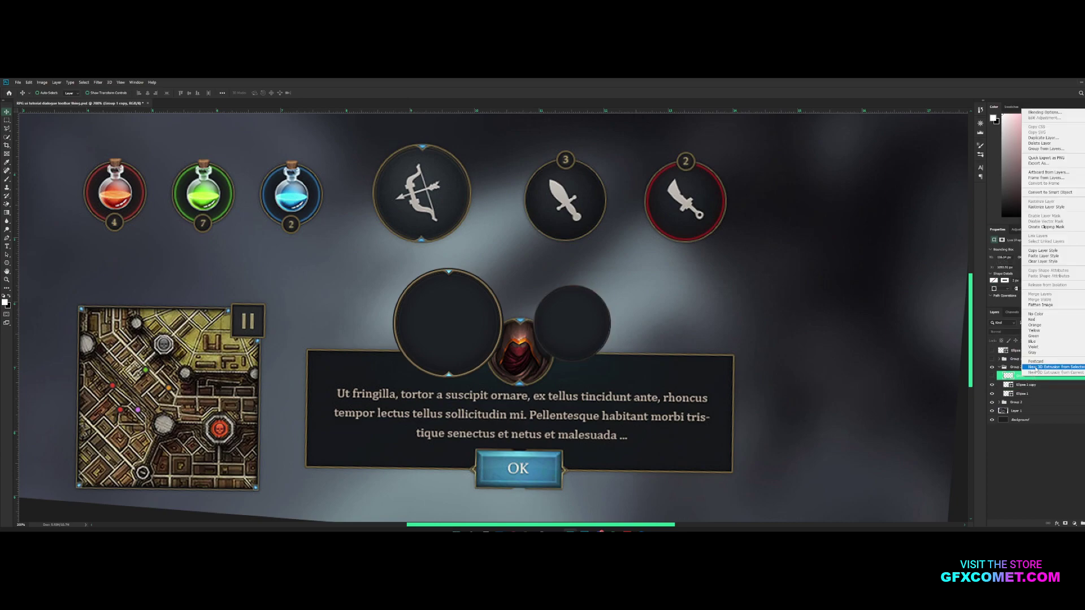
left_click(1039, 252)
right_click(1046, 384)
left_click(1067, 263)
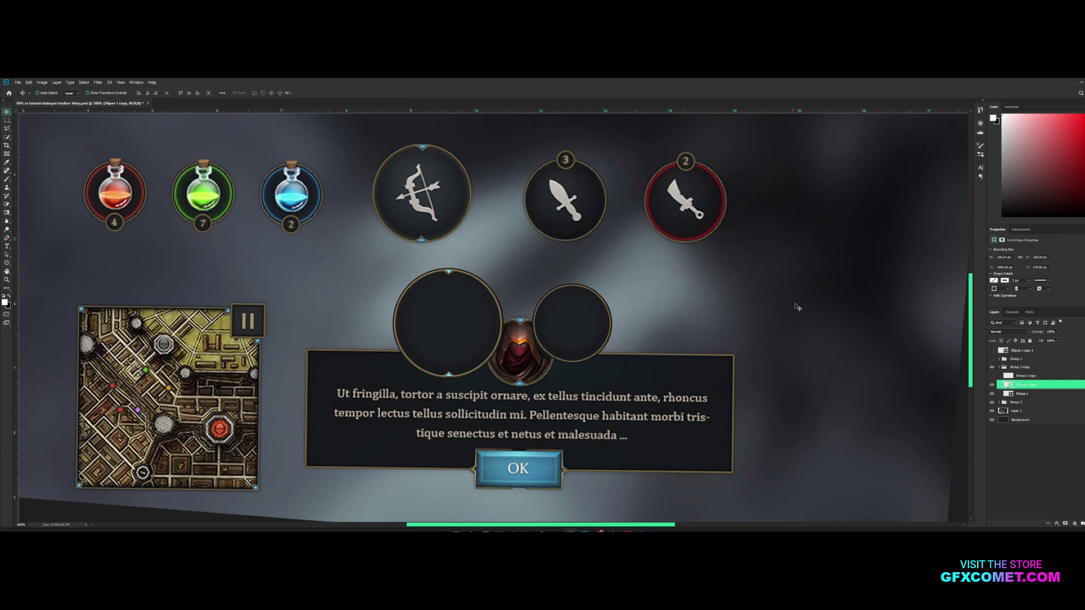
left_click(992, 393)
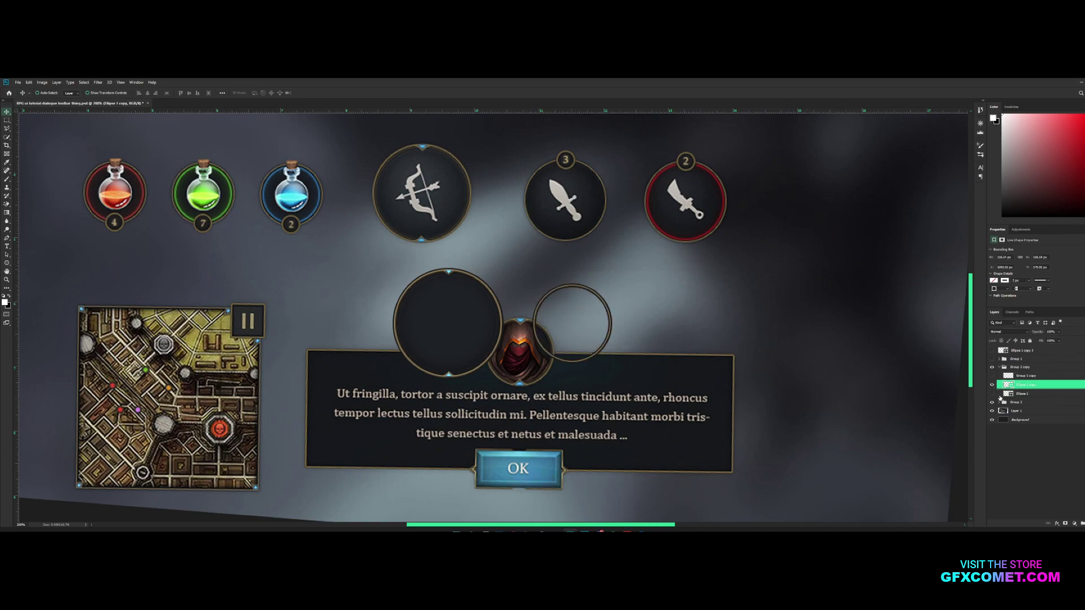
left_click(997, 396)
left_click(992, 393)
Step: Duplicate the smaller button's ring and fill circle, and shrink the copies into a small badge centred on its upper edge
left_click(1026, 385, "shift")
left_click_drag(1026, 385, 1025, 380)
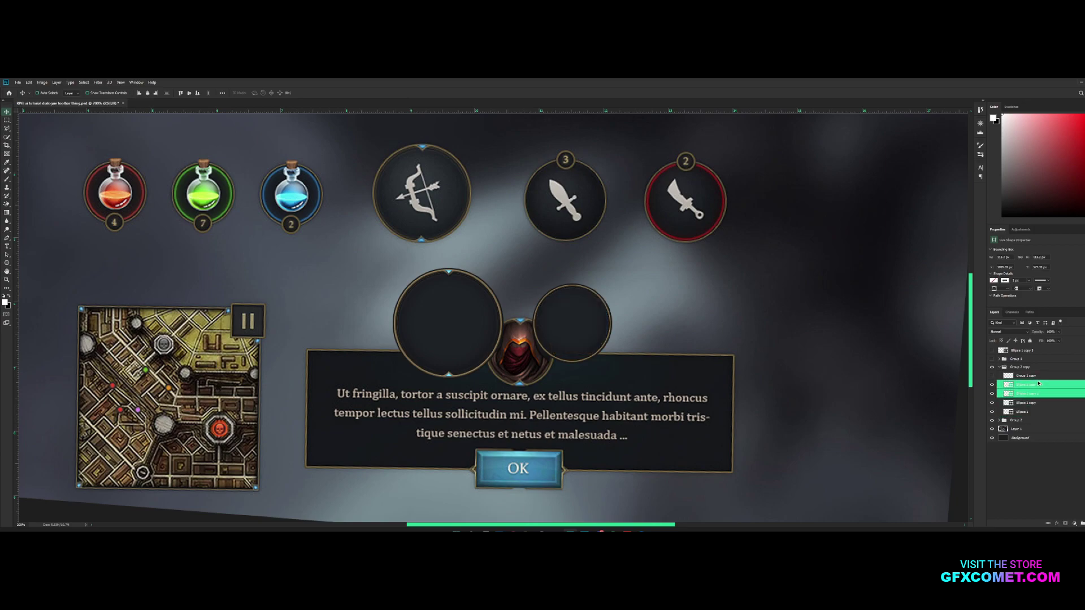
key("ctrl+t")
mouse_move(611, 285)
left_mouse_down()
mouse_move(582, 313)
mouse_move(599, 308)
mouse_move(614, 278)
left_mouse_up()
key("Return")
key("Right")
key("Right")
key("Right")
Step: Place the number 3 in light text inside the small badge and duplicate the numbered button to its right
key("t")
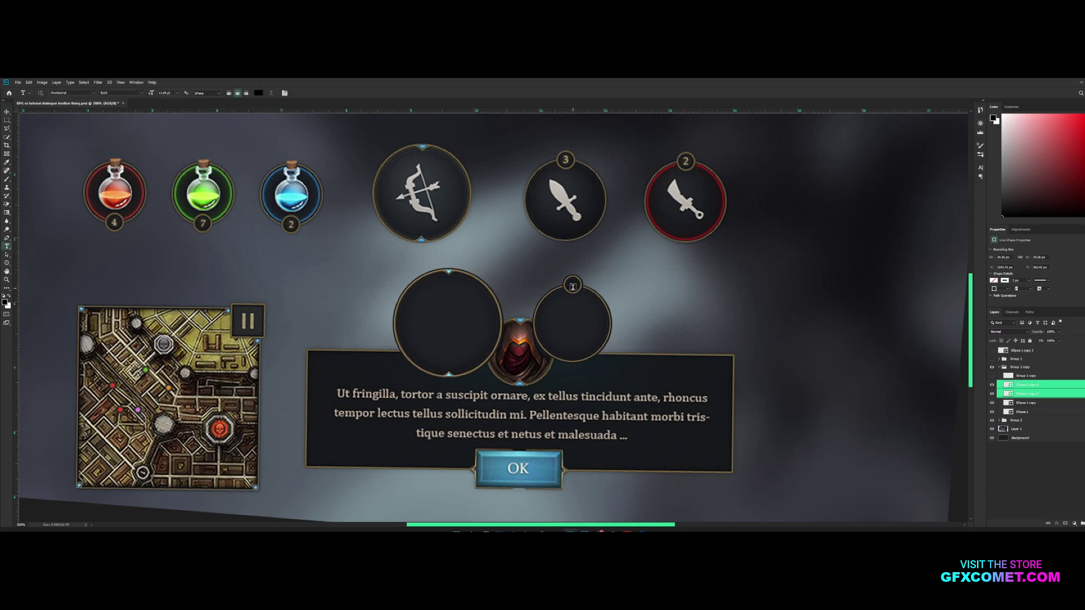
left_click(573, 285)
type("3")
key("ctrl+Return")
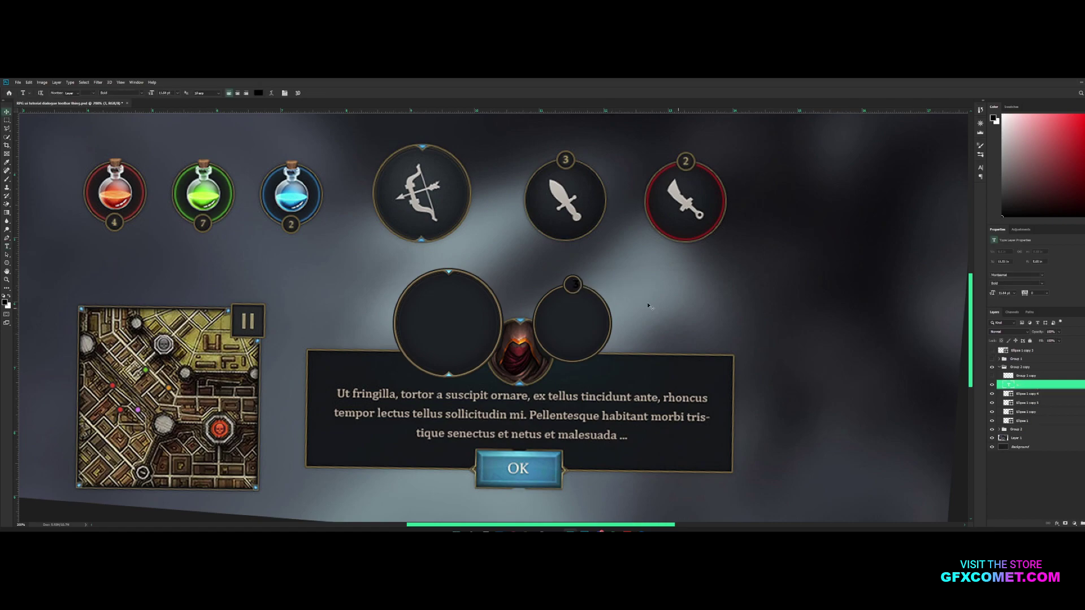
right_click(749, 328)
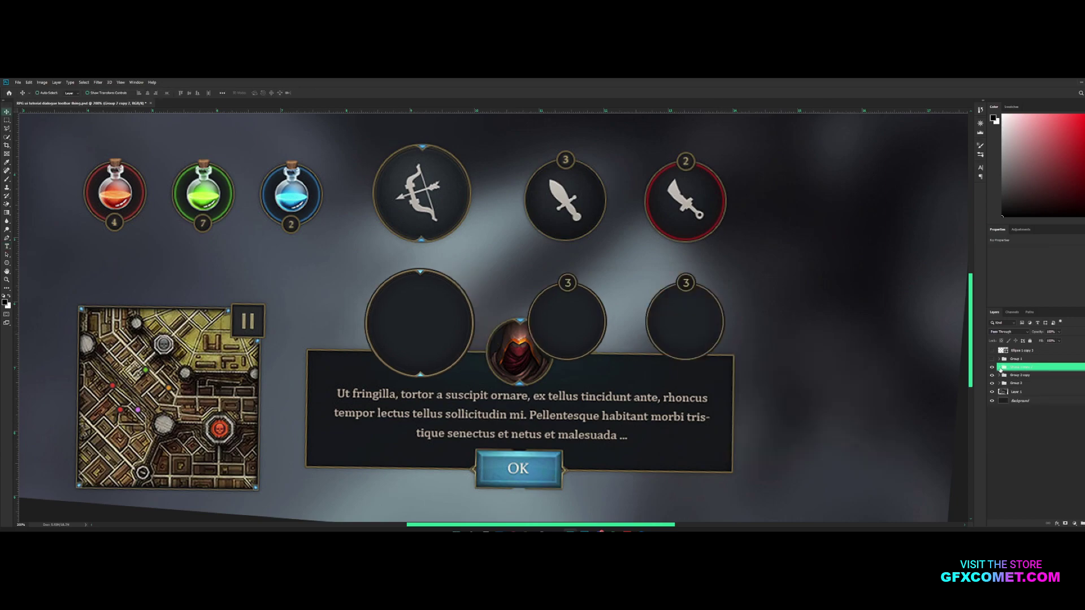
Step: Duplicate the rightmost button's gold ring as a plain white ring without effects and scale it slightly smaller
left_click(998, 367)
left_click(1019, 422)
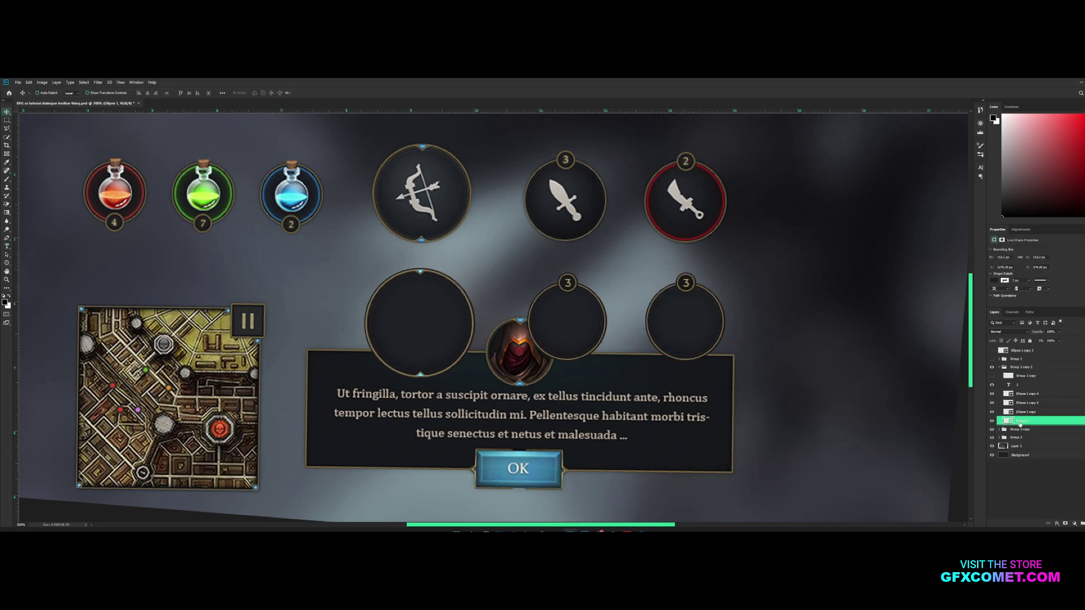
left_click(992, 411)
left_click(991, 412)
left_click(1020, 413)
key("ctrl+j")
key("ctrl+t")
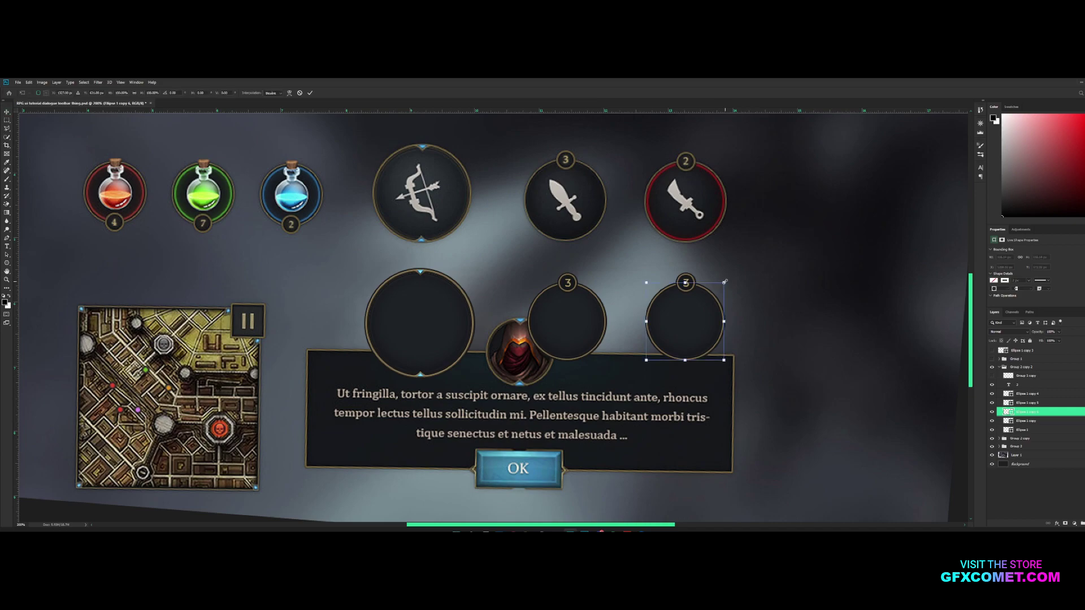
left_click_drag(725, 281, 723, 284)
key("Return")
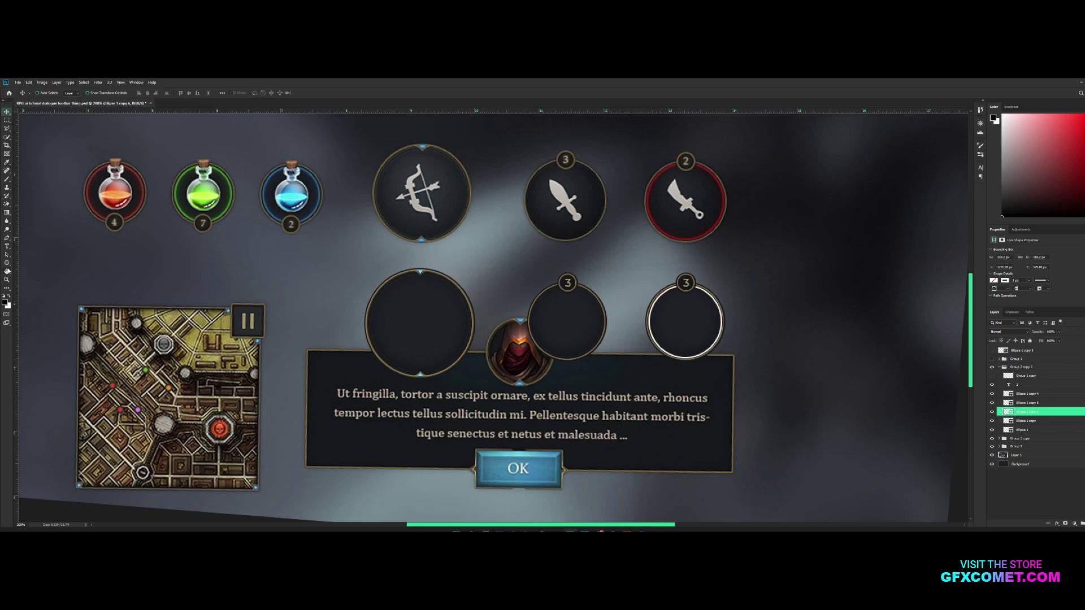
Step: Set the white ring's stroke to 3 px, scale it to fit inside the gold ring, and move its layer beneath the gold ring
left_click(7, 263)
left_click(107, 93)
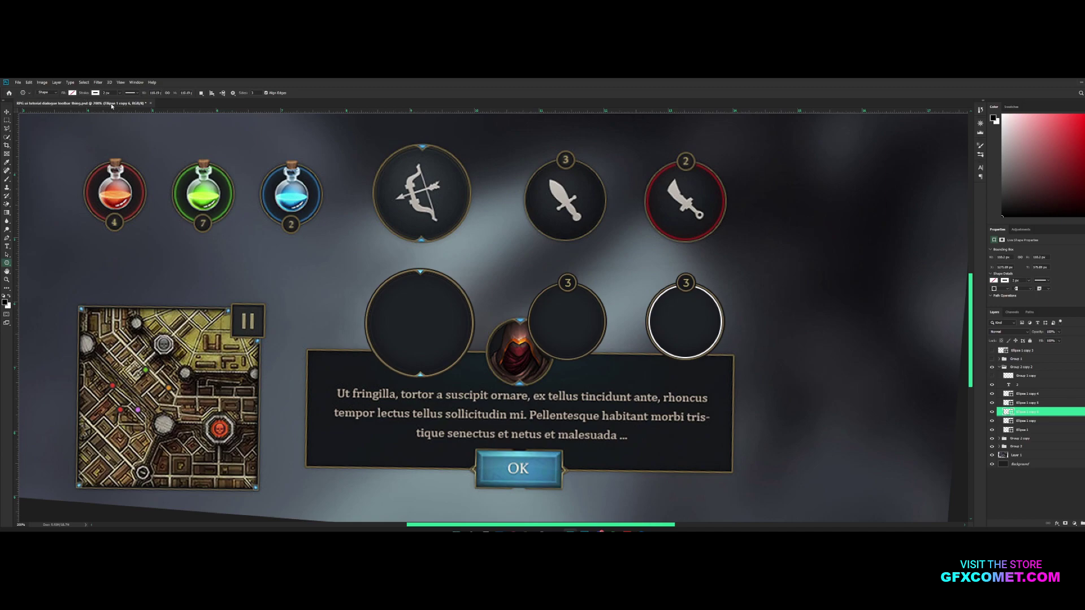
type("3")
key("ctrl+t")
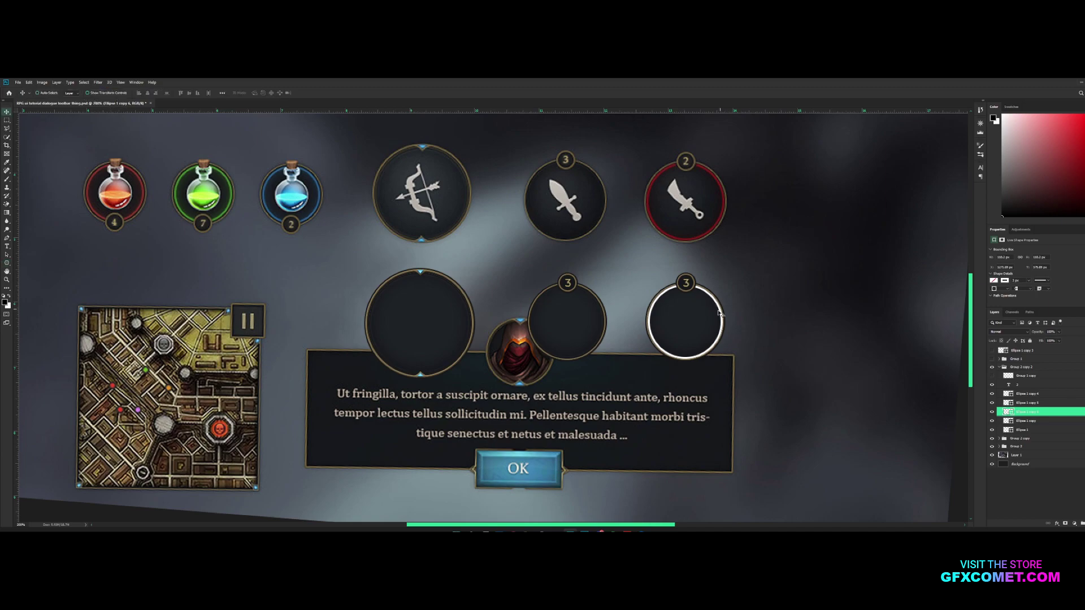
left_click_drag(723, 283, 721, 285)
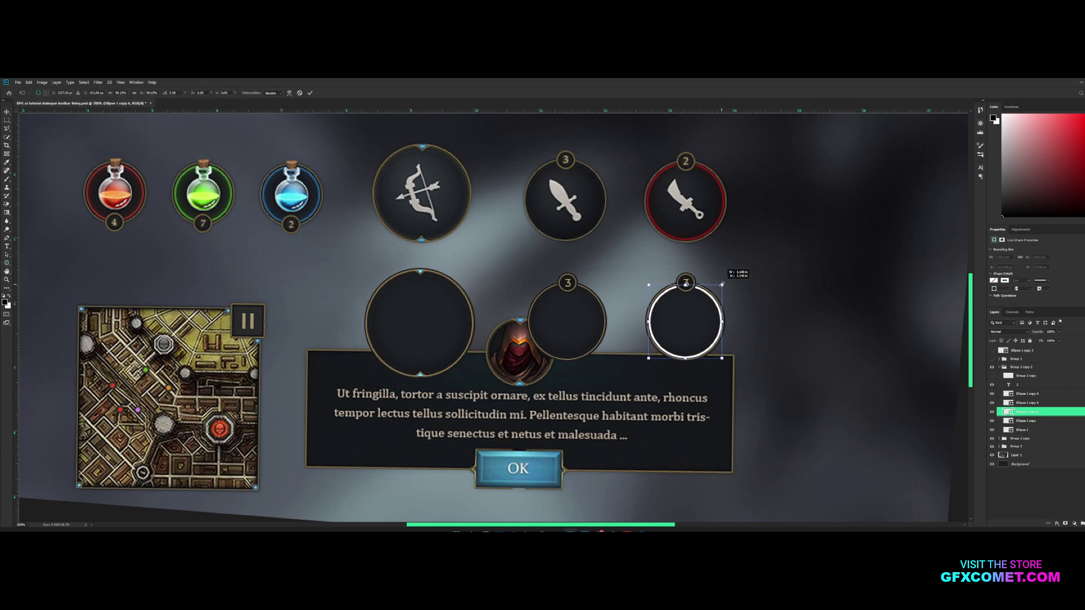
key("Return")
left_click_drag(1035, 417, 1037, 425)
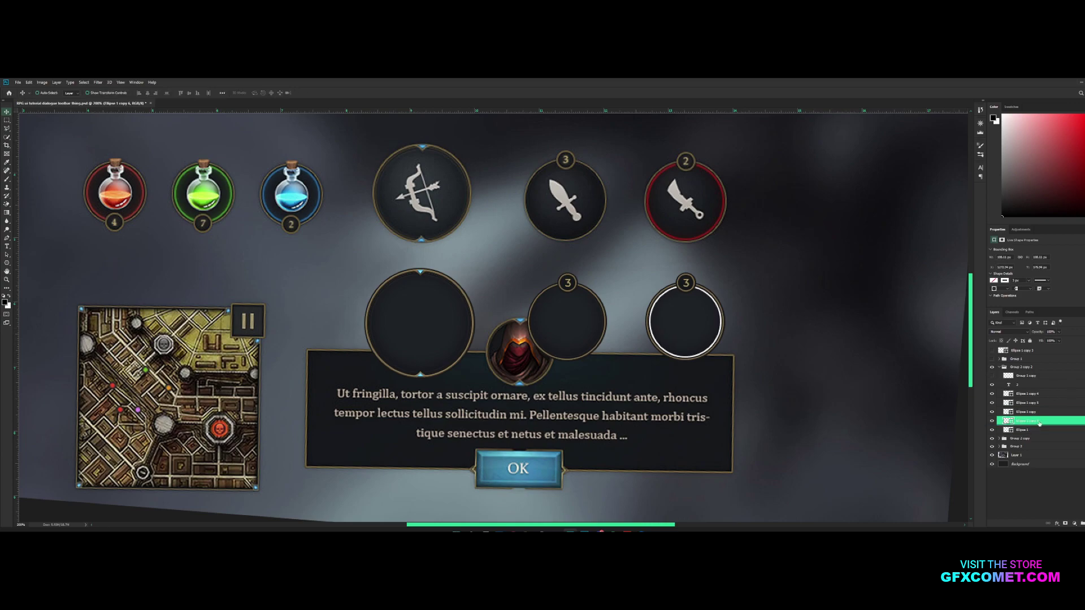
Step: Give the inner ring a Color Overlay in the dark red sampled from the reference sword button's ring
double_click(1058, 421)
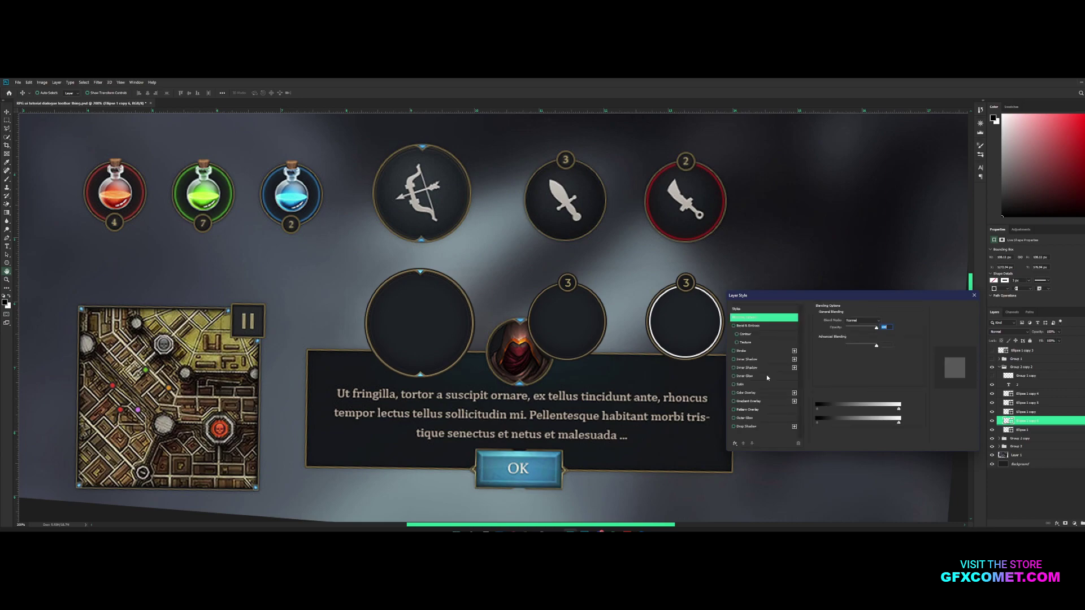
left_click(754, 397)
left_click(882, 321)
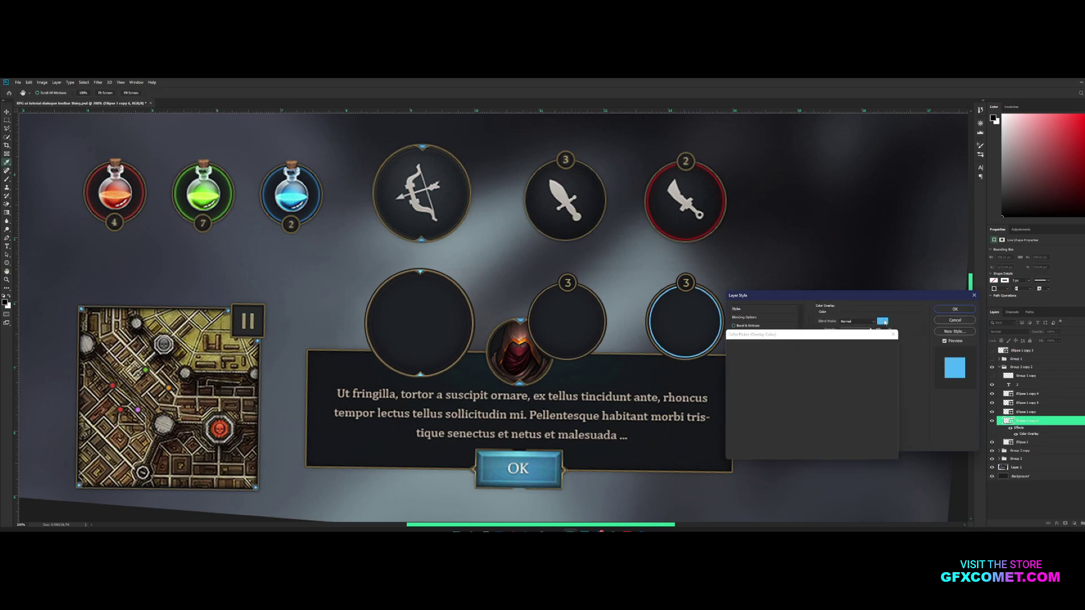
left_click(721, 218)
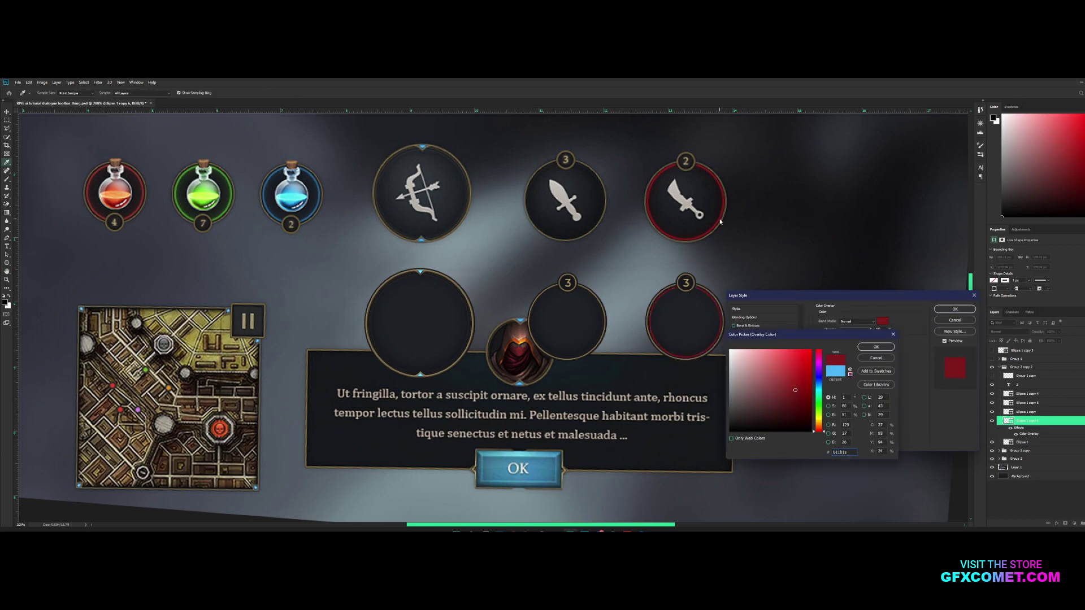
left_click(890, 347)
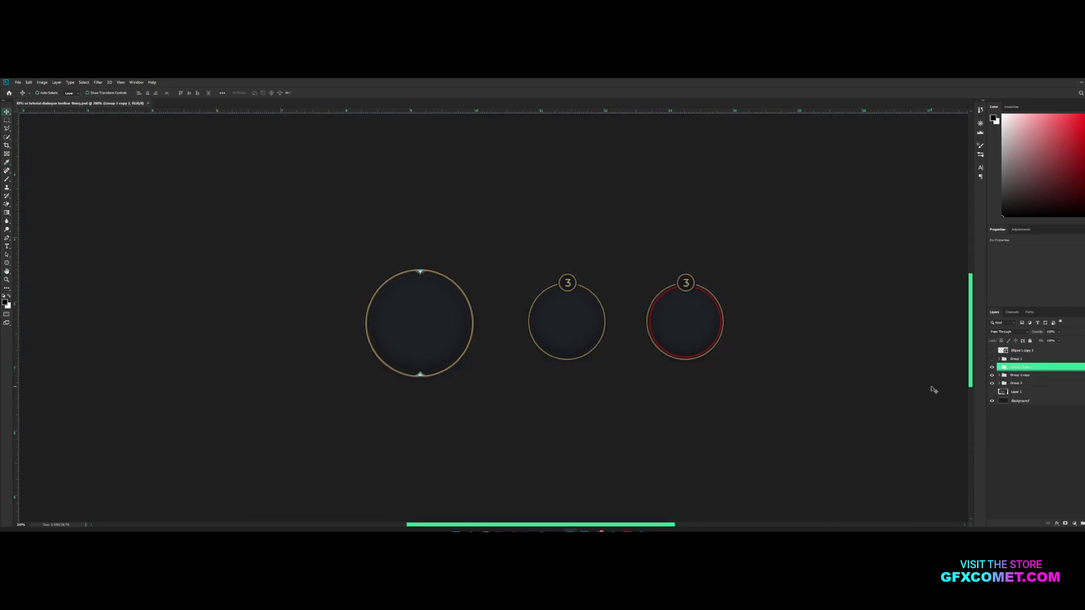
Step: Move the reference artwork up and slightly right, clear of the three recreated buttons, and hide its layer
key("ctrl+minus")
key("ctrl+minus")
key("ctrl+plus")
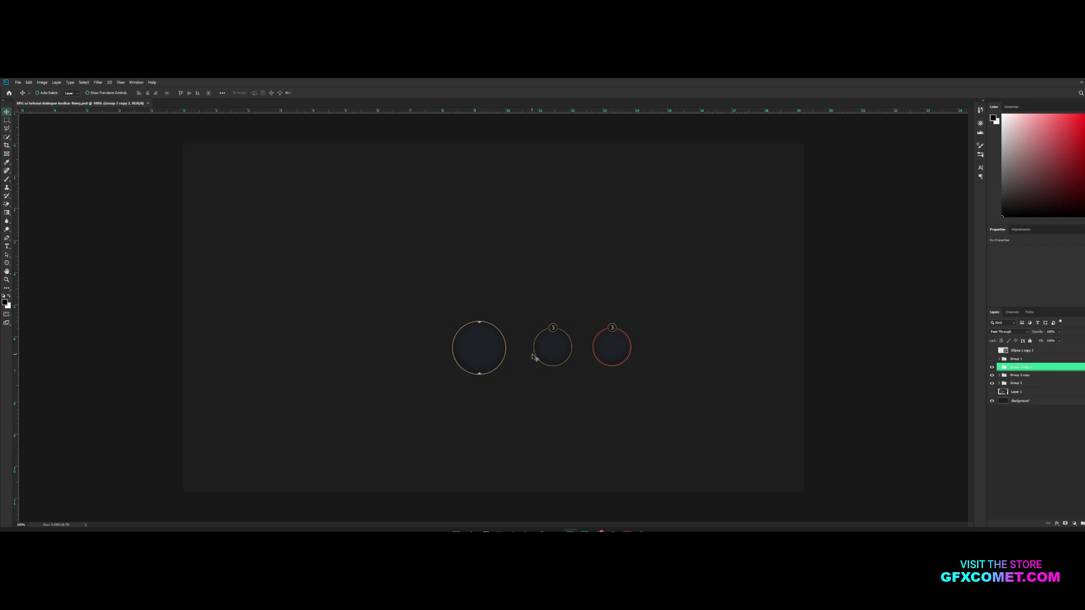
key("ctrl+plus")
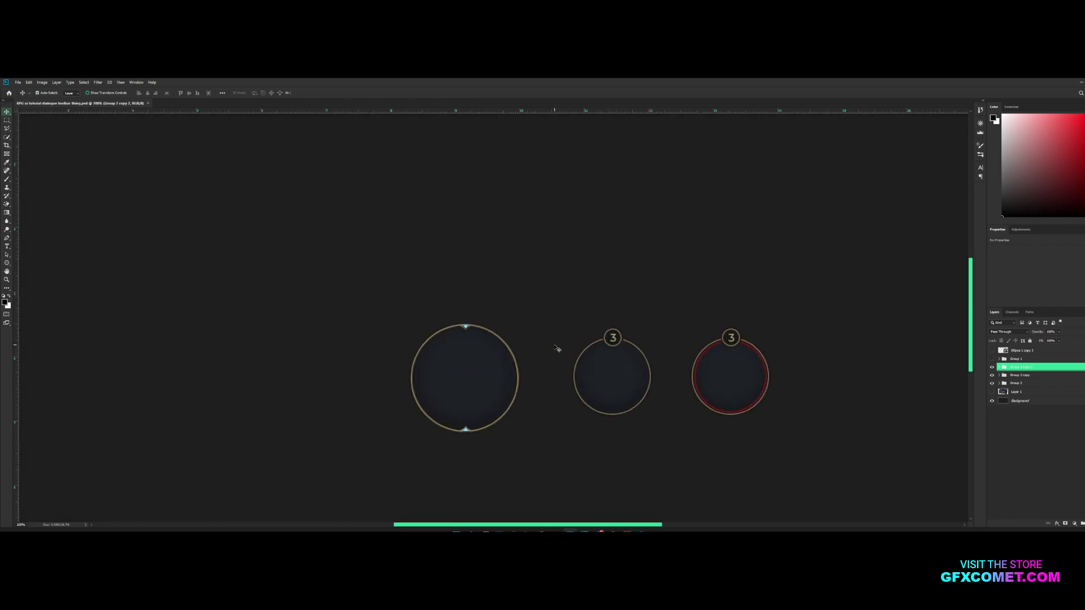
key("ctrl+minus")
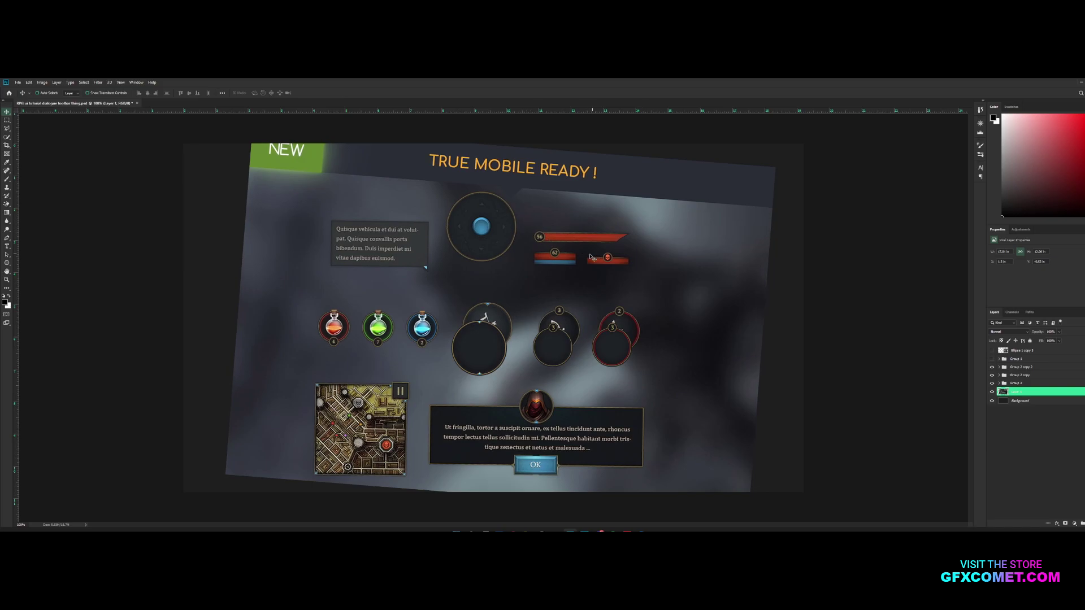
left_click_drag(639, 382, 585, 265)
left_click_drag(585, 346, 573, 274)
left_click_drag(420, 237, 510, 241)
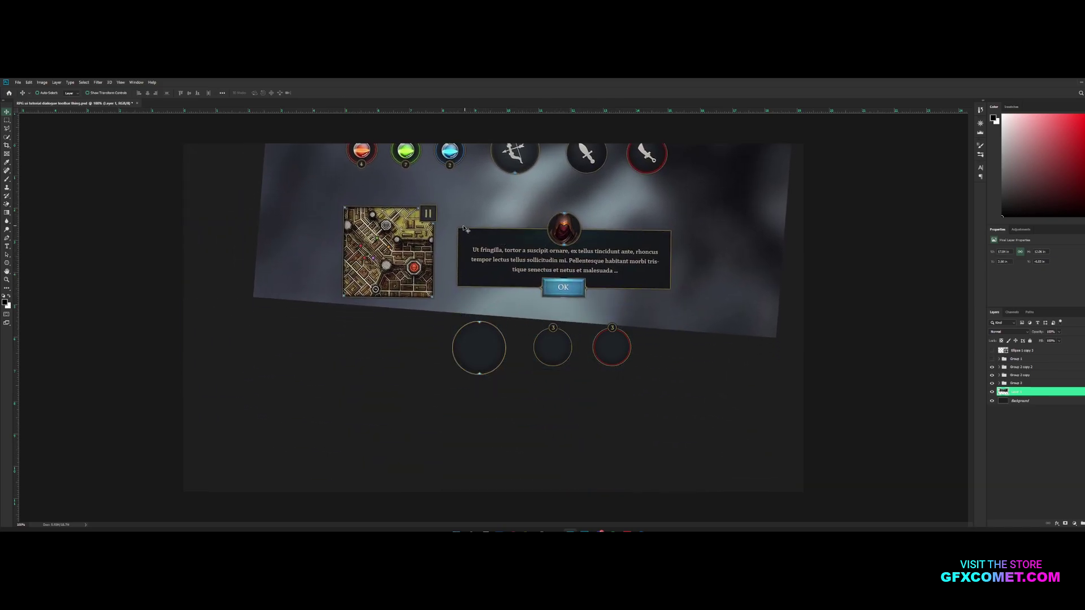
left_click(991, 392)
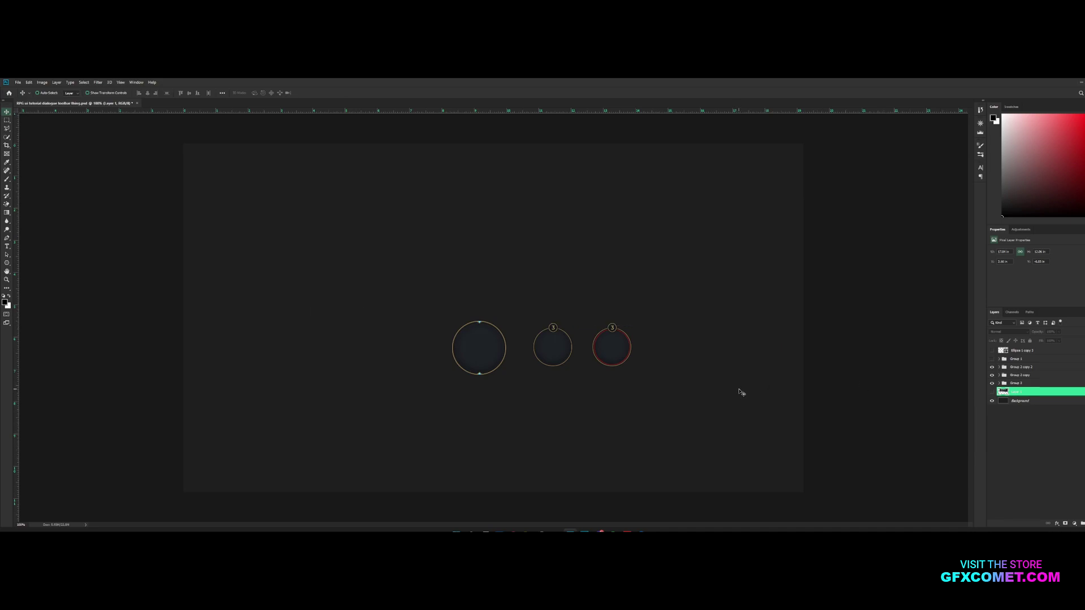